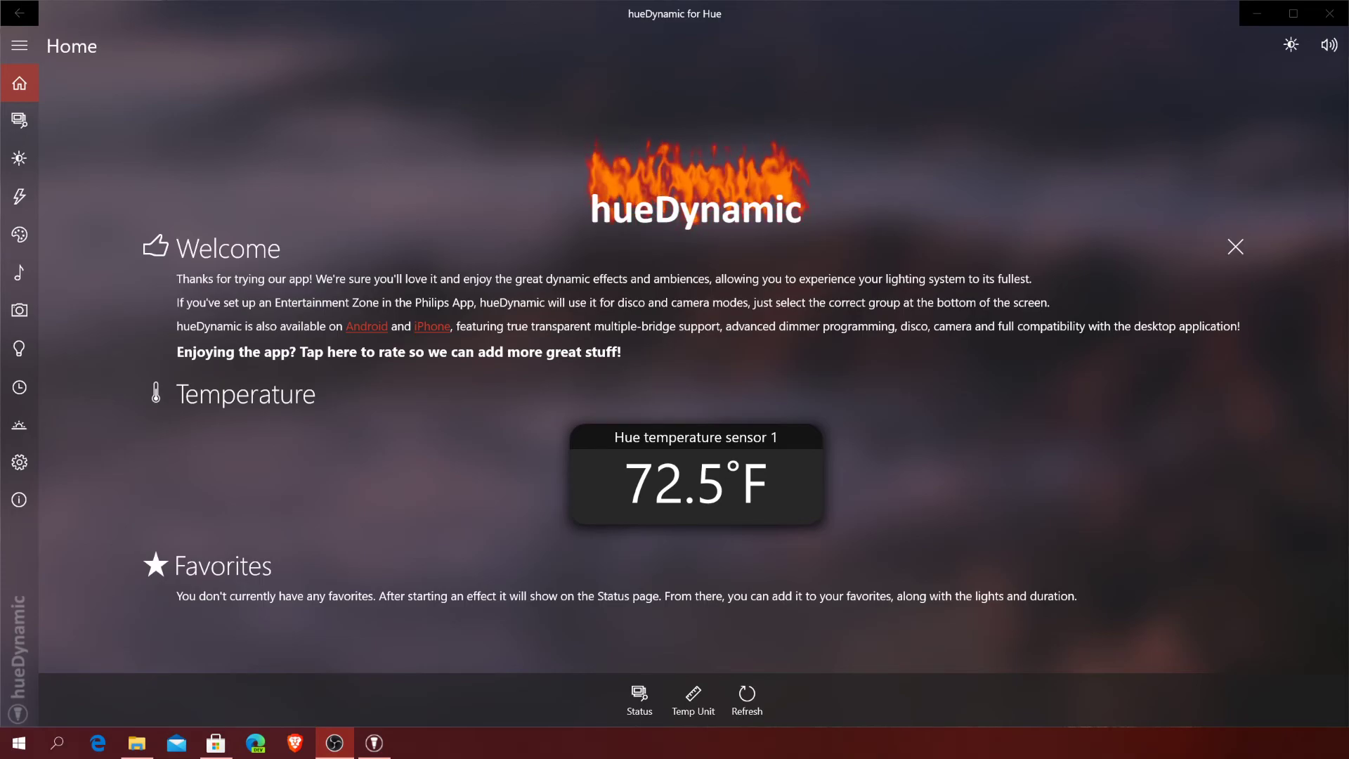
# Step: Expand the navigation menu's labels and view the effect brightness, speed and volume controls
pyautogui.click(16, 49)
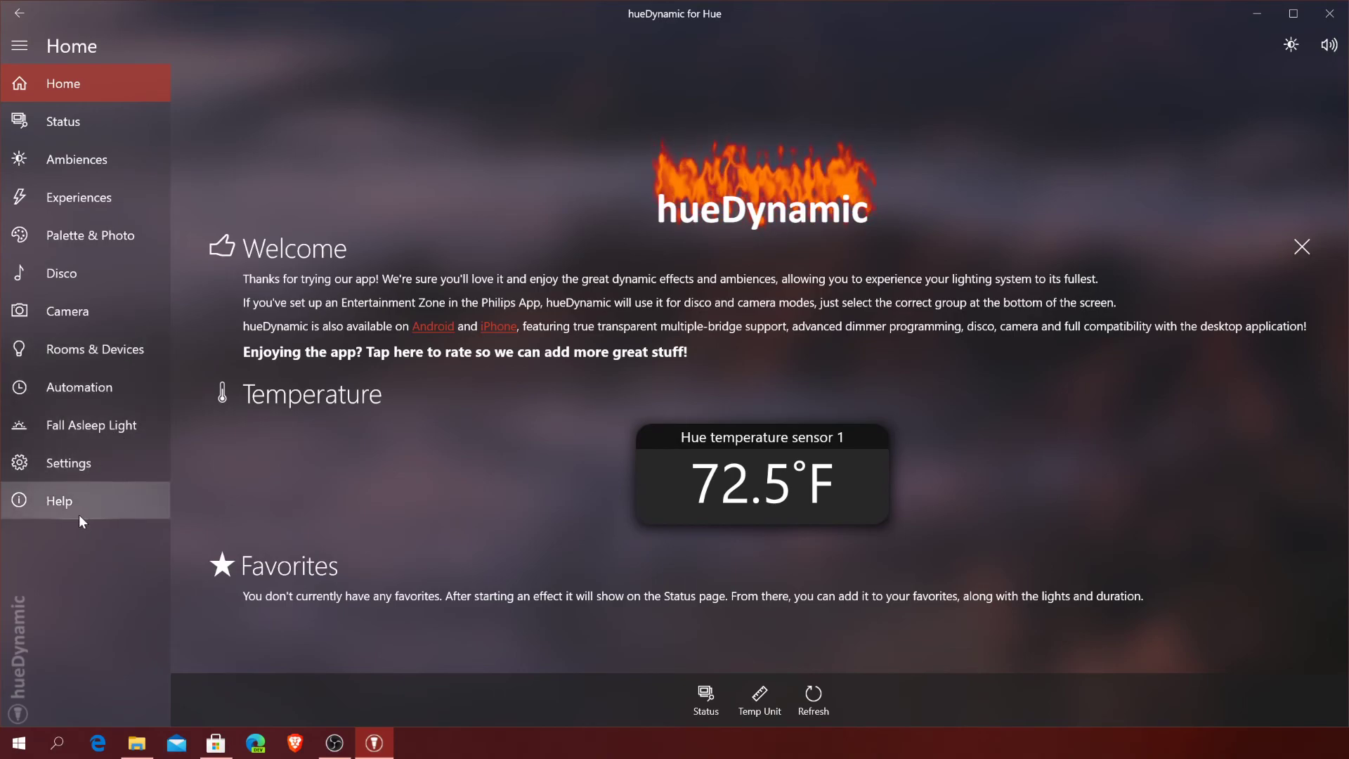
pyautogui.click(1291, 55)
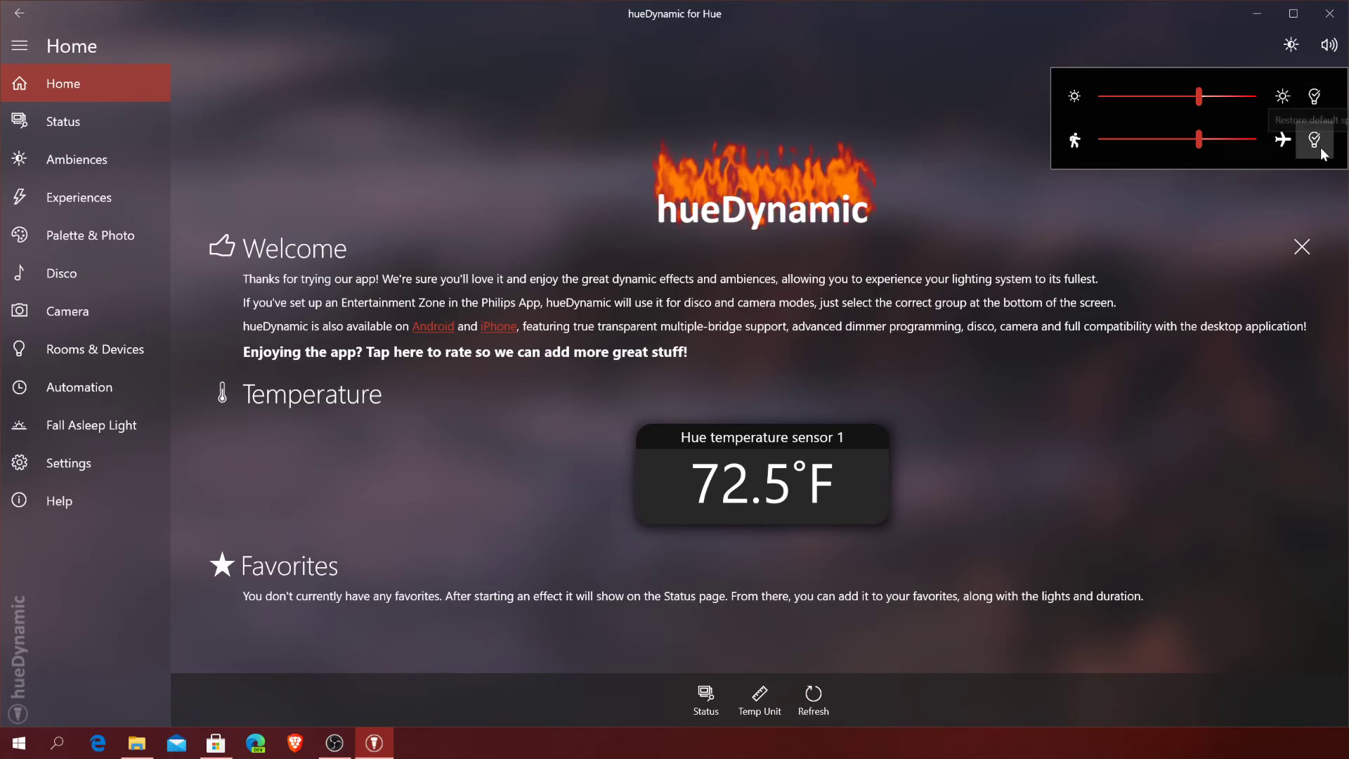
pyautogui.click(1328, 45)
pyautogui.click(1328, 46)
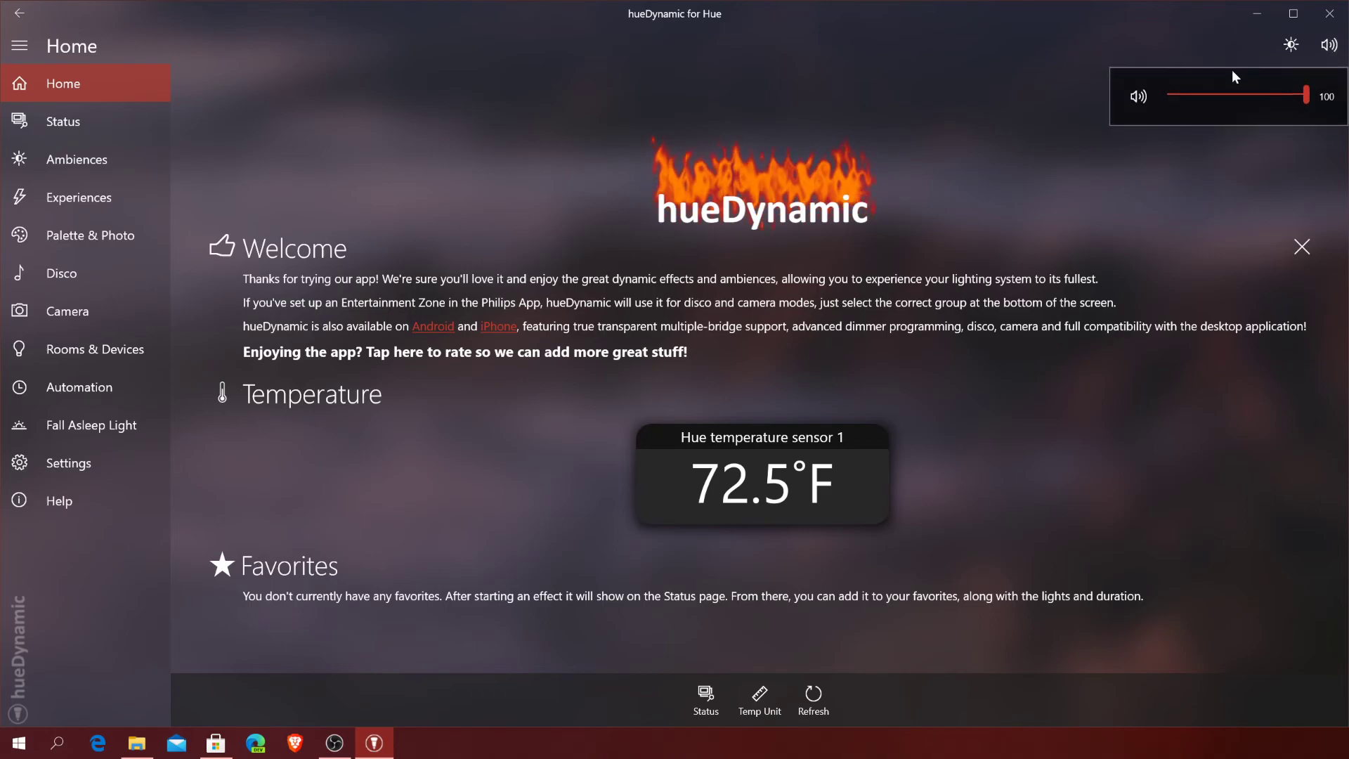
pyautogui.click(1199, 35)
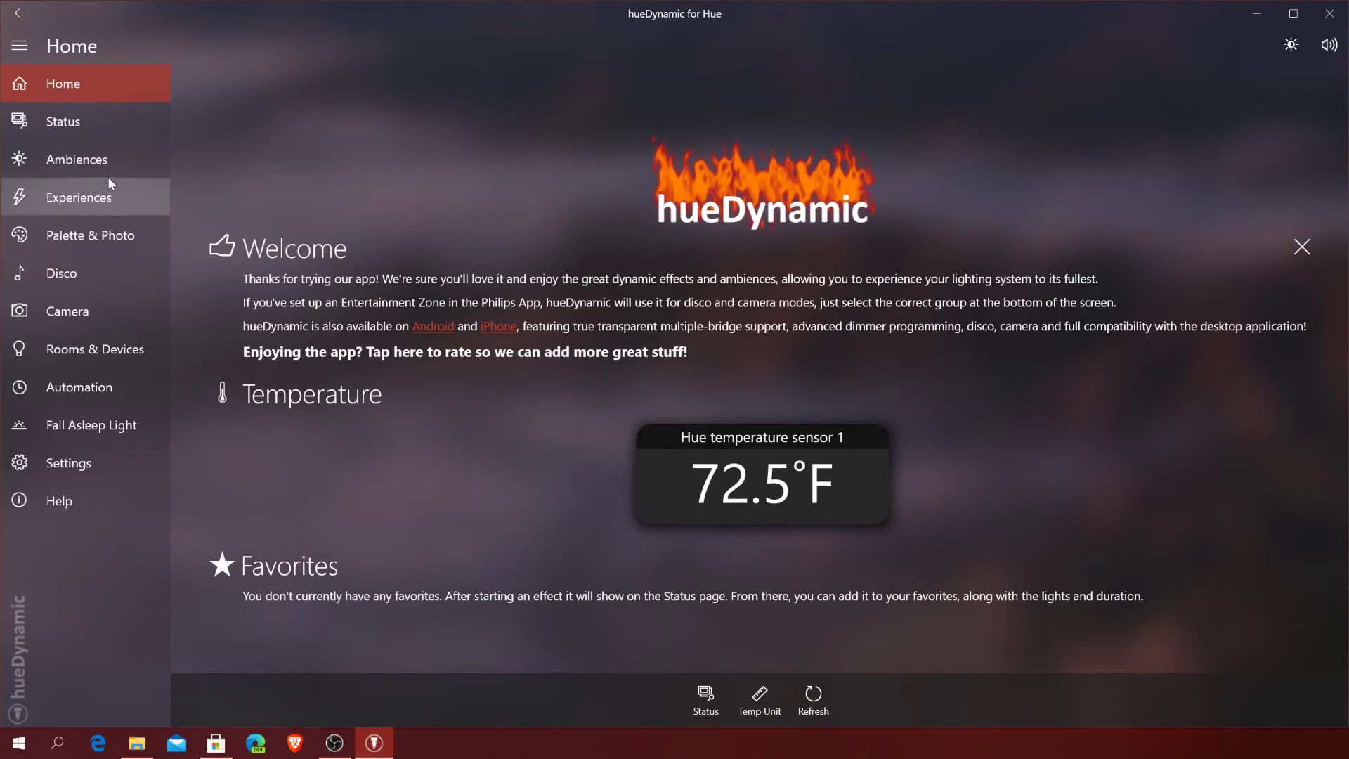
# Step: Go to the Status page and set the Bigger Room's brightness close to maximum
pyautogui.click(89, 125)
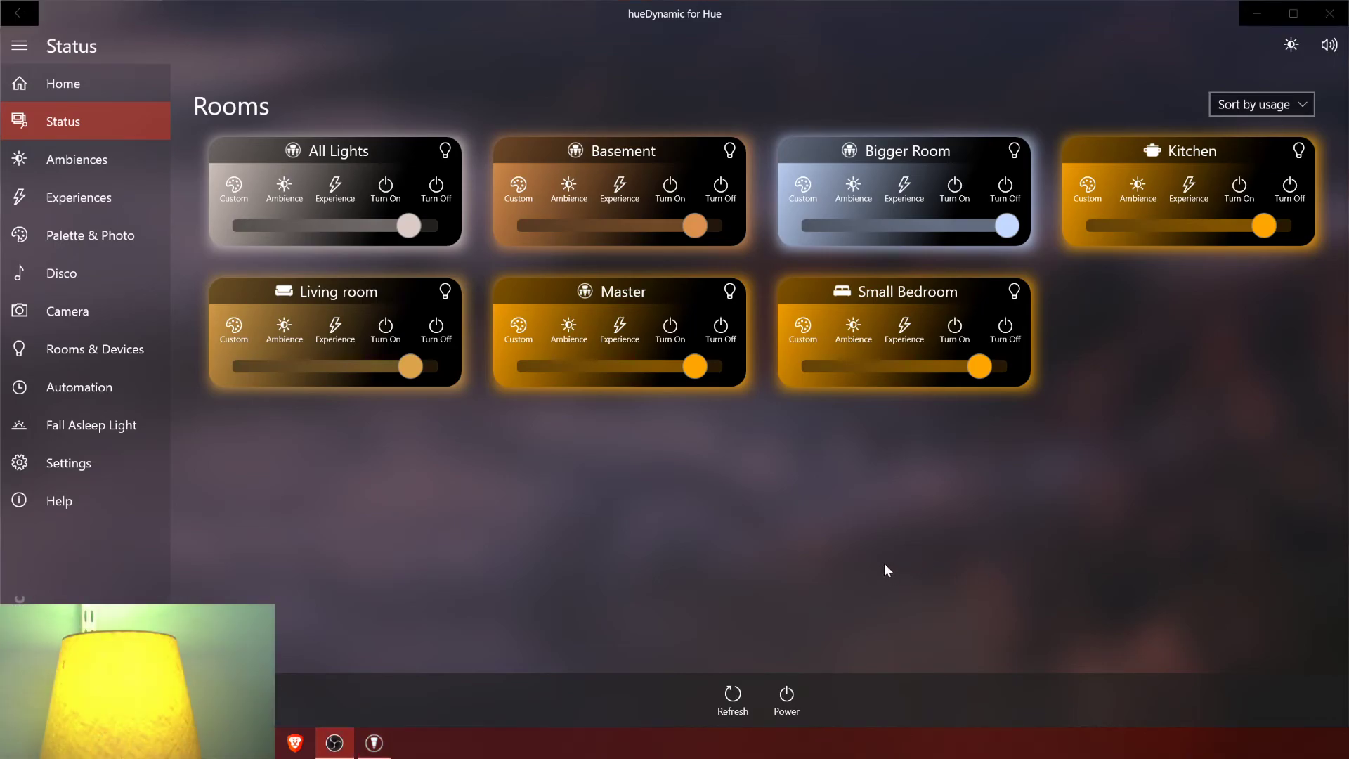
pyautogui.moveTo(1015, 225)
pyautogui.mouseDown()
pyautogui.moveTo(882, 225)
pyautogui.moveTo(1012, 230)
pyautogui.mouseUp()
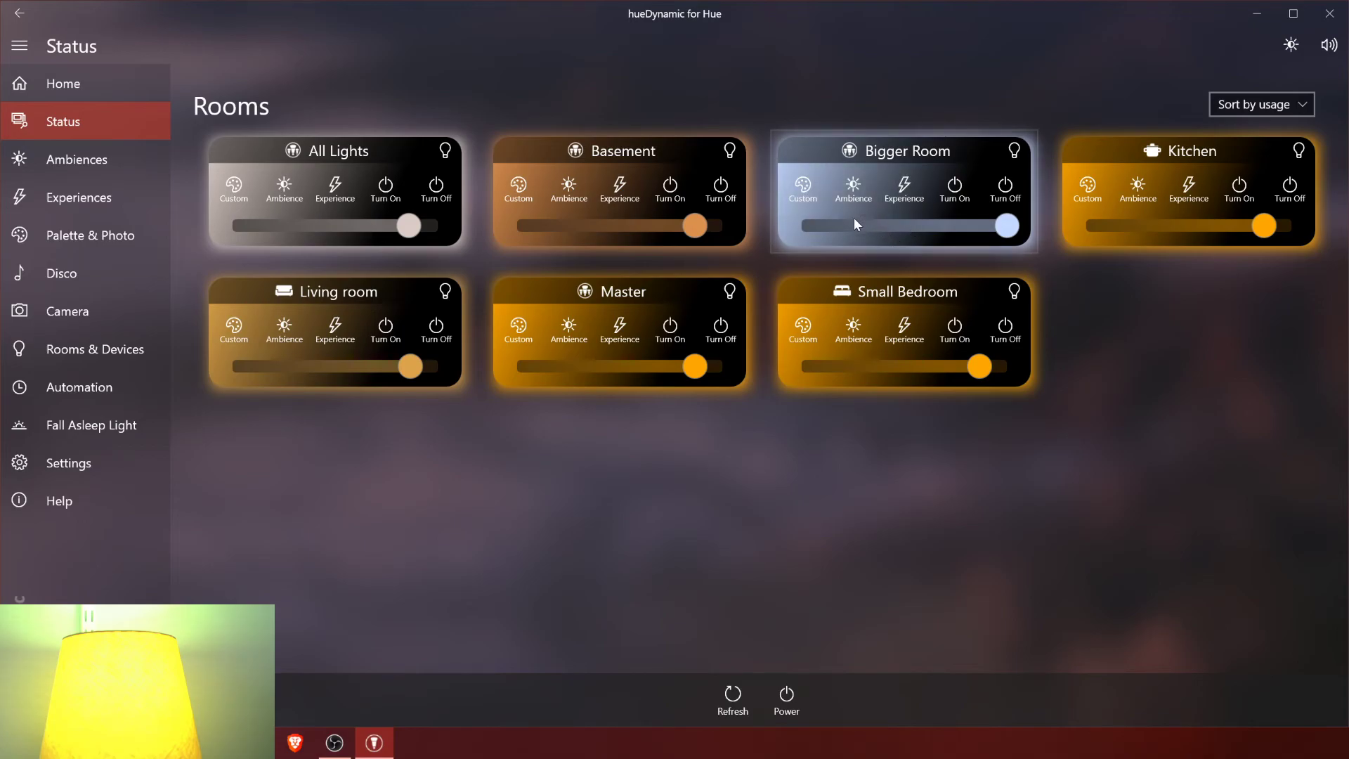
# Step: Open the Bigger Room's custom lighting and load Volvo_XC60_002.JPG as its photo ambience
pyautogui.click(803, 190)
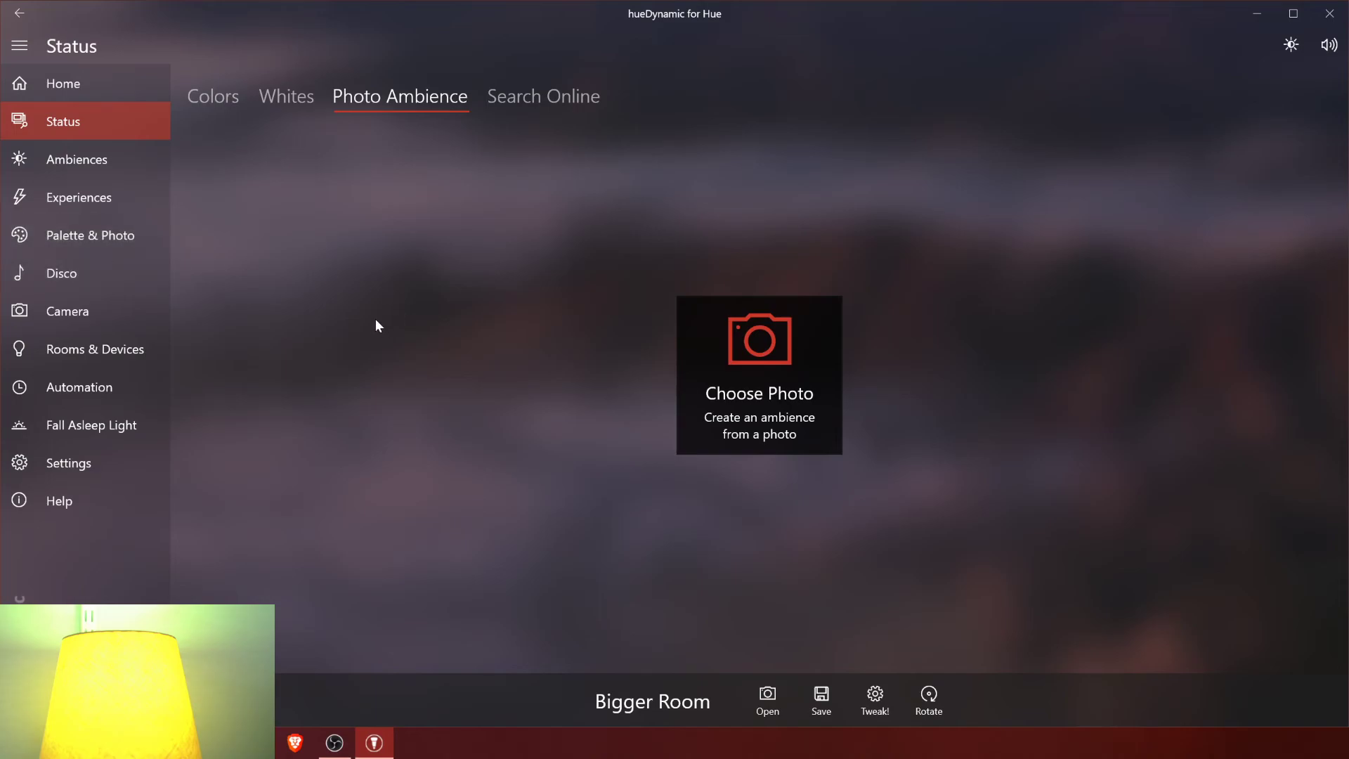
pyautogui.click(805, 399)
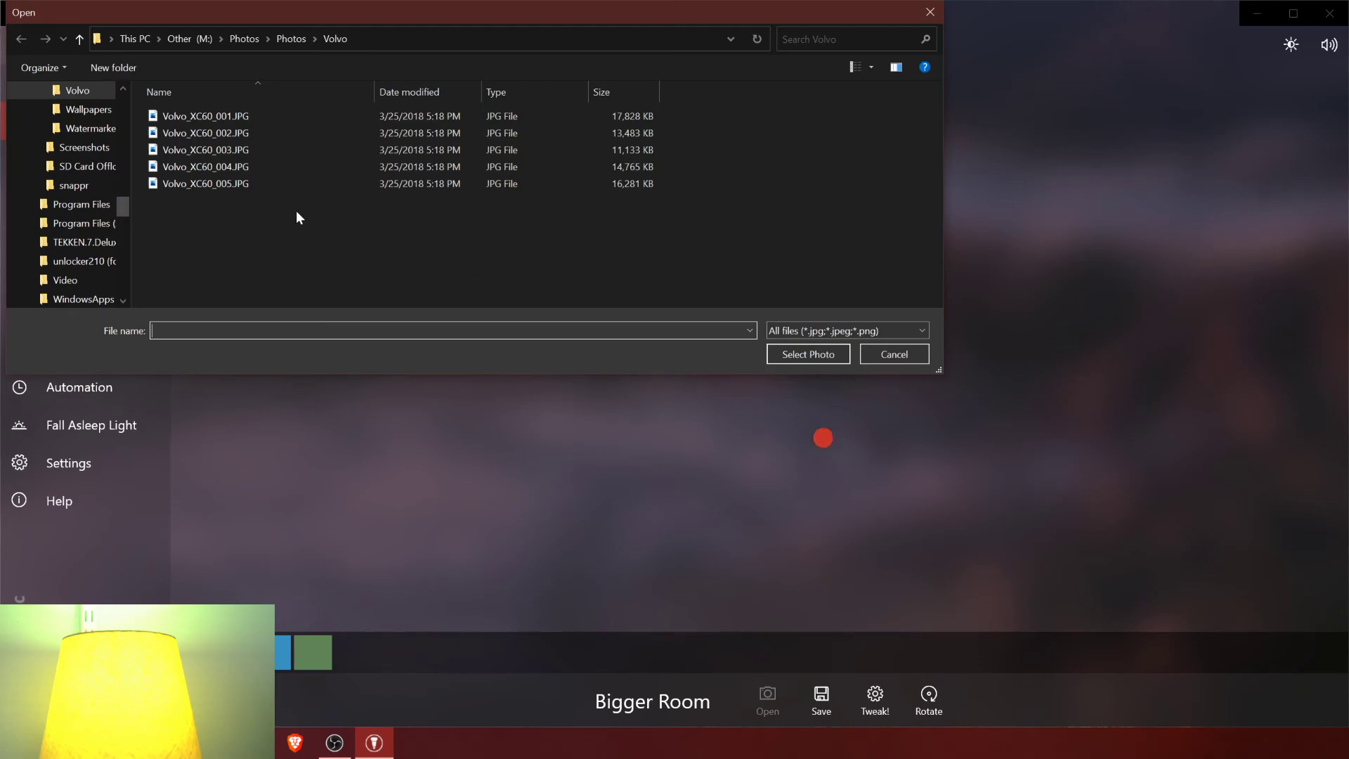
pyautogui.click(189, 133)
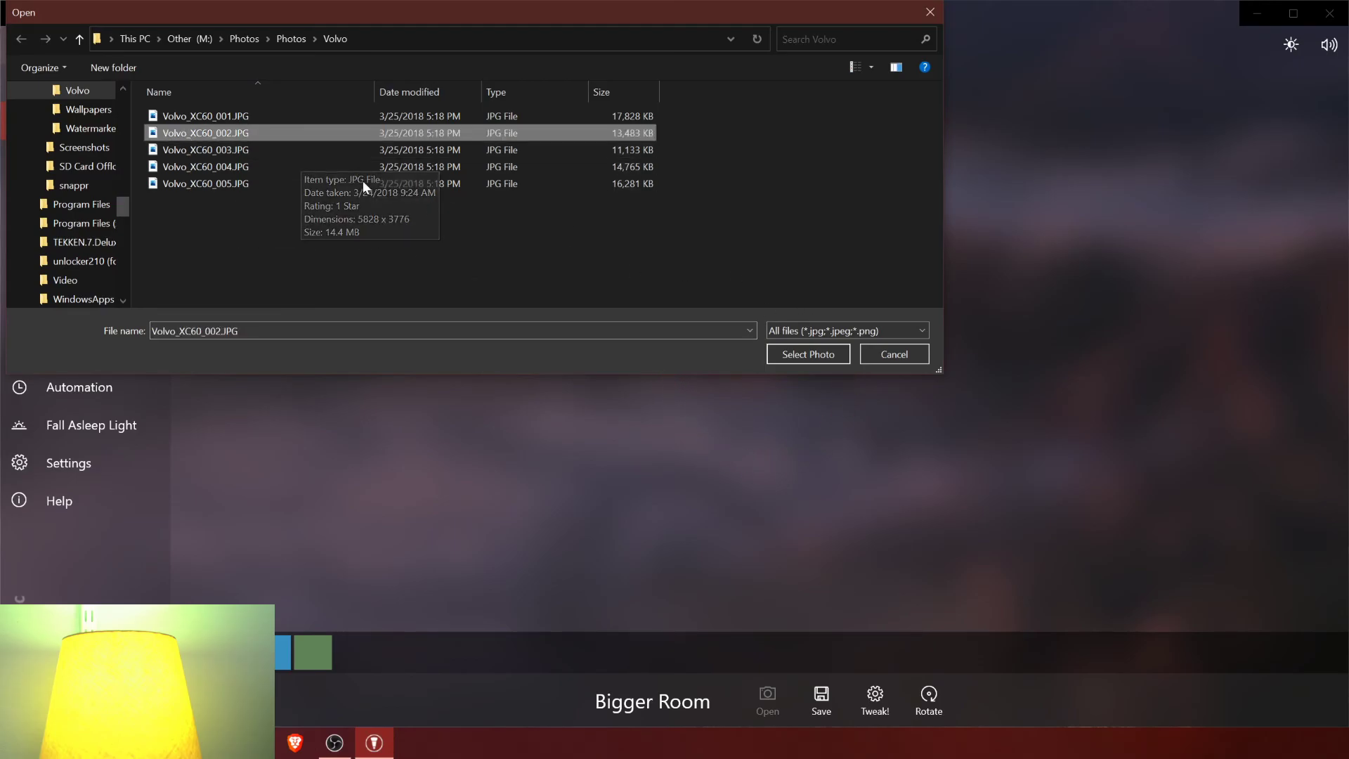
pyautogui.click(798, 355)
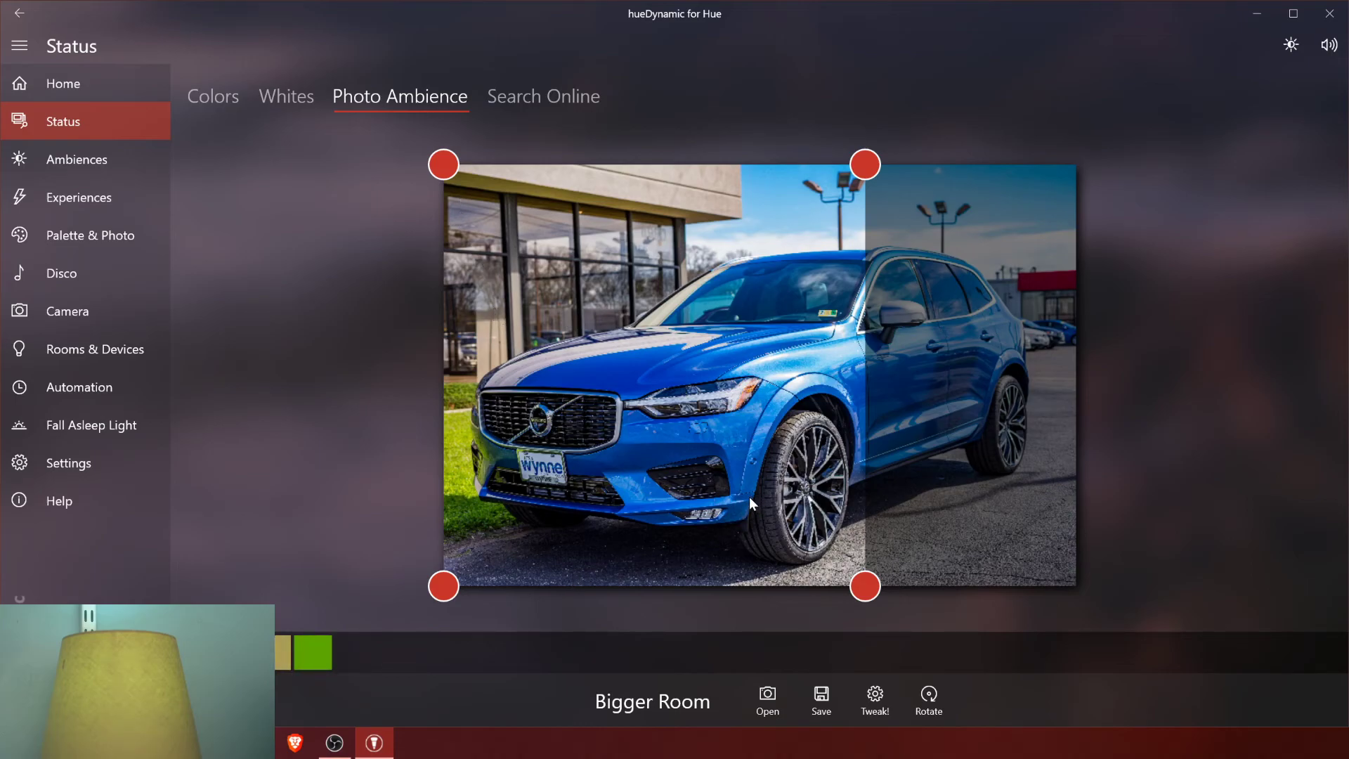
# Step: Review the photo ambience's saturation mode and multi-colour count options
pyautogui.click(875, 695)
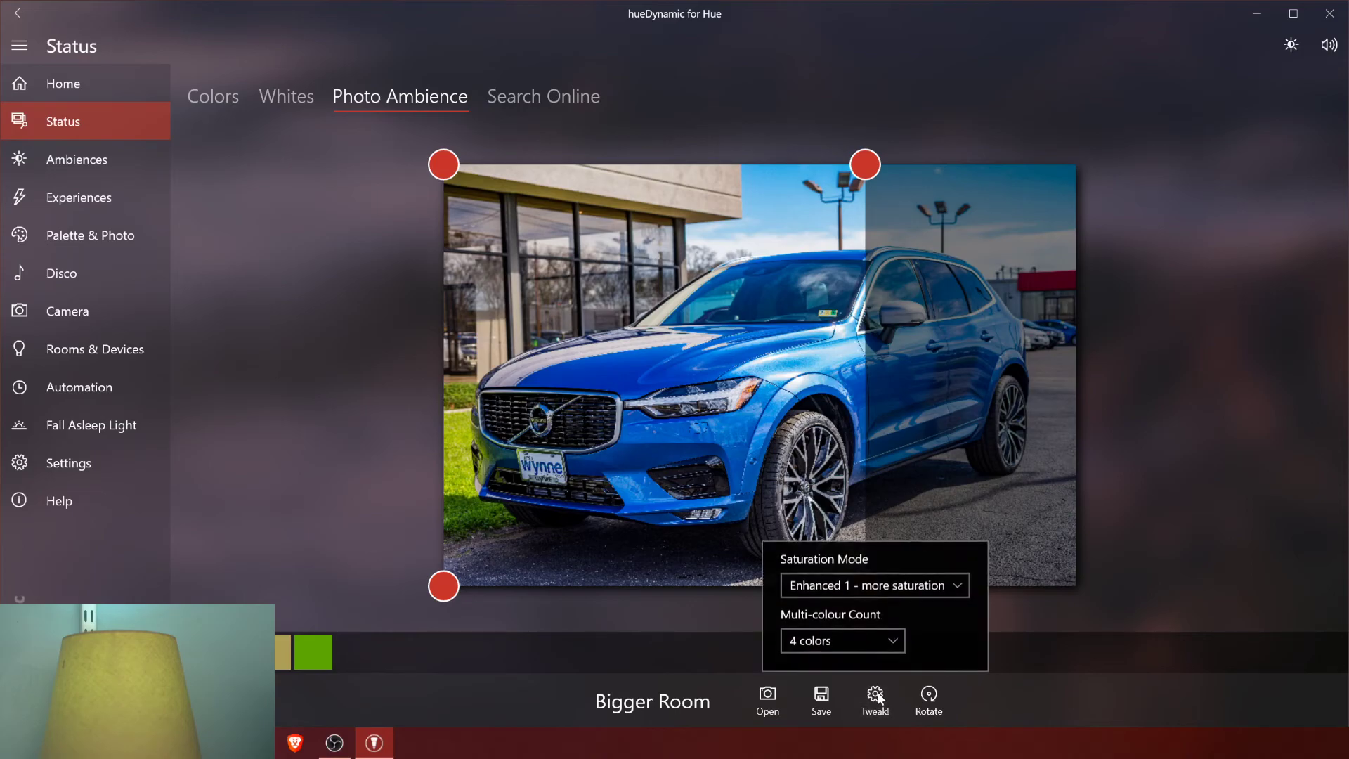
pyautogui.click(445, 727)
pyautogui.click(874, 699)
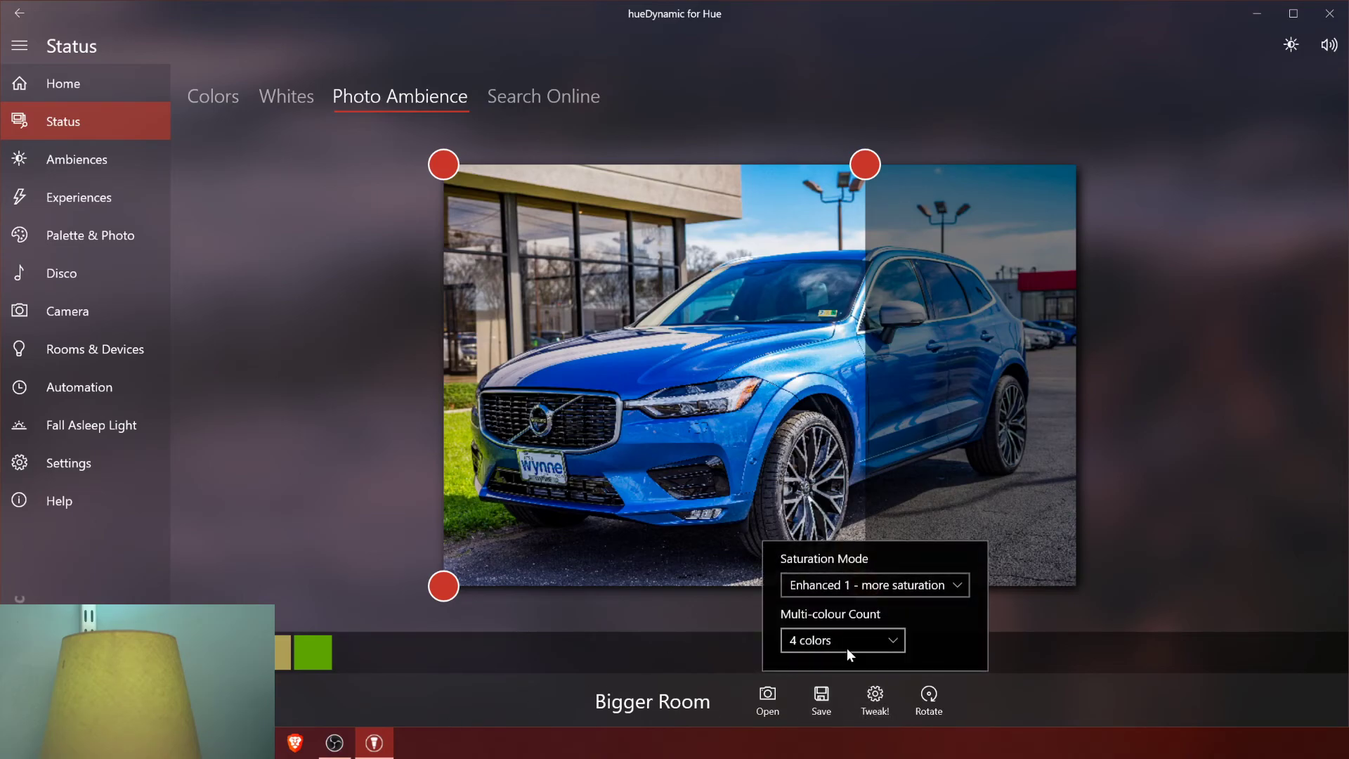
pyautogui.click(846, 648)
pyautogui.click(847, 617)
pyautogui.click(520, 713)
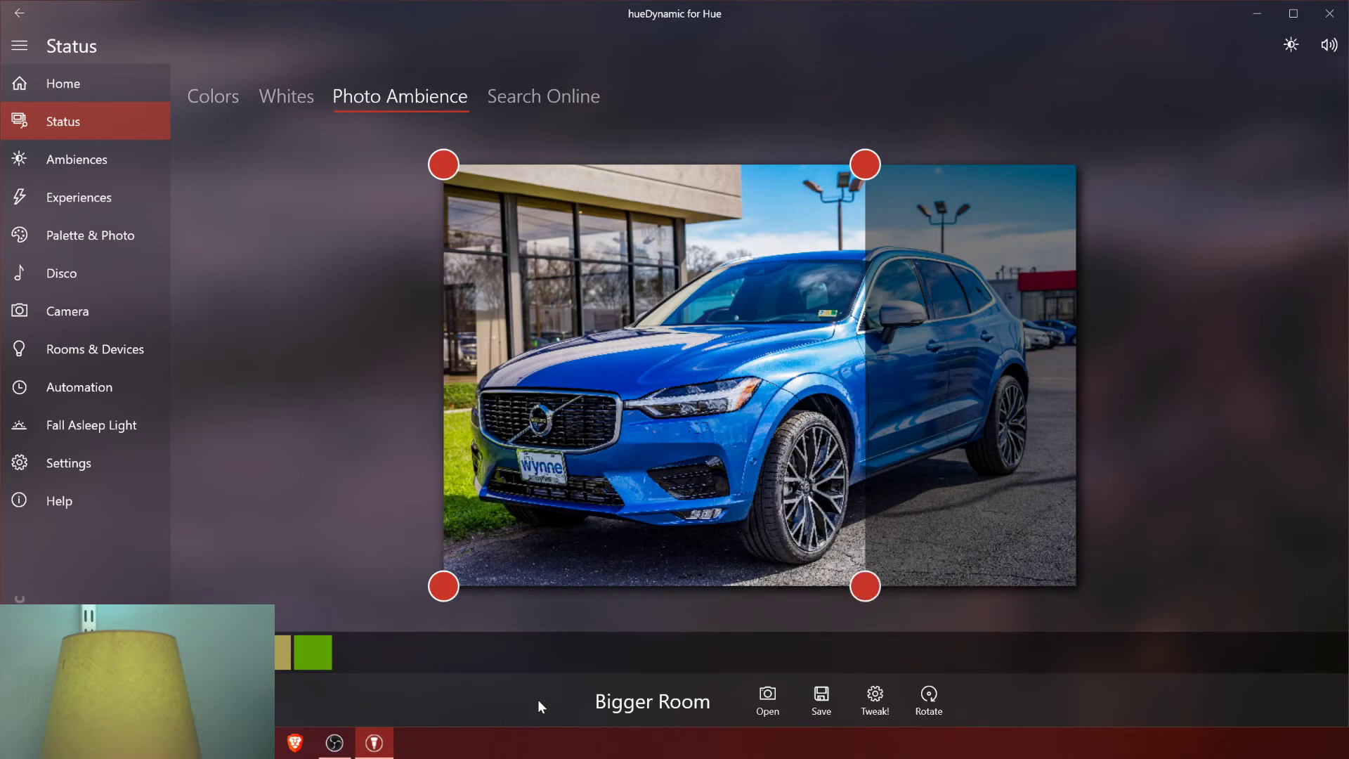
# Step: Move the photo's selection square to the right edge and back to the left edge
pyautogui.moveTo(534, 242); pyautogui.dragTo(974, 330)
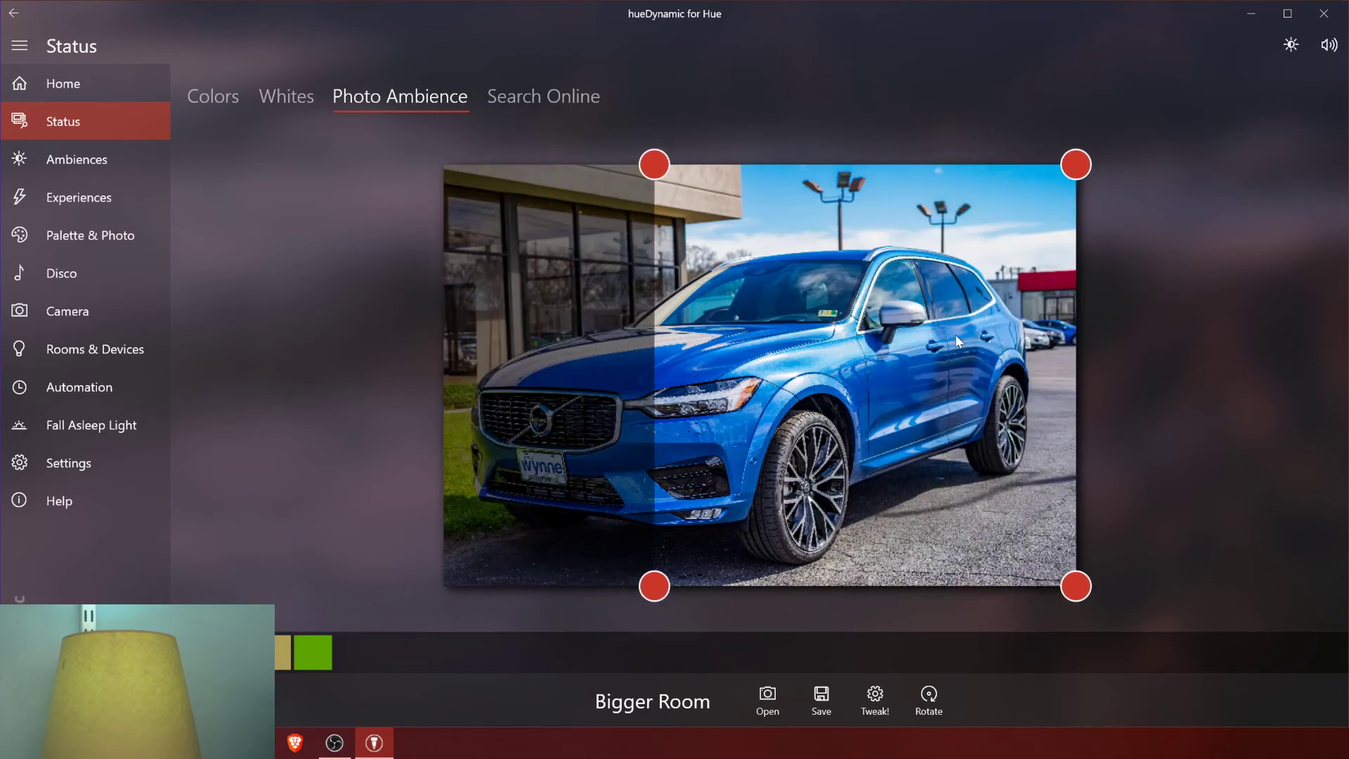
pyautogui.moveTo(644, 595); pyautogui.dragTo(531, 683)
pyautogui.moveTo(919, 457); pyautogui.dragTo(546, 548)
# Step: Check the multi-colour count option for the car photo once more
pyautogui.click(873, 703)
pyautogui.click(877, 632)
pyautogui.click(818, 671)
# Step: Remove the green swatch from the photo's colours and regenerate them by nudging the selection square's lower-left corner
pyautogui.click(307, 664)
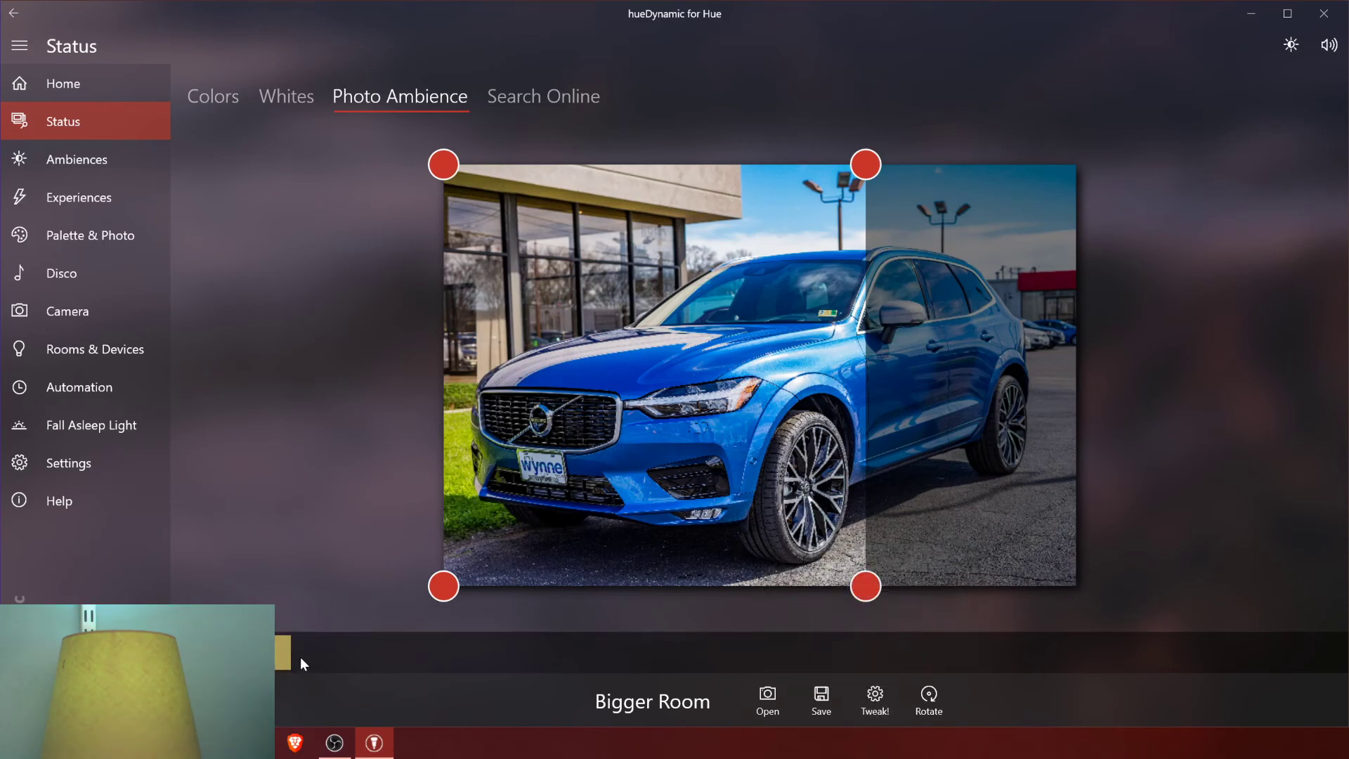
pyautogui.moveTo(443, 585)
pyautogui.mouseDown()
pyautogui.moveTo(510, 520)
pyautogui.moveTo(444, 586)
pyautogui.mouseUp()
# Step: Save the photo ambience under the name "Car"
pyautogui.click(822, 702)
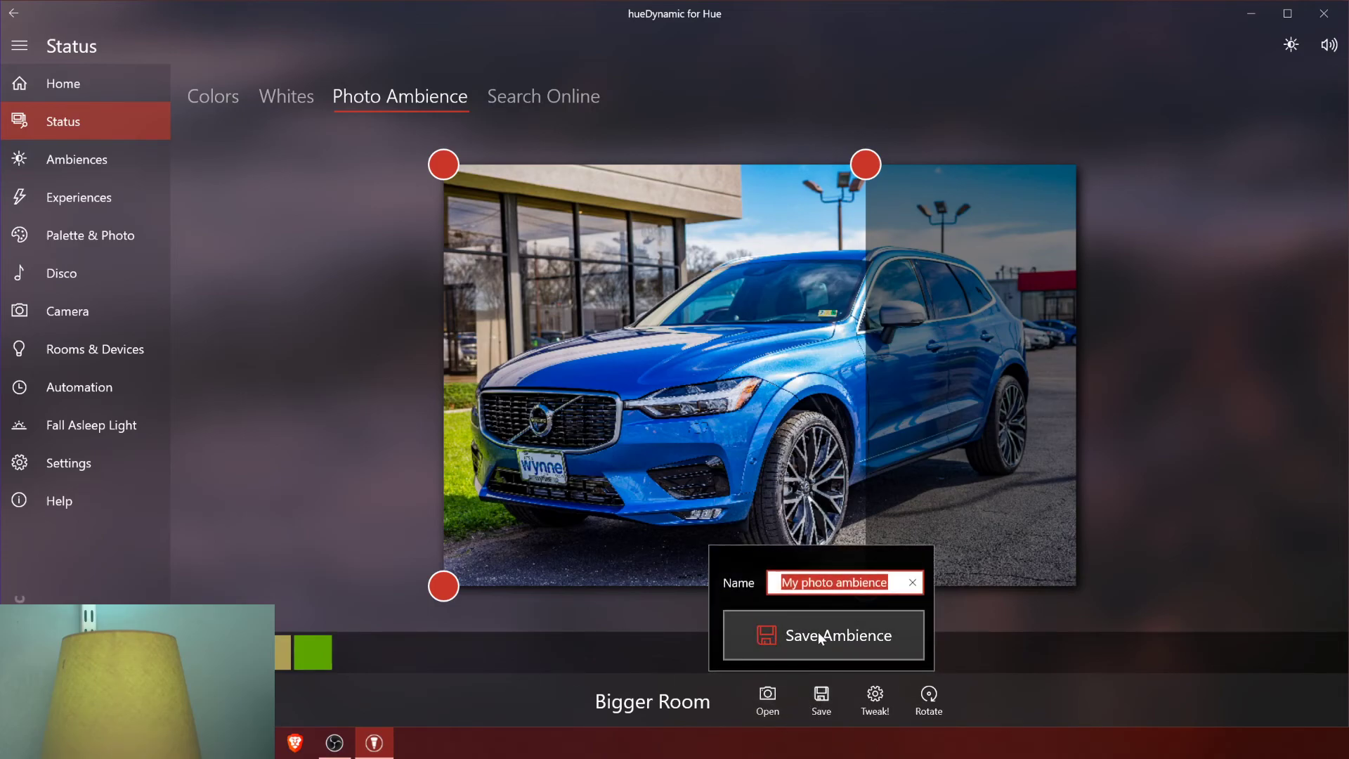
pyautogui.write('Car')
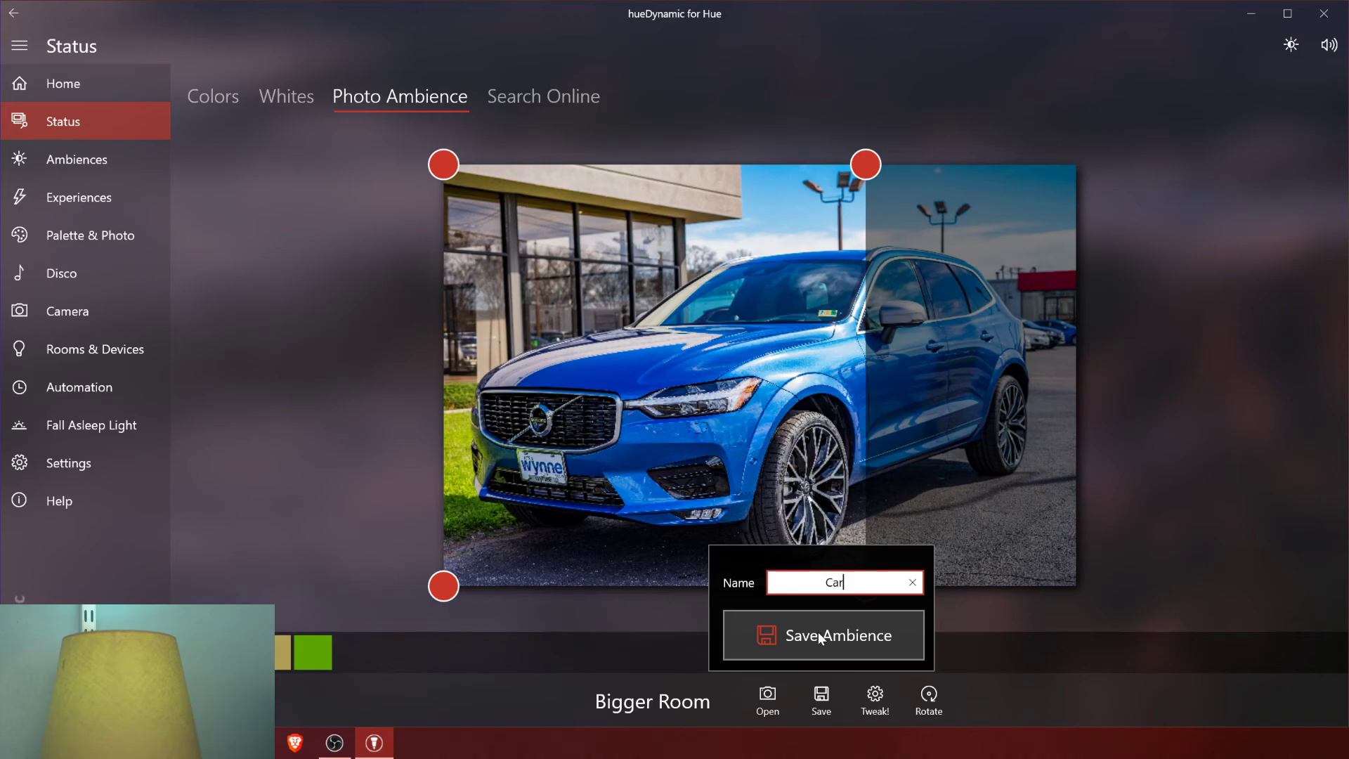
pyautogui.click(854, 636)
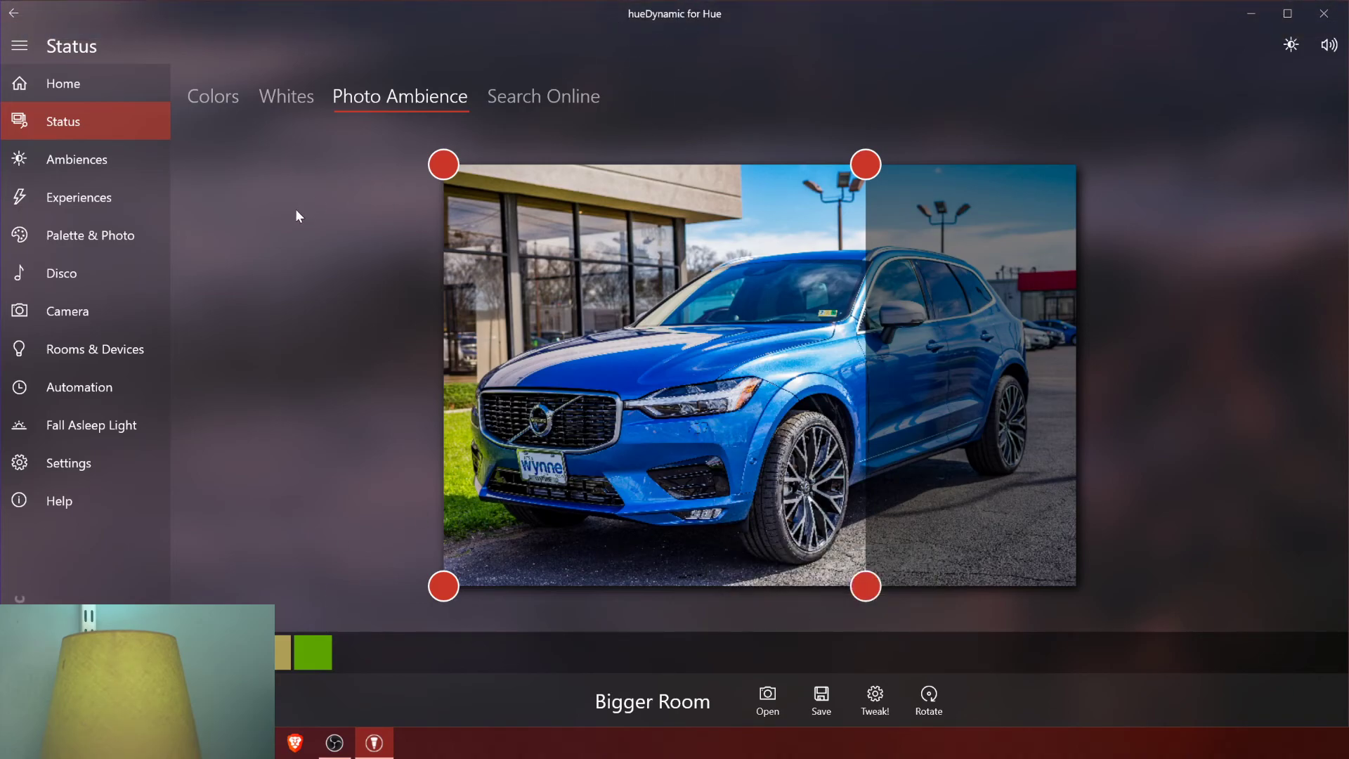
# Step: Set the Bigger Room's colour on the Colors wheel to light blue, change it to red, and lighten the red shade
pyautogui.click(222, 111)
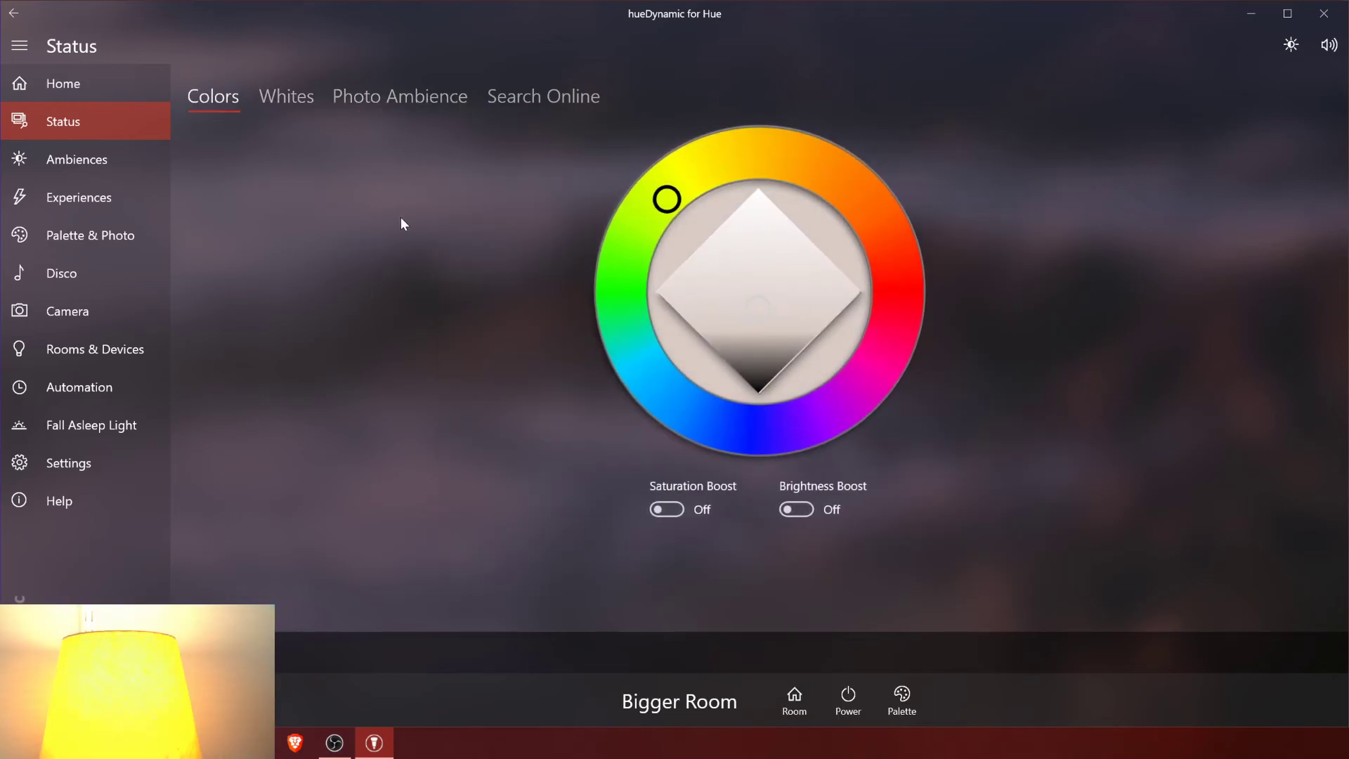
pyautogui.moveTo(634, 181); pyautogui.dragTo(600, 377)
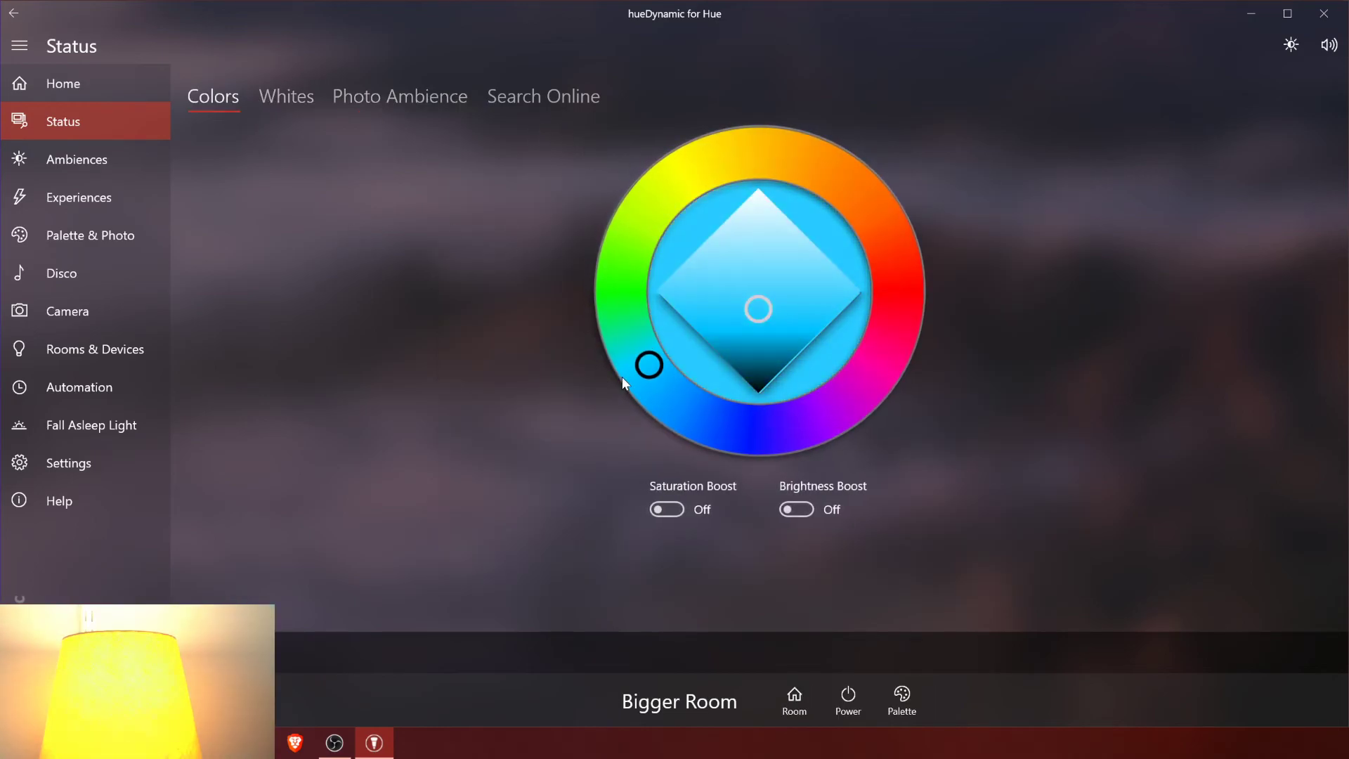
pyautogui.moveTo(790, 421)
pyautogui.mouseDown()
pyautogui.moveTo(782, 430)
pyautogui.moveTo(865, 383)
pyautogui.moveTo(893, 305)
pyautogui.mouseUp()
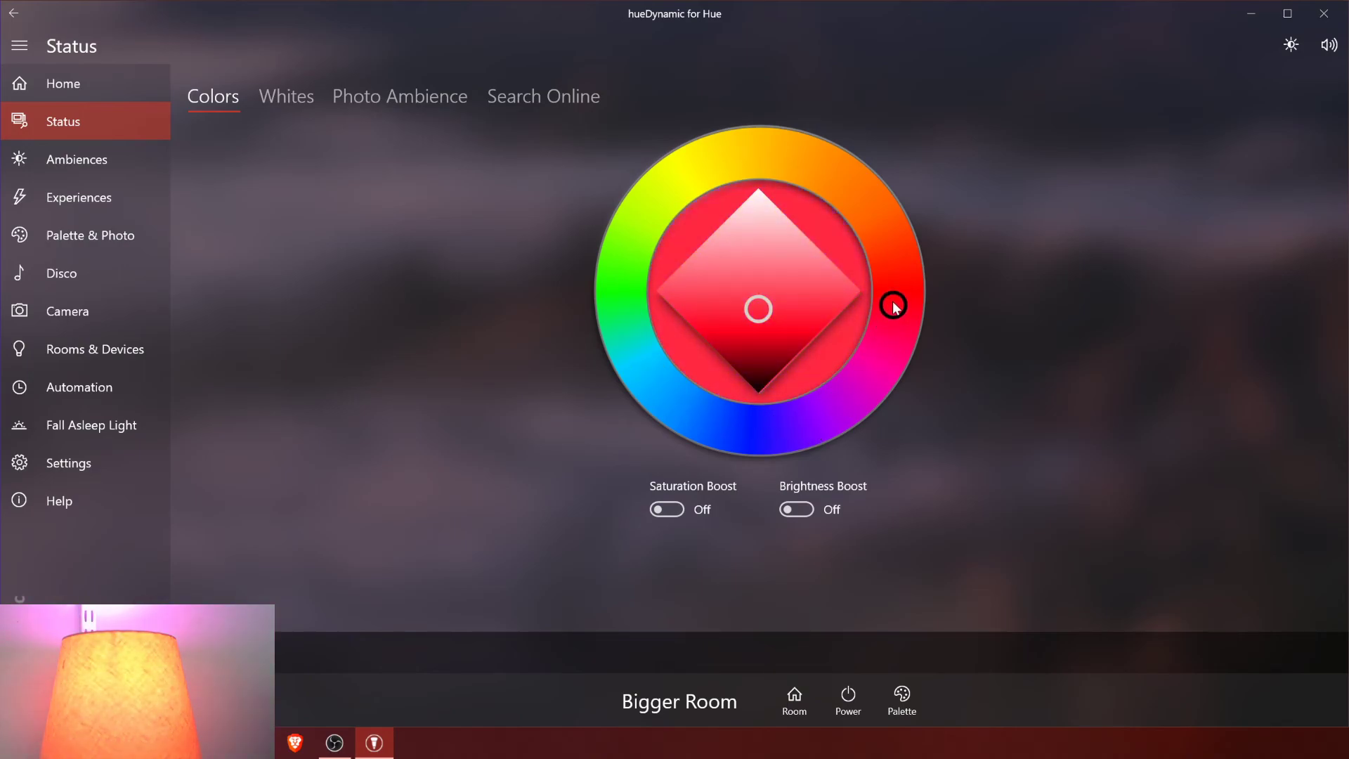
pyautogui.moveTo(769, 303); pyautogui.dragTo(725, 279)
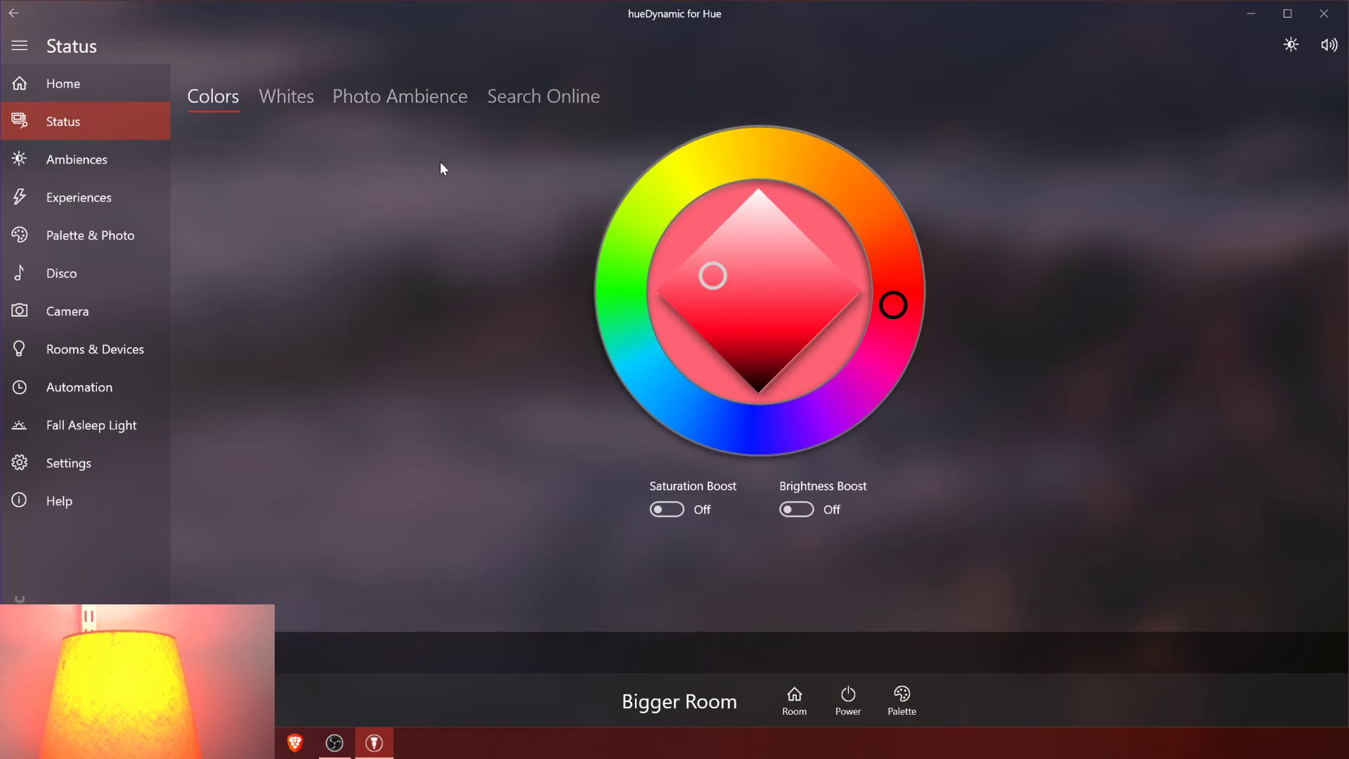
# Step: Set the Bigger Room on the Whites wheel to warm orange, lighten it fully, and change it to cool white
pyautogui.click(294, 98)
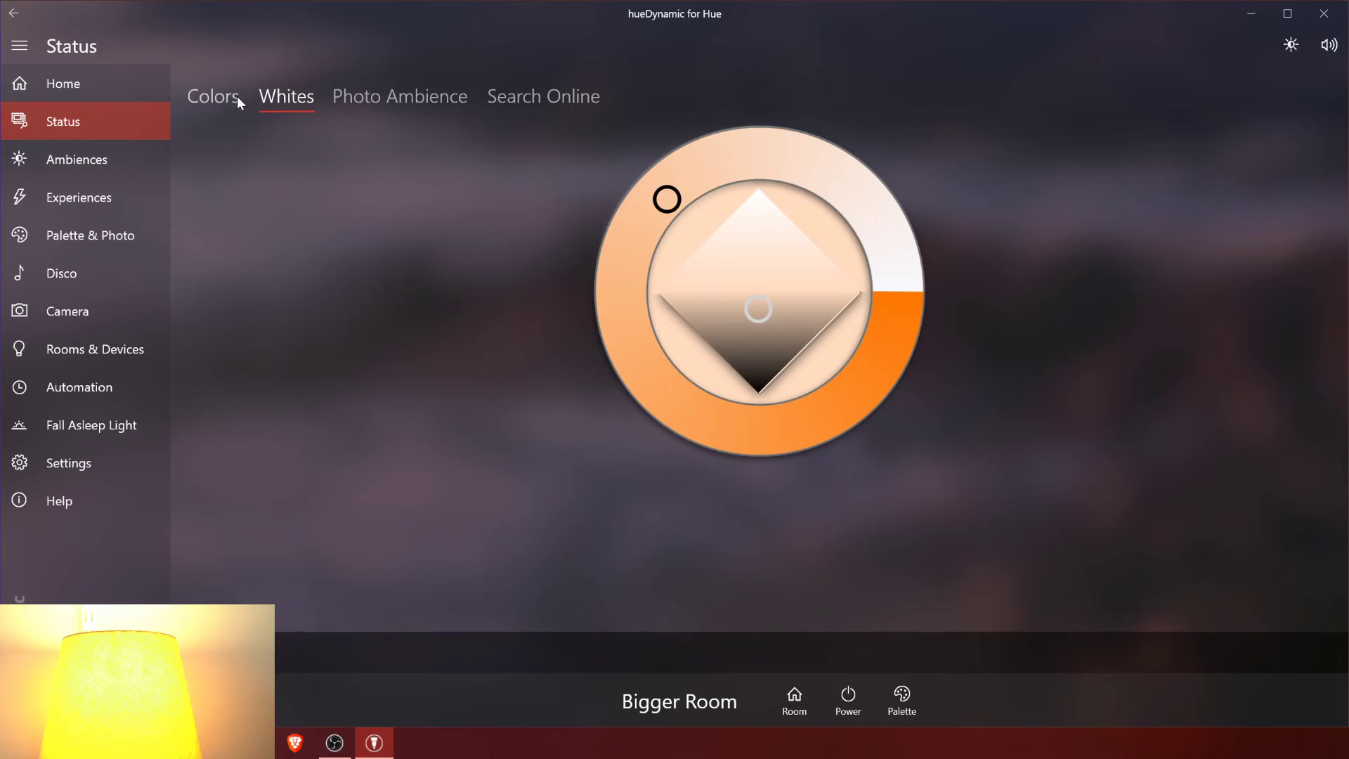
pyautogui.click(891, 328)
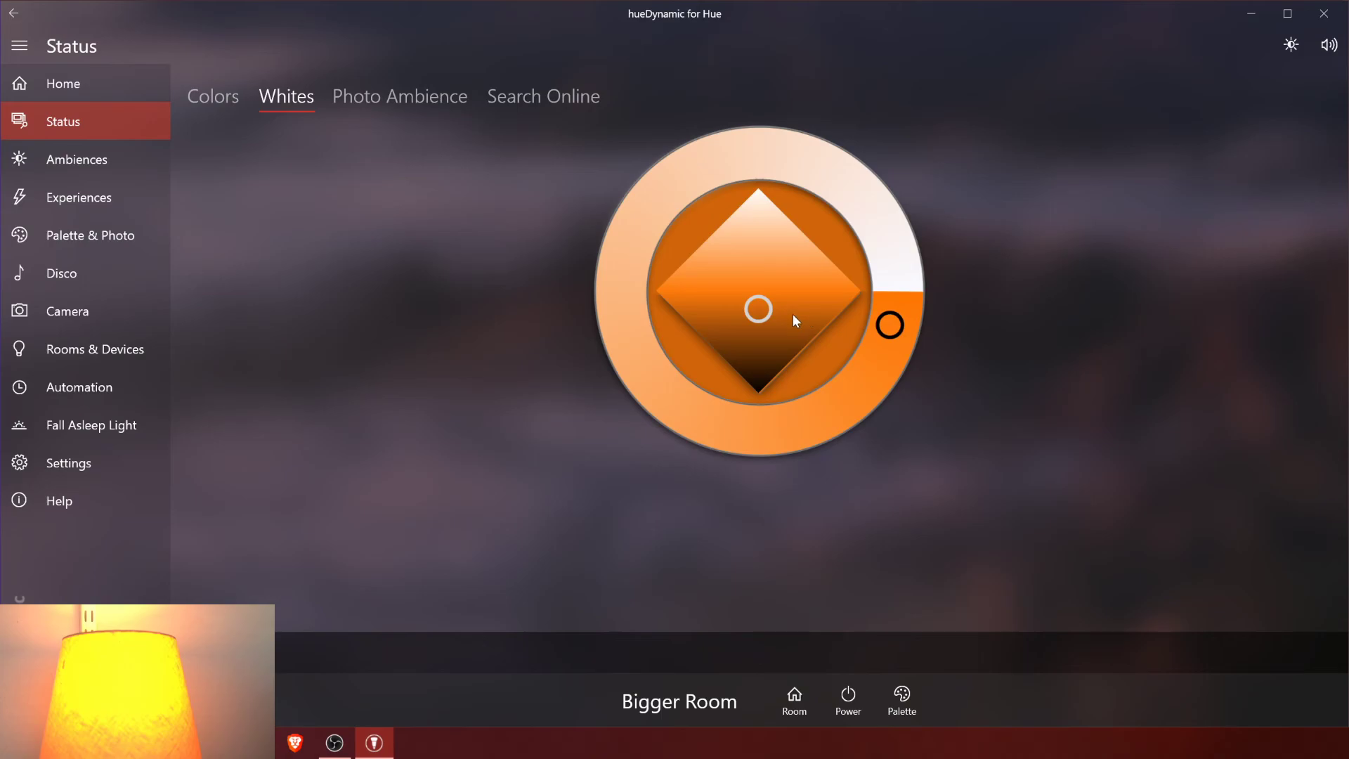
pyautogui.moveTo(773, 309)
pyautogui.mouseDown()
pyautogui.moveTo(760, 272)
pyautogui.moveTo(775, 107)
pyautogui.mouseUp()
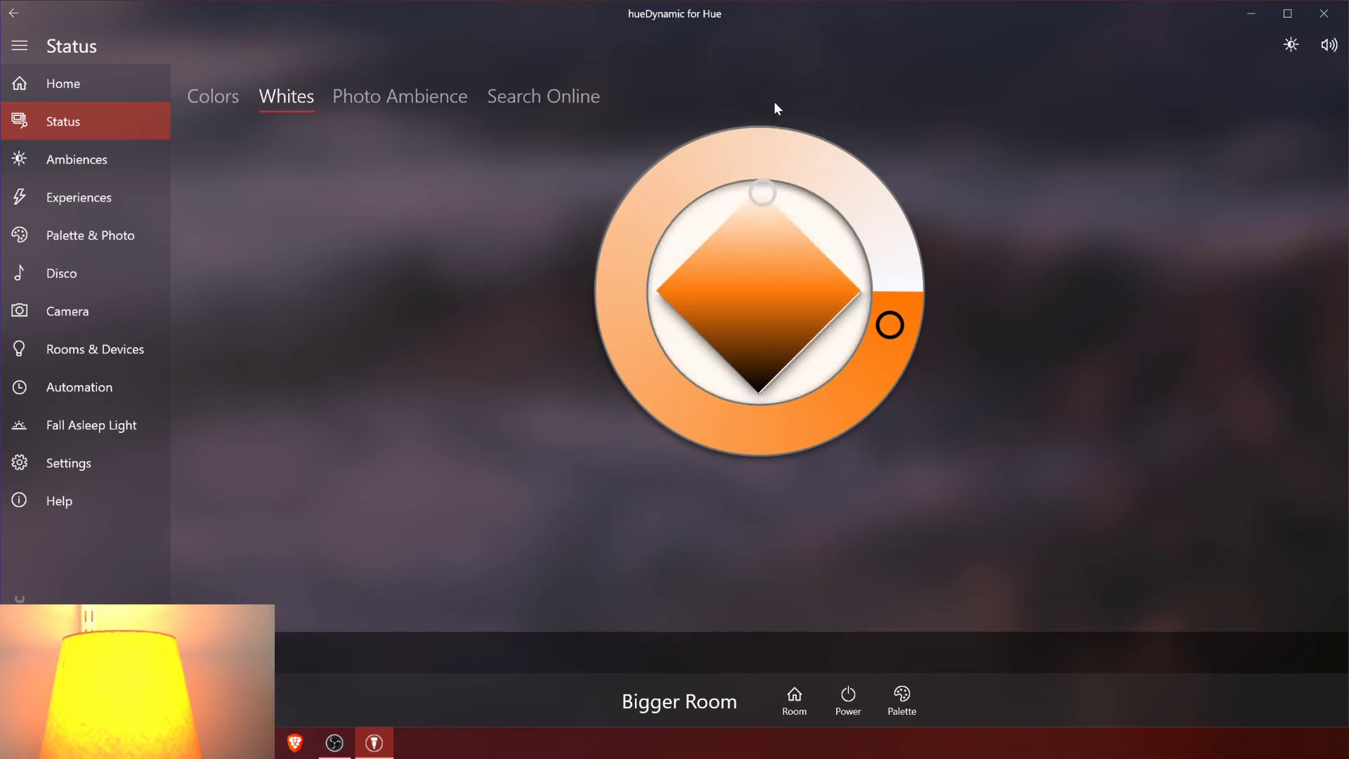
pyautogui.click(891, 267)
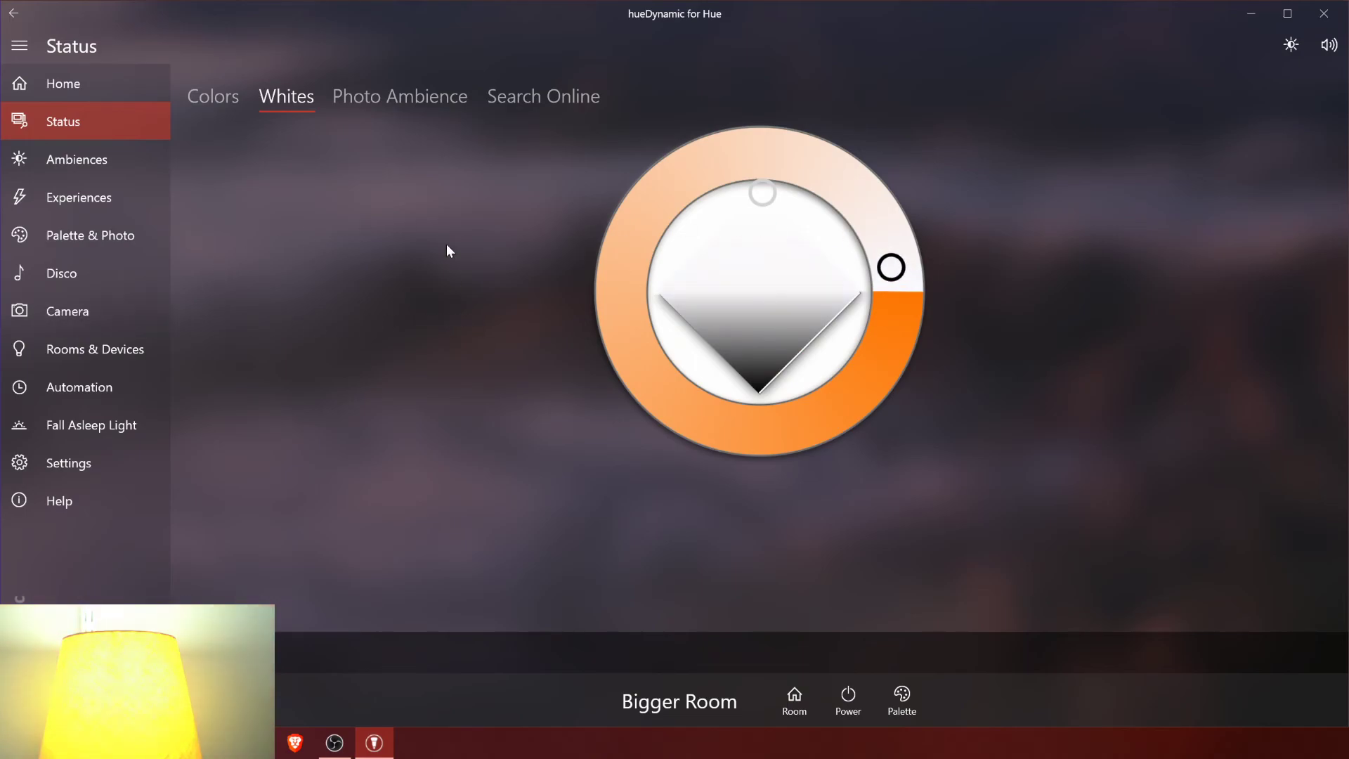
# Step: View the Photo Ambience and Search Online sections, and browse the landscape and flower photos on the Palette page
pyautogui.click(419, 101)
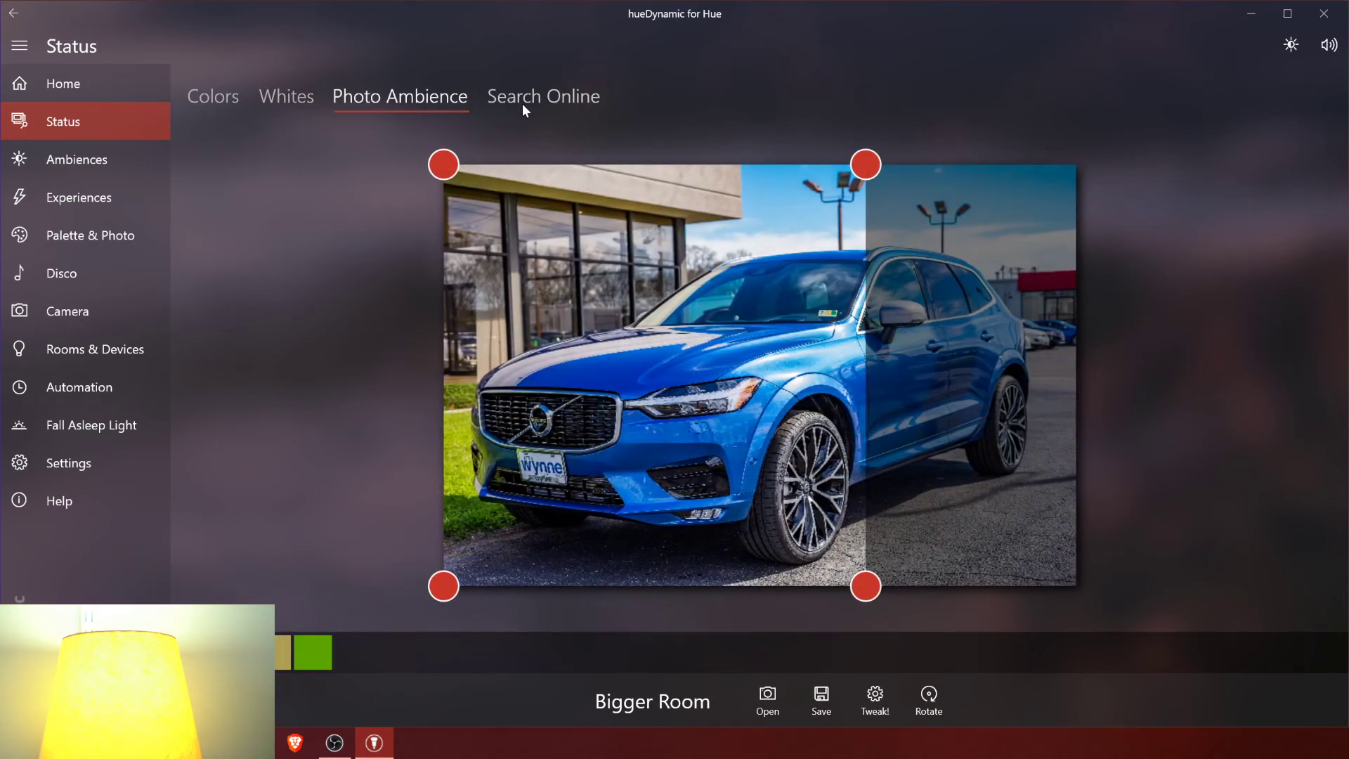
pyautogui.click(521, 106)
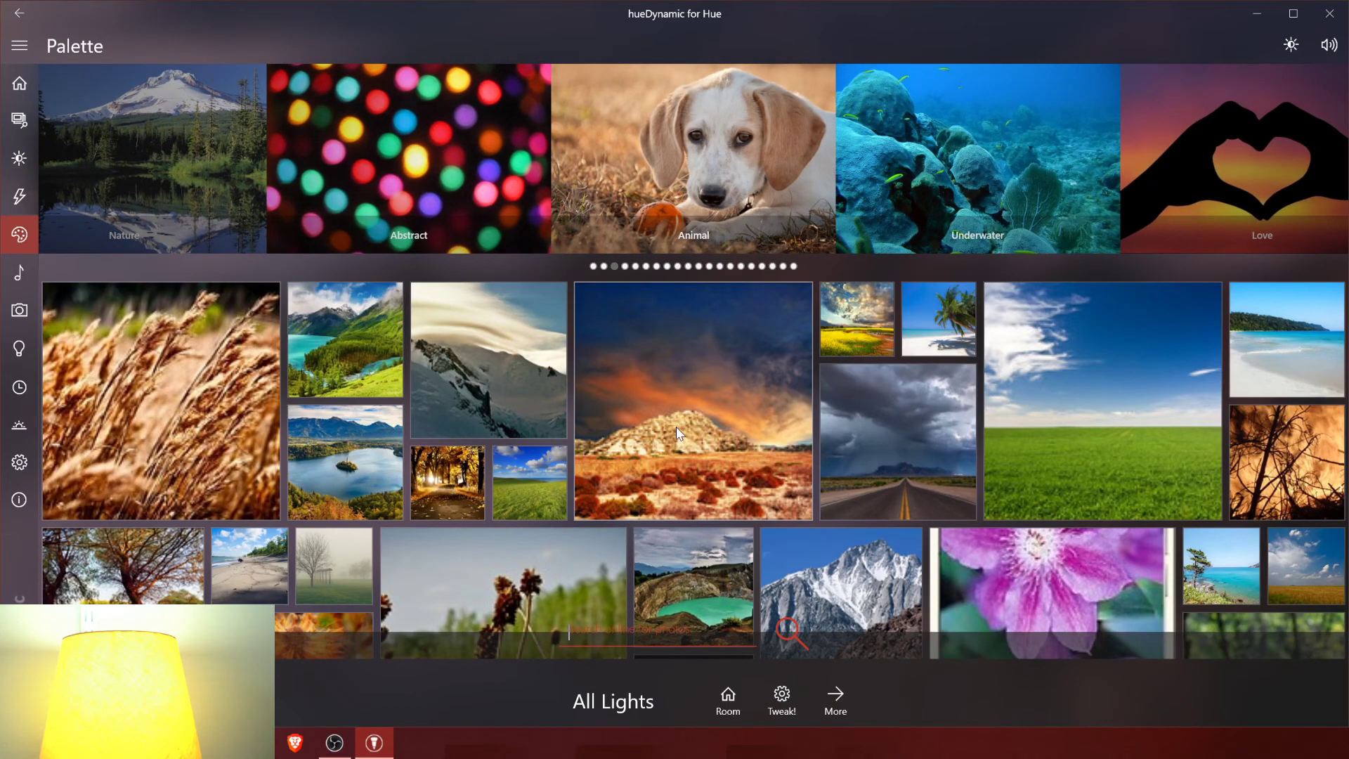
pyautogui.scroll(-1, 664, 433)
pyautogui.scroll(-3, 426, 433)
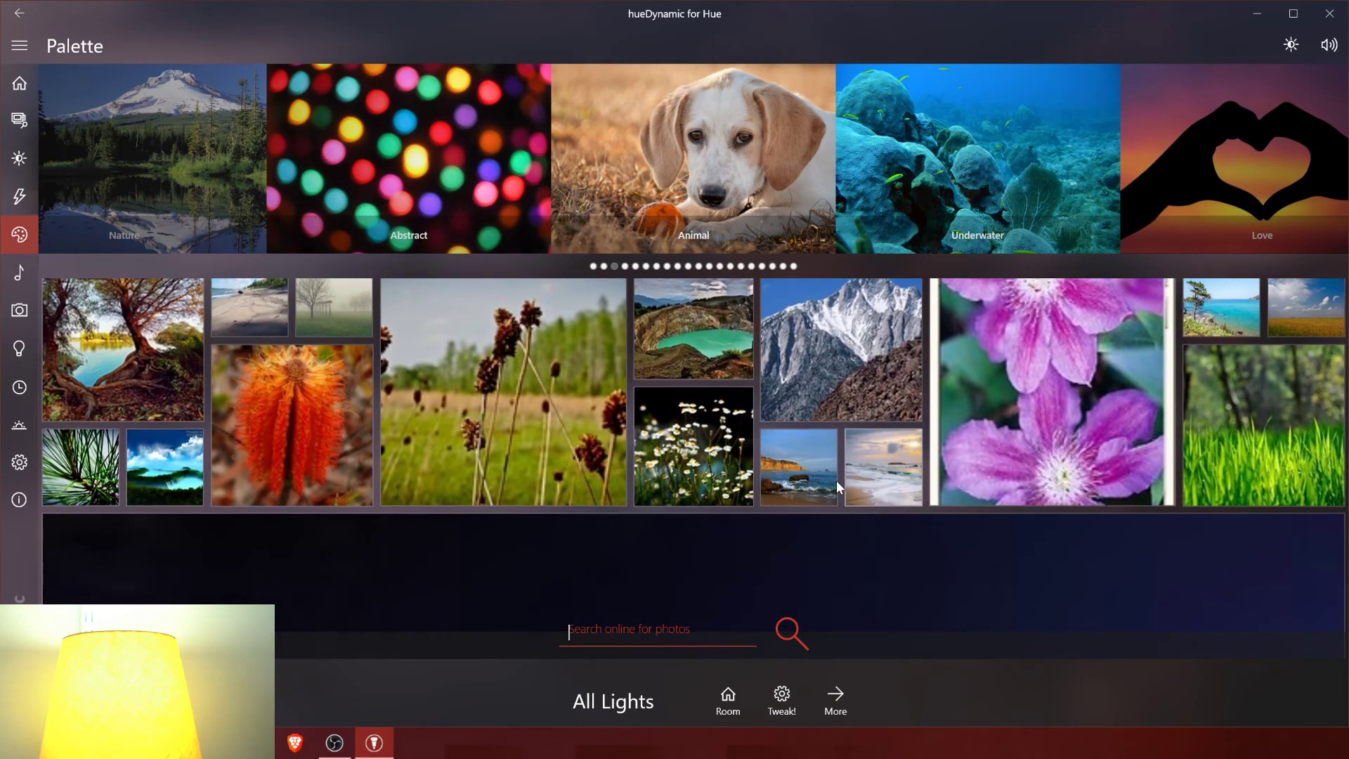
pyautogui.scroll(-3, 263, 433)
pyautogui.scroll(-2, 253, 426)
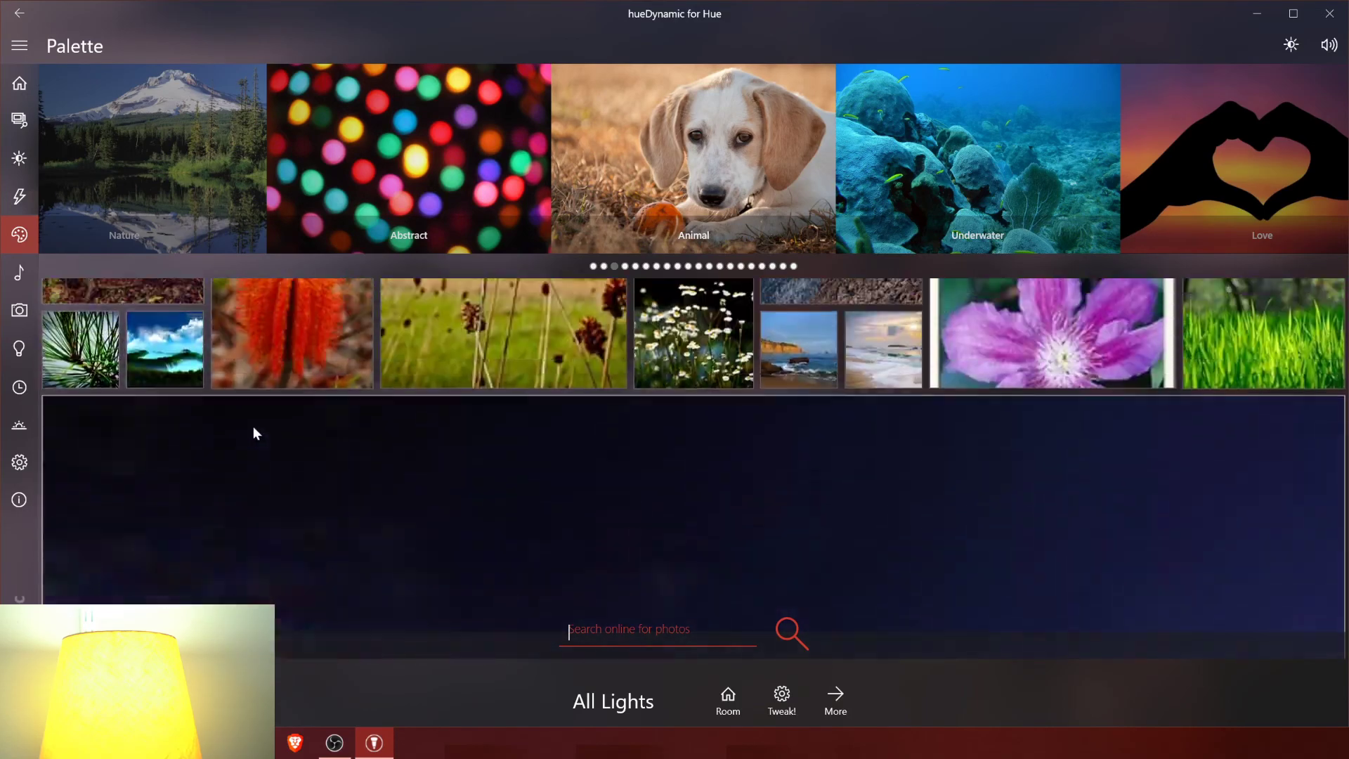
# Step: Apply the colours of the blue-green landscape, the orange flower and the white daisies photos to All Lights
pyautogui.click(153, 427)
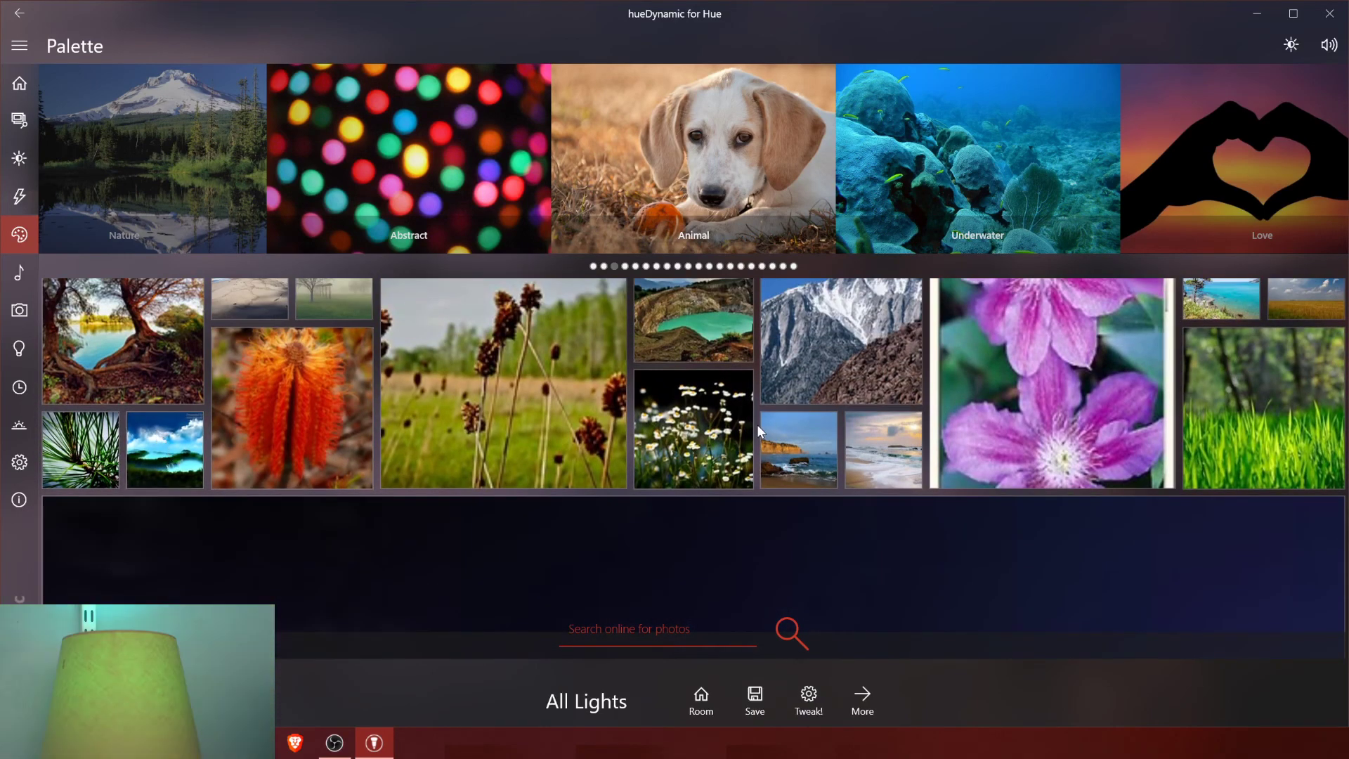
pyautogui.scroll(3, 497, 474)
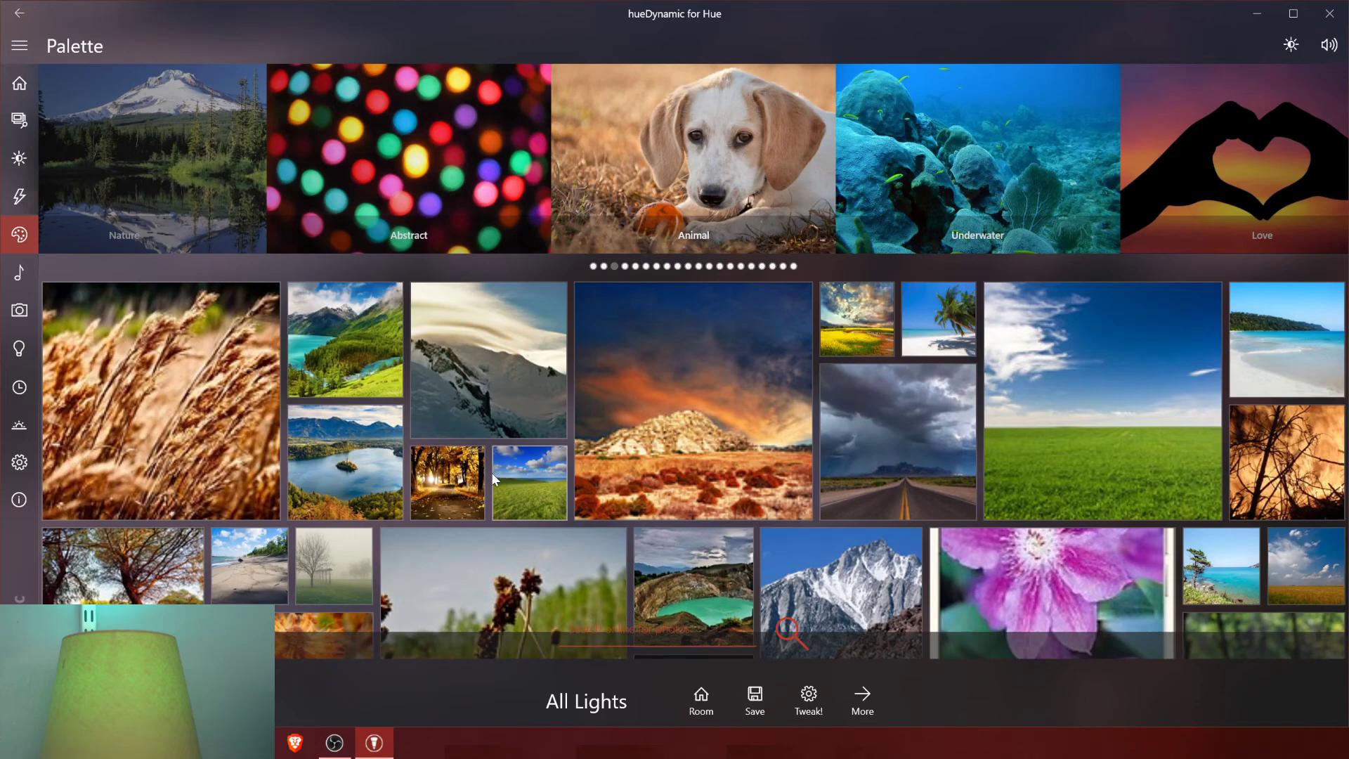
pyautogui.scroll(-3, 150, 470)
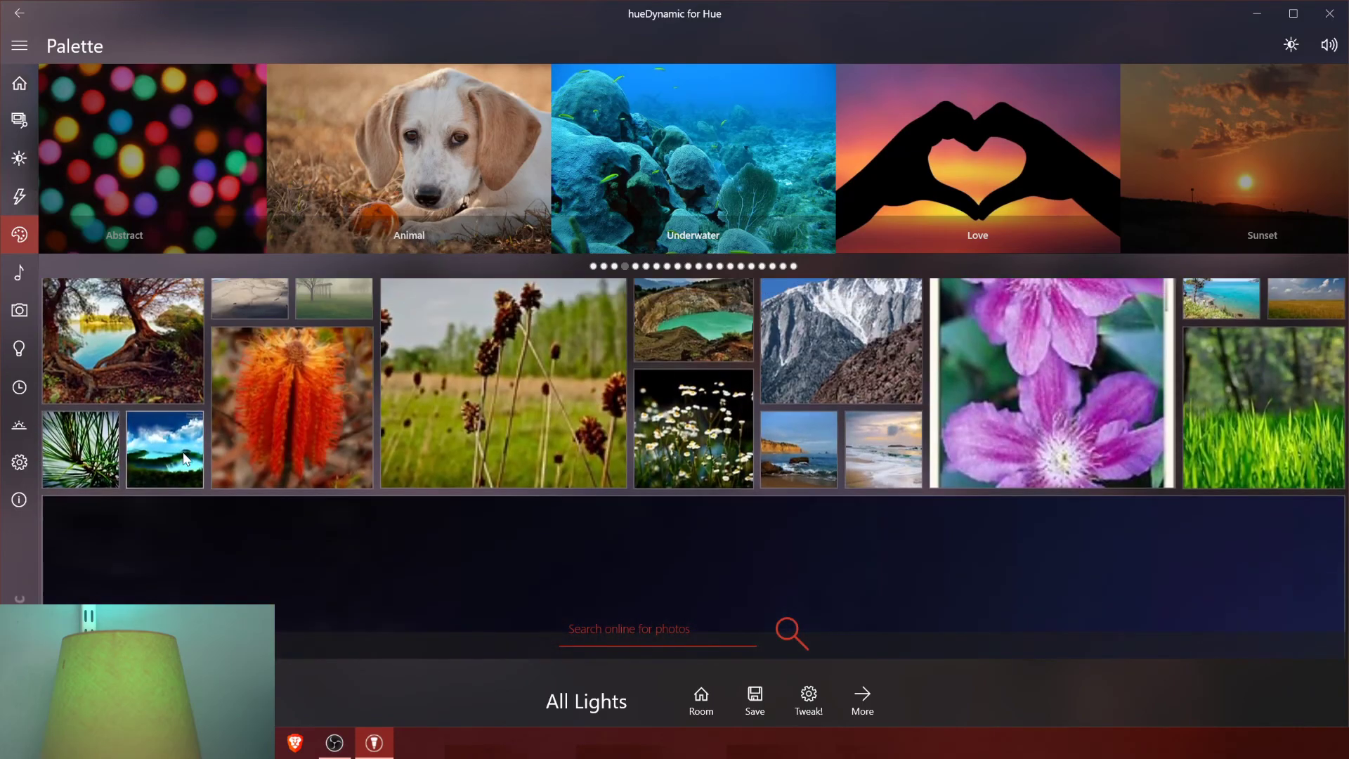
pyautogui.click(292, 427)
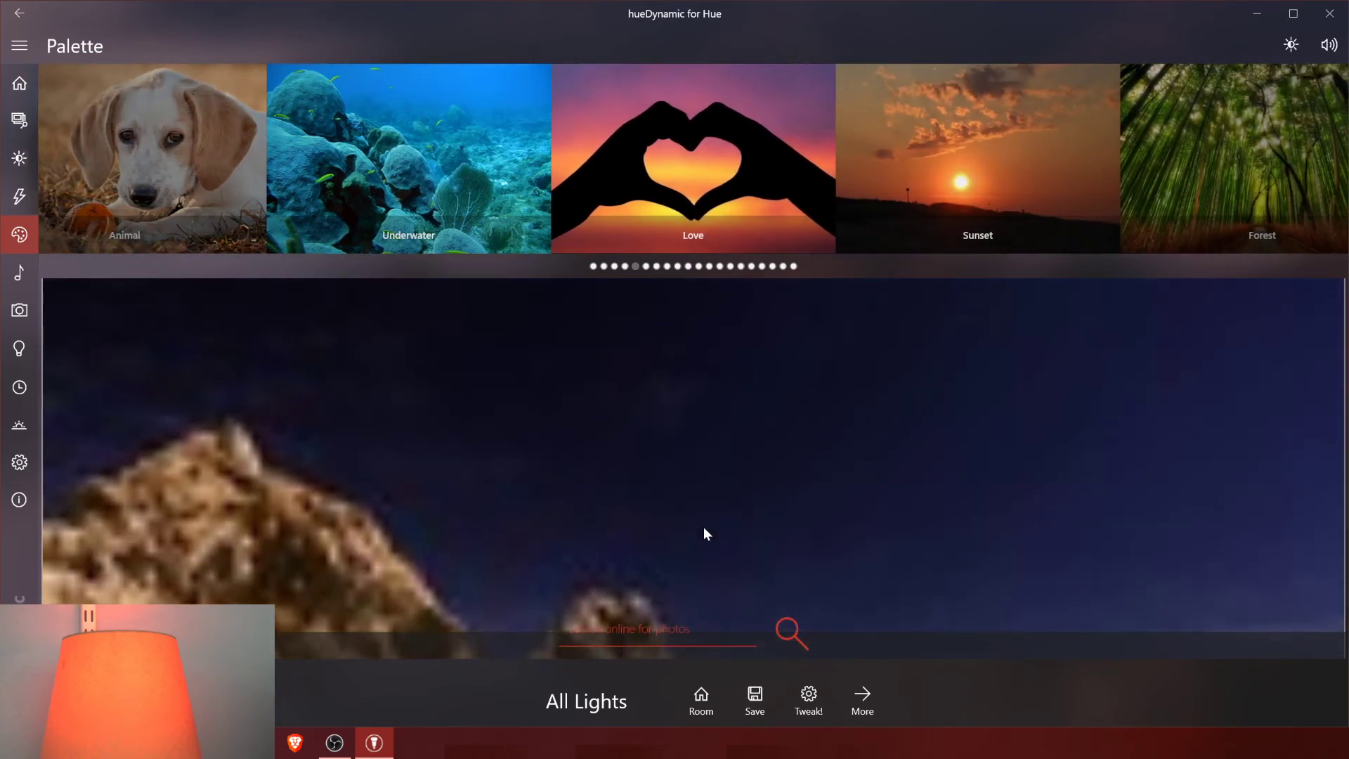
pyautogui.click(664, 520)
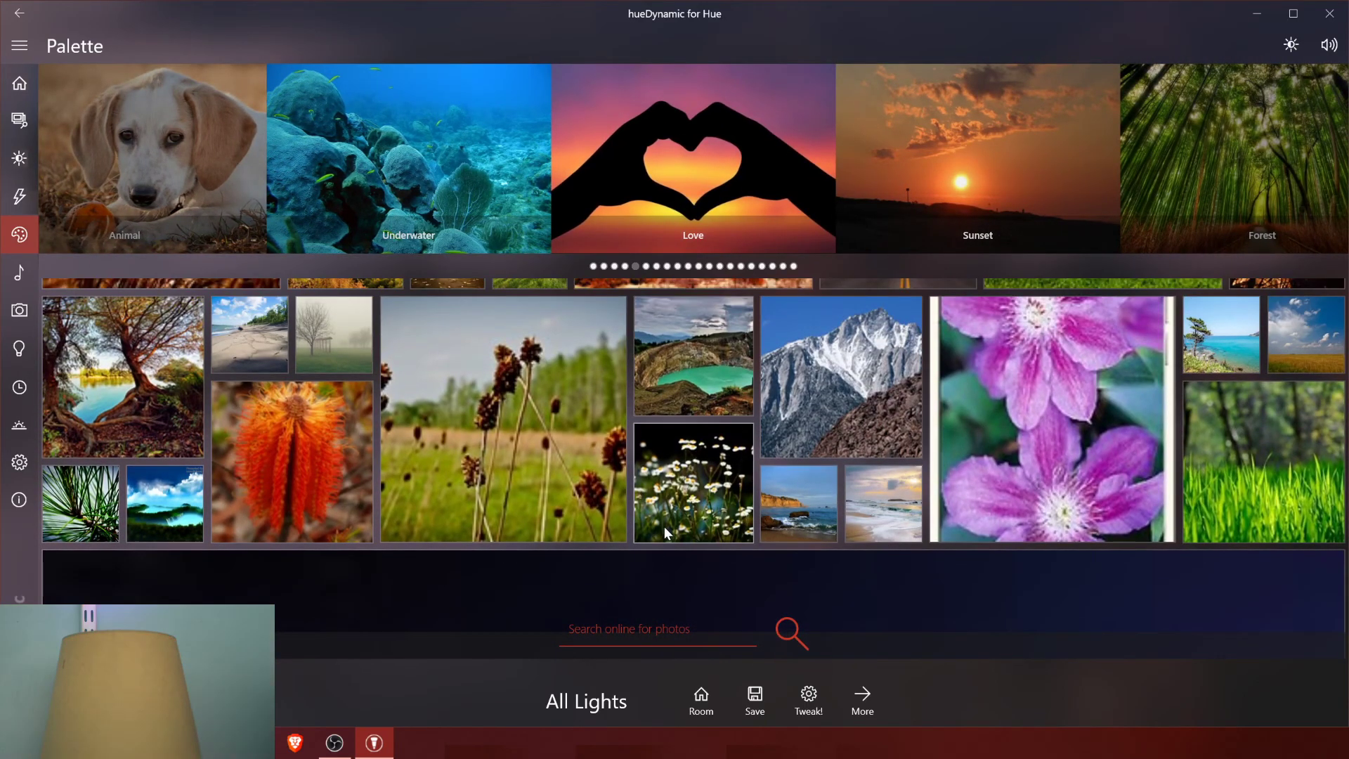
# Step: Apply the colours of the green field under a blue sky photo to All Lights and open the Flowers category
pyautogui.scroll(3, 662, 528)
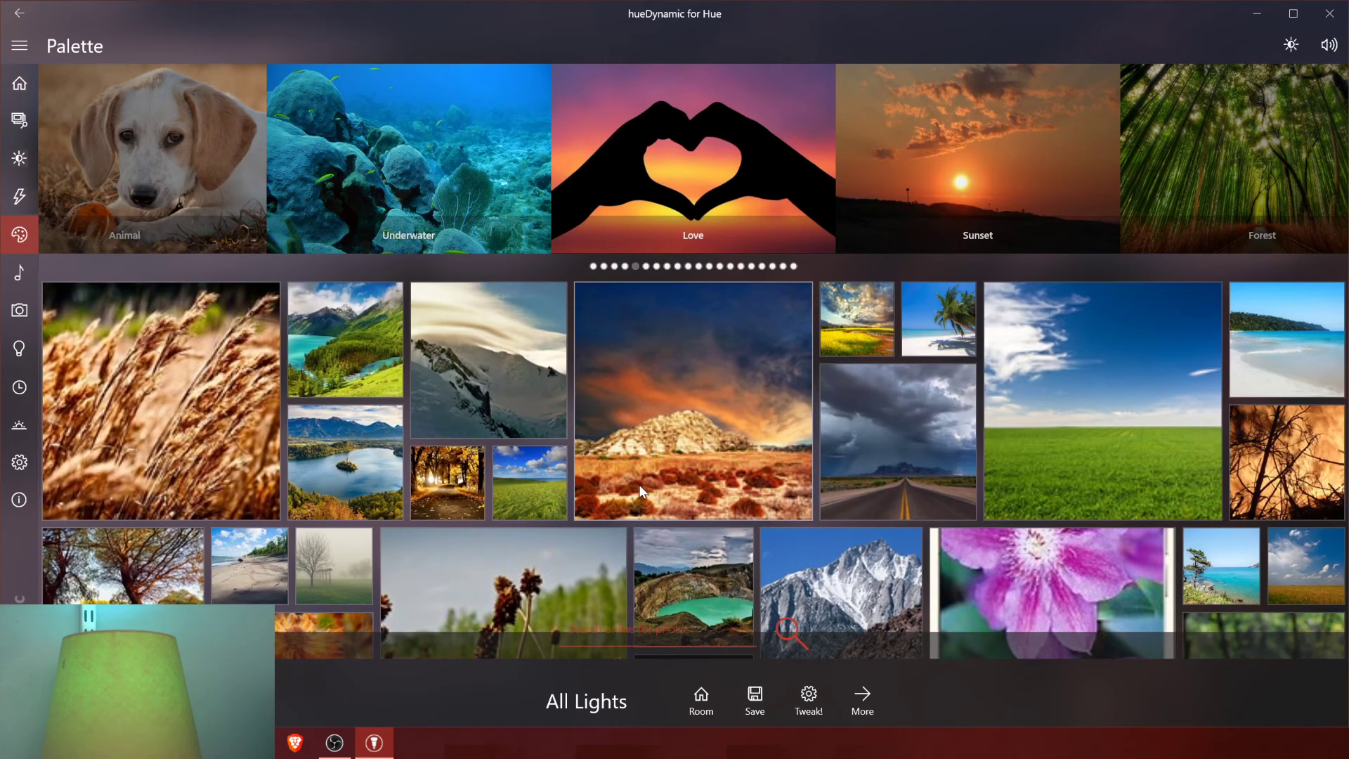
pyautogui.click(1112, 412)
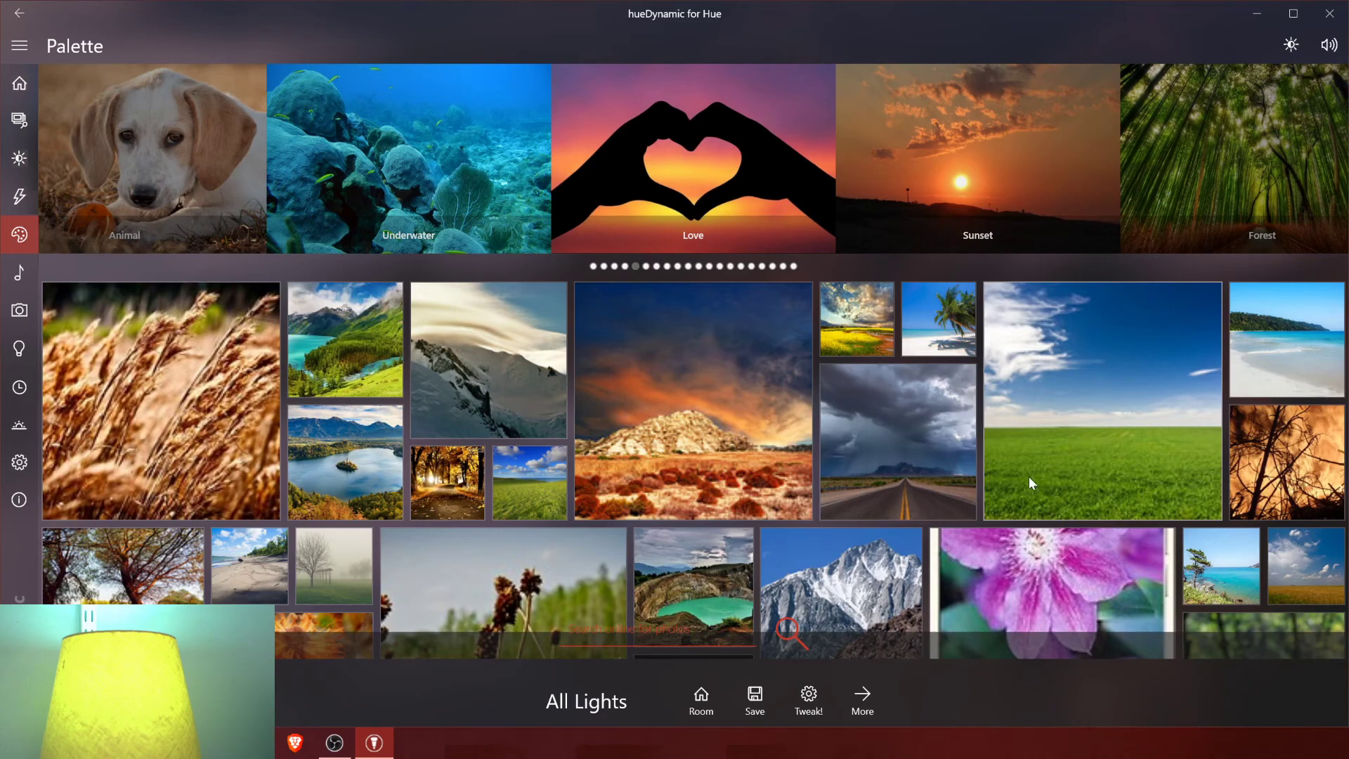
pyautogui.click(677, 266)
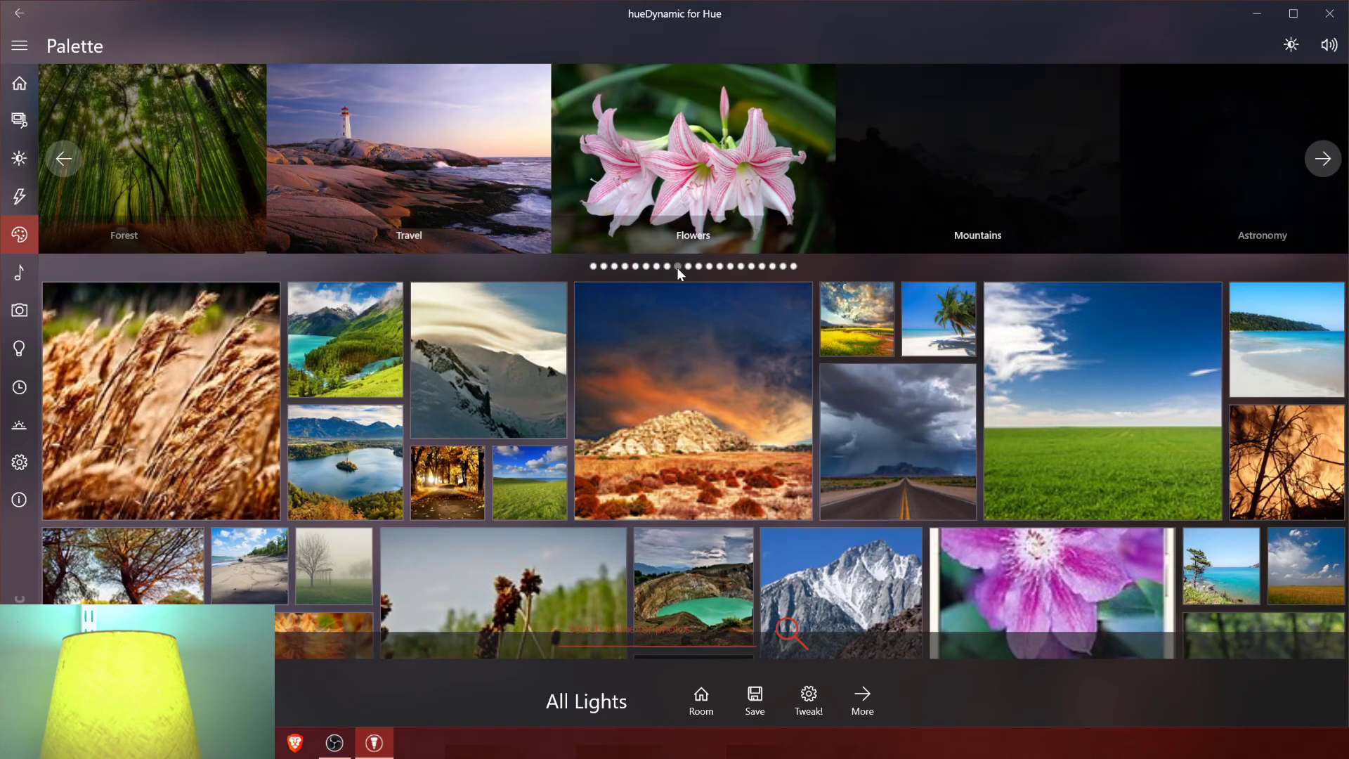
pyautogui.click(704, 170)
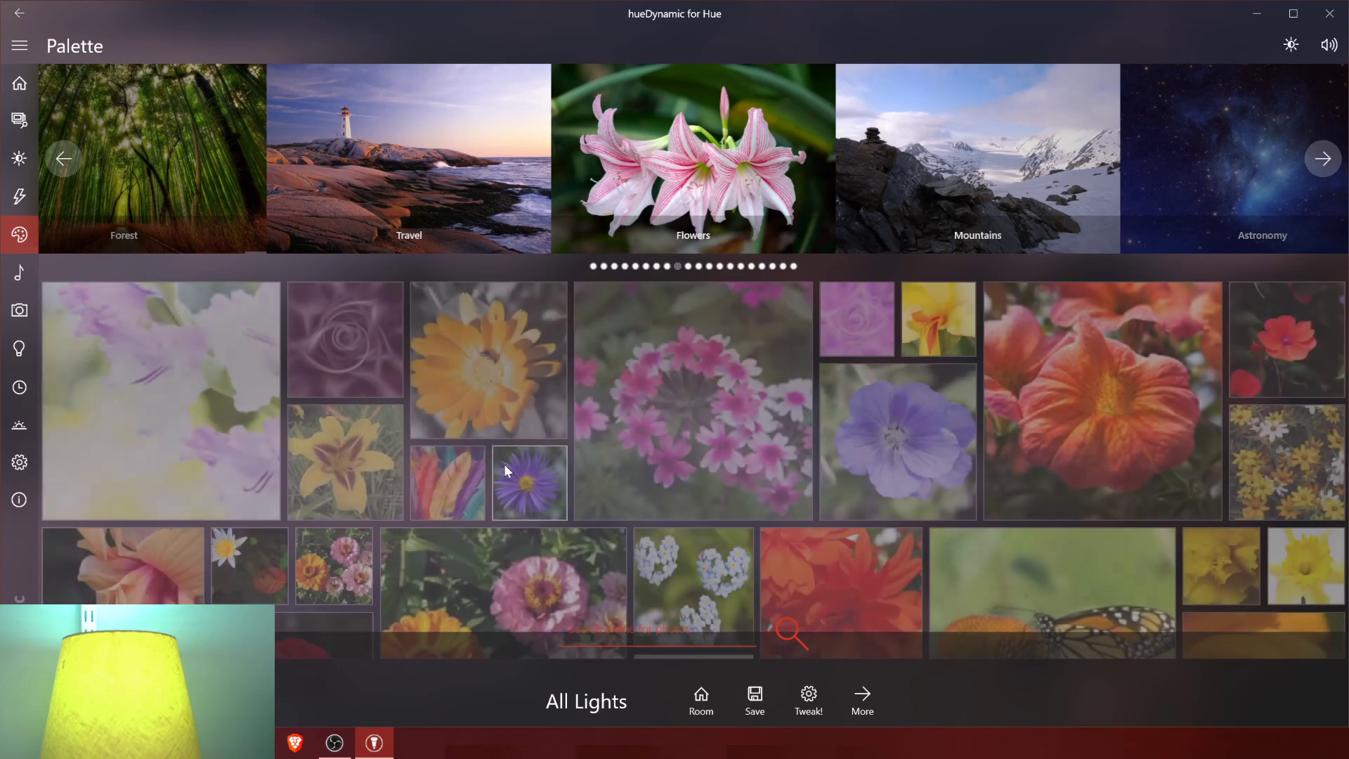
# Step: In the Travel category, apply the colours of the night waterfront, the red opera house and the city street photos to All Lights
pyautogui.click(477, 215)
pyautogui.click(200, 408)
pyautogui.click(149, 572)
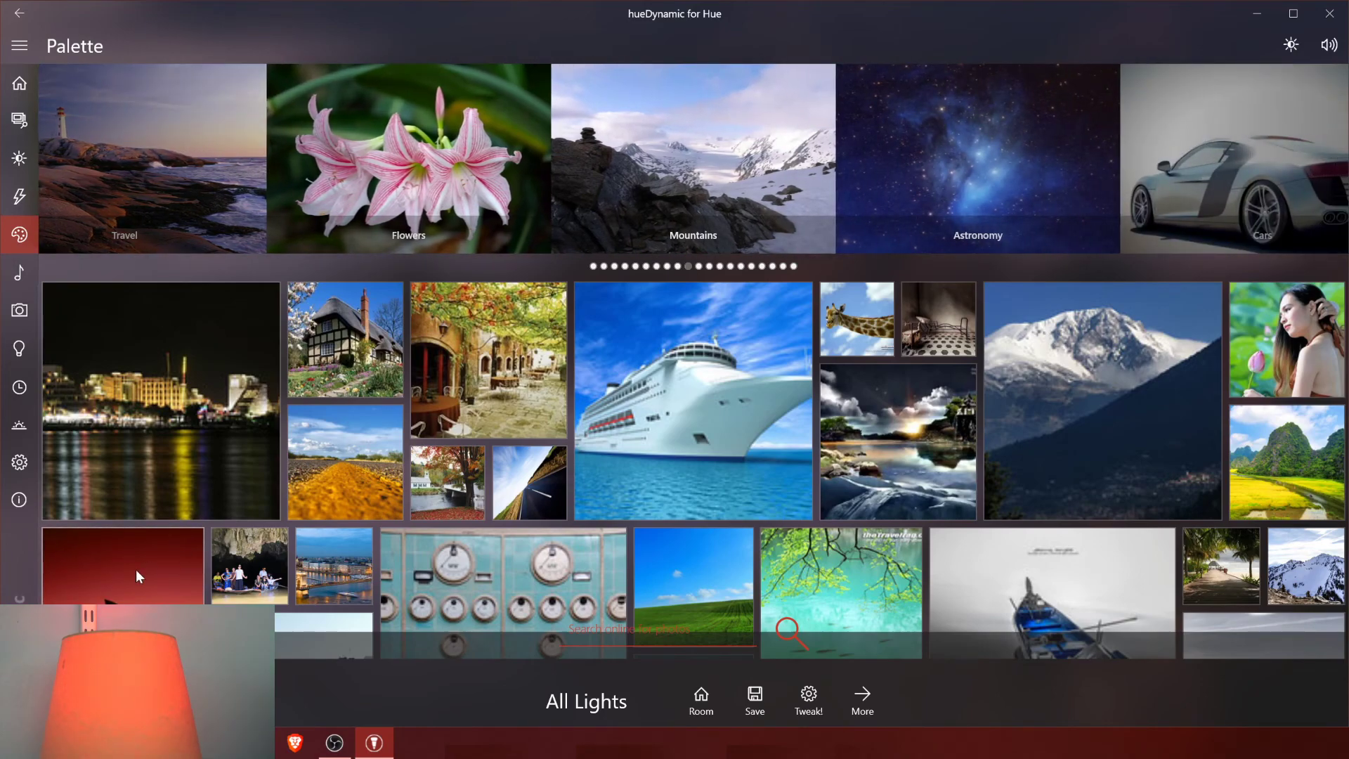
pyautogui.scroll(-2, 149, 562)
pyautogui.click(284, 521)
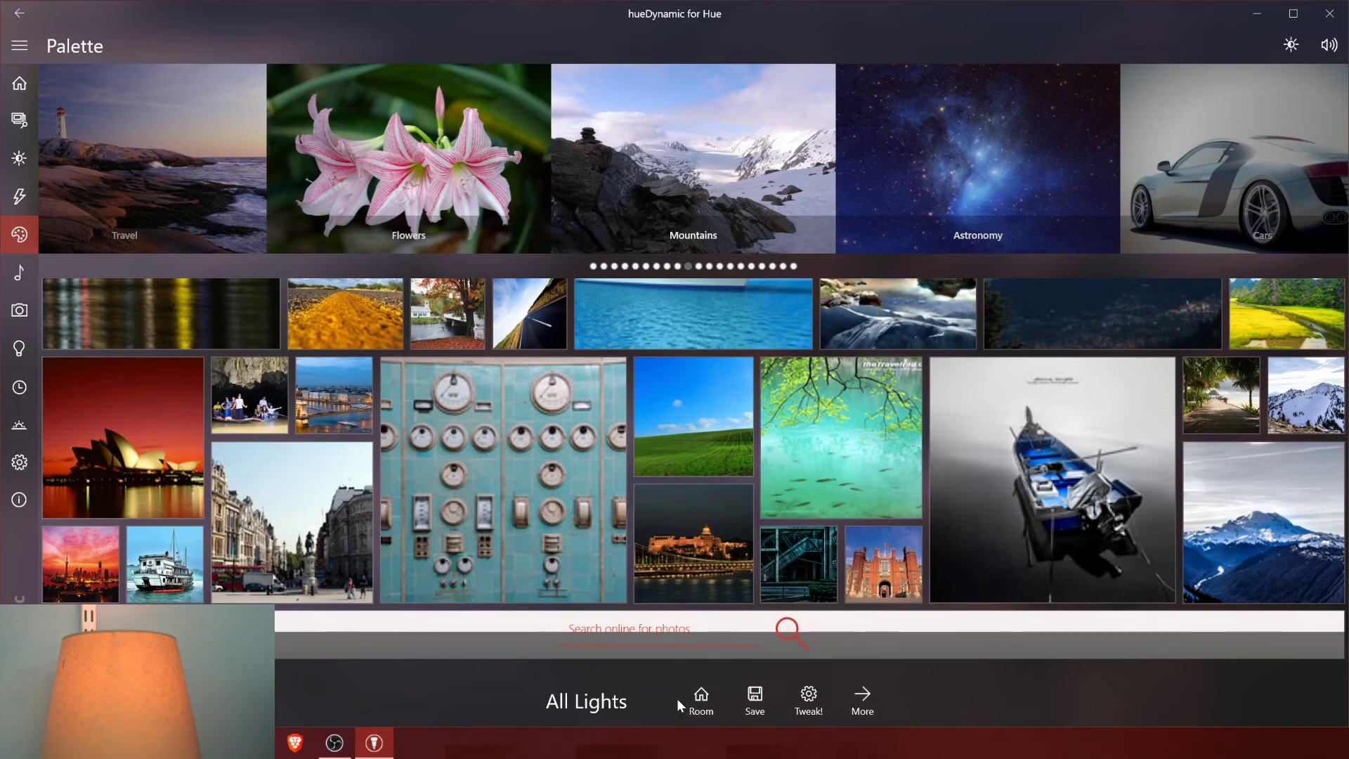
# Step: Choose Bigger Room as the room for the palette and browse the photos in the Cars category
pyautogui.click(705, 700)
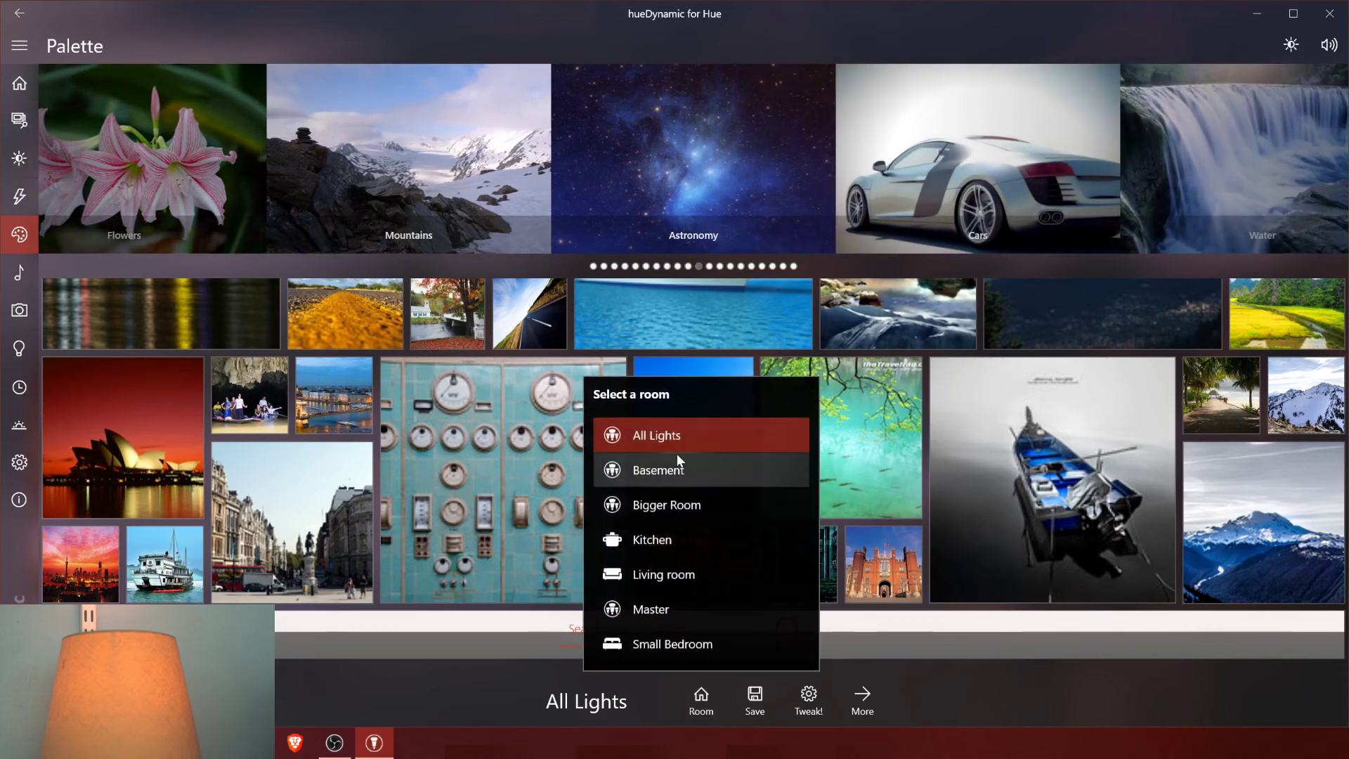
pyautogui.click(673, 500)
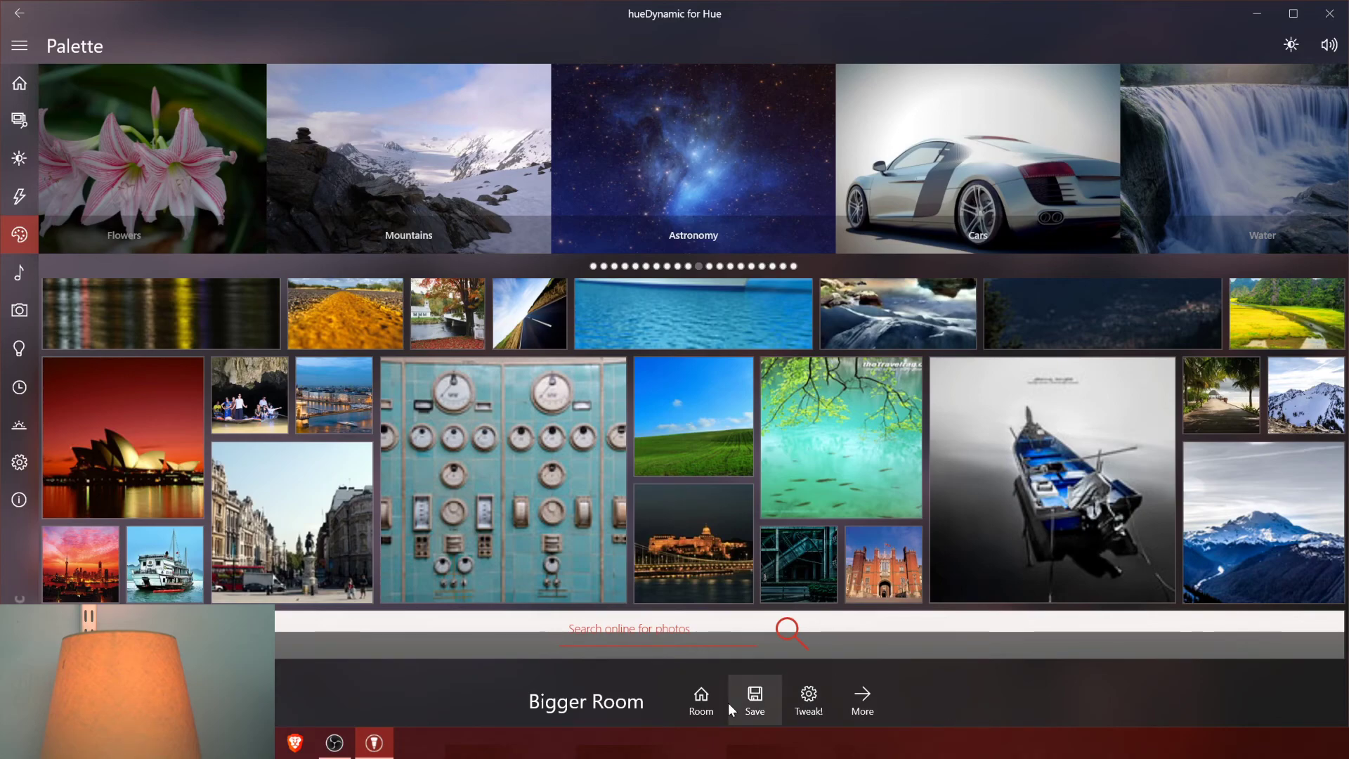
pyautogui.click(955, 154)
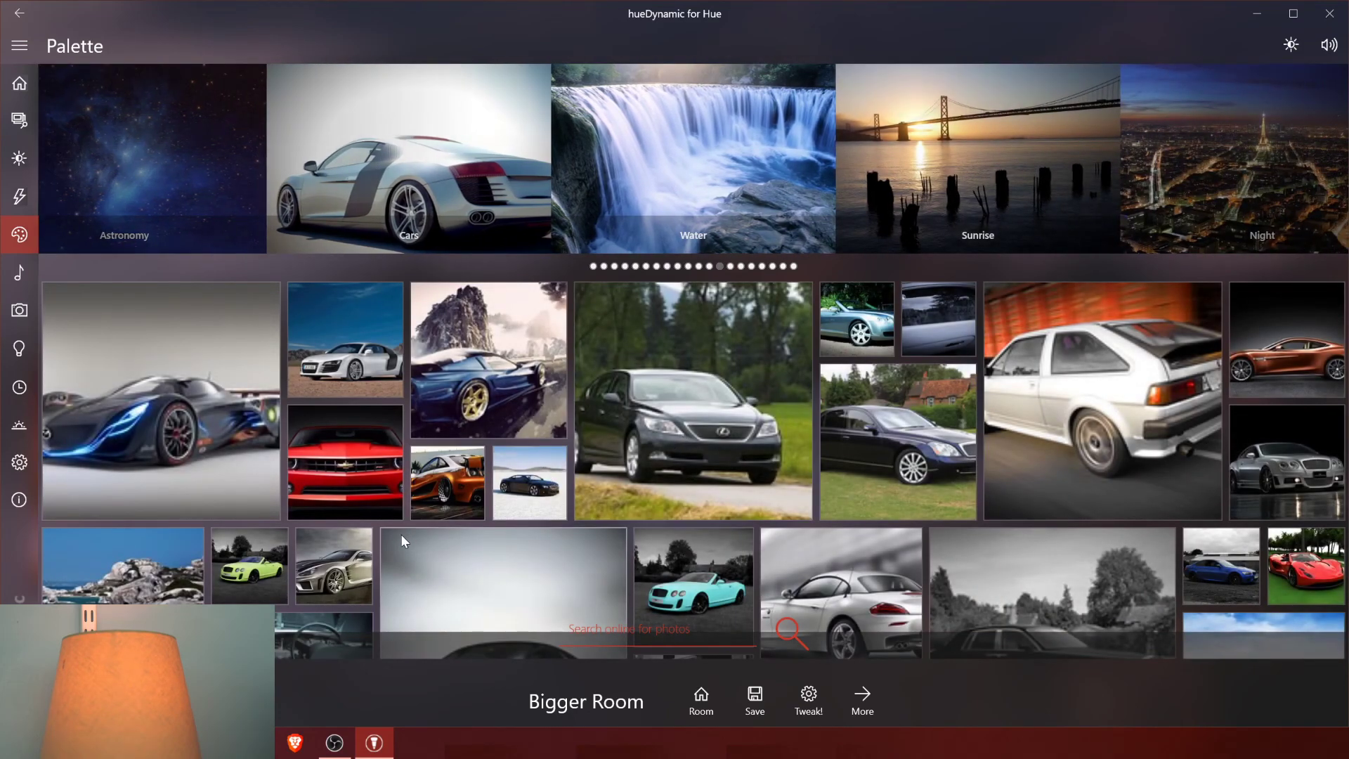
pyautogui.scroll(-3, 478, 566)
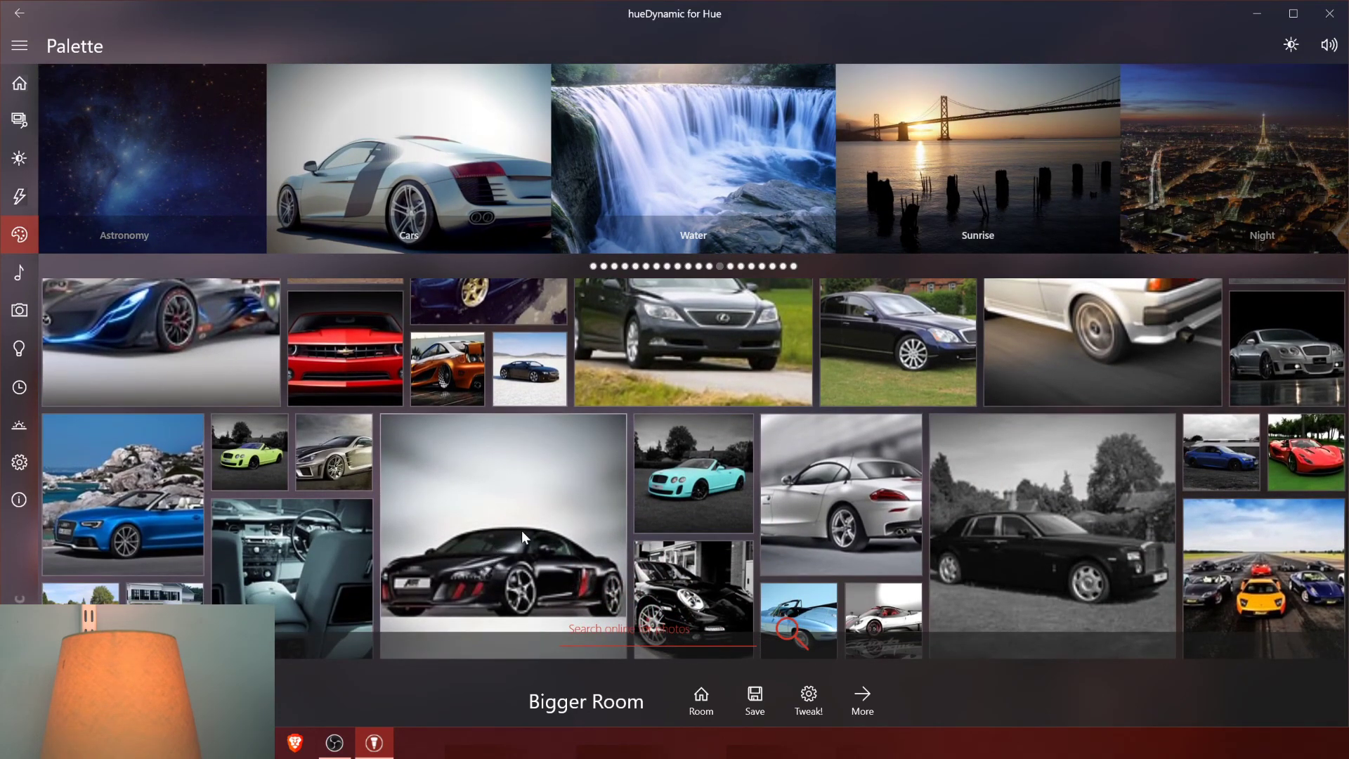
# Step: View the palette's saturation mode and multi-colour count settings, and load and browse more car photos
pyautogui.click(809, 692)
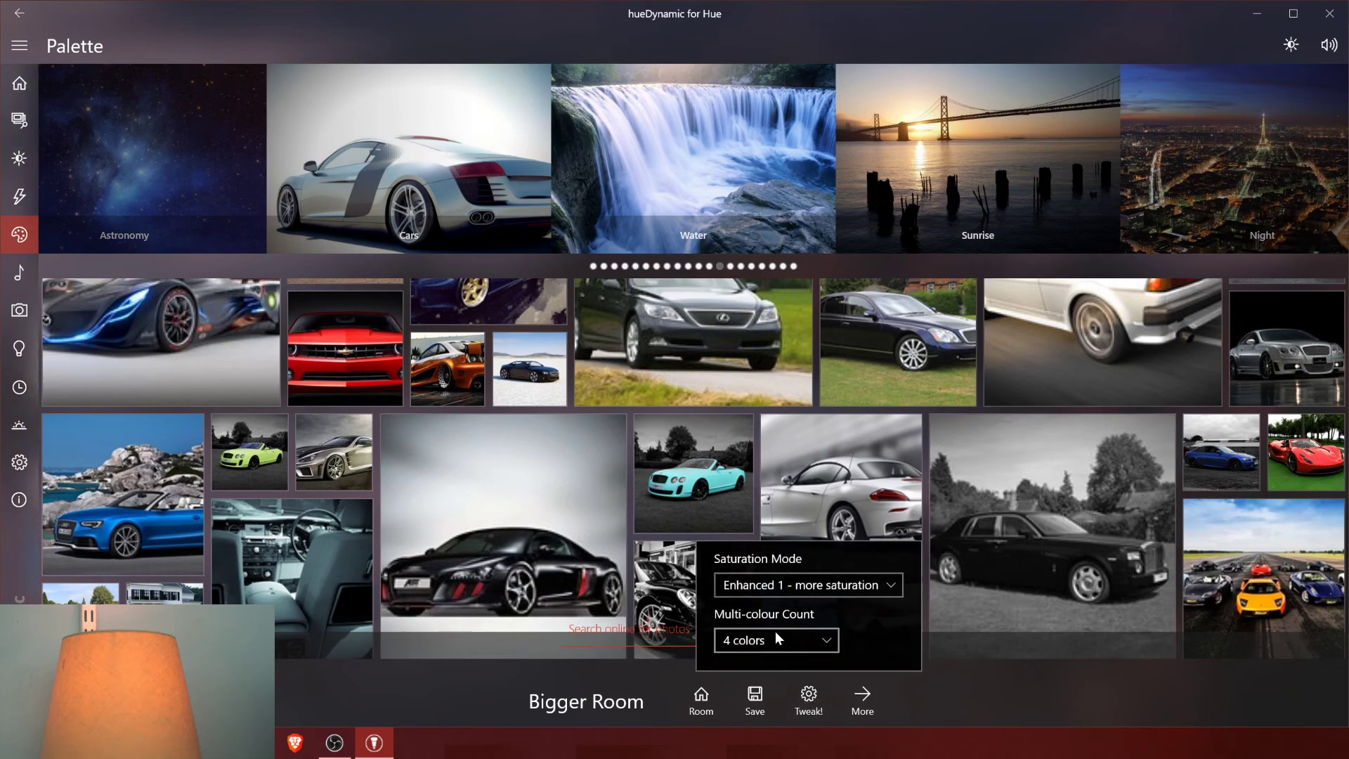
pyautogui.click(944, 692)
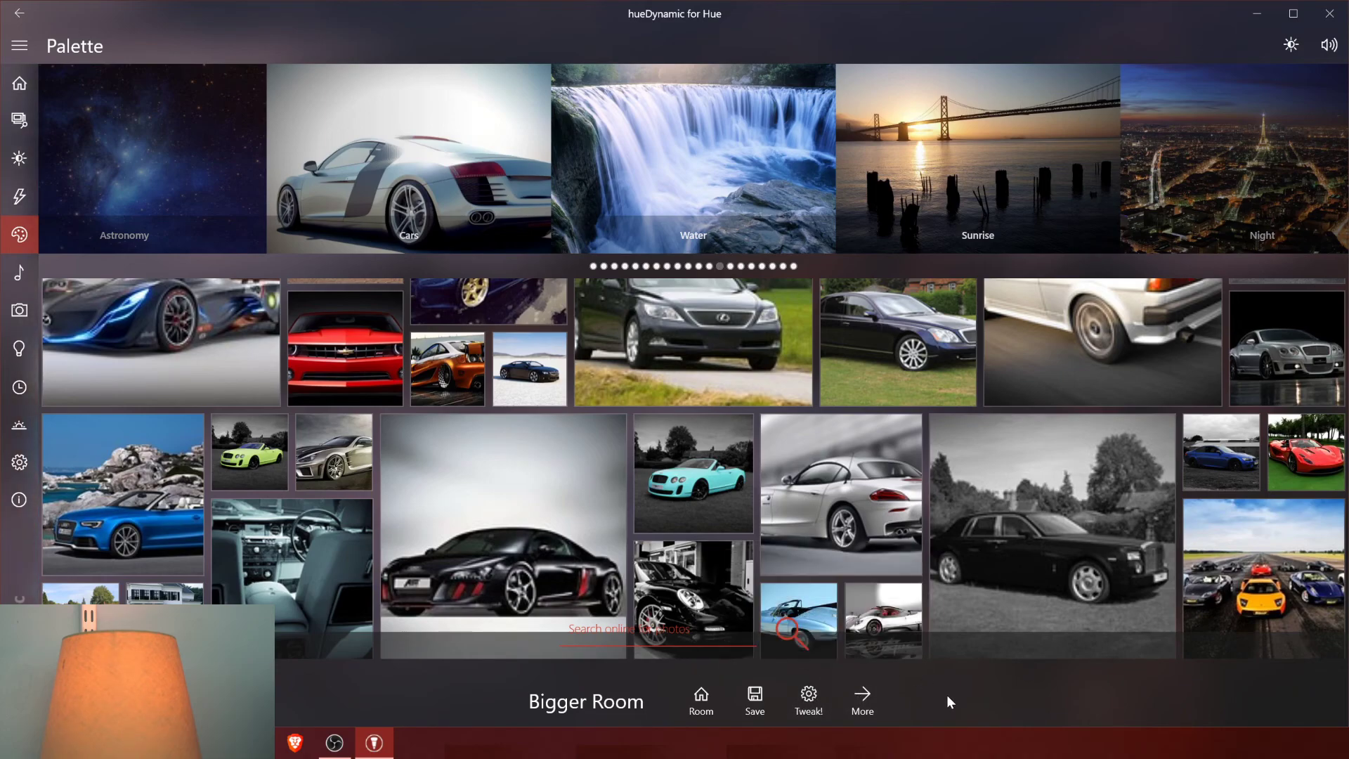
pyautogui.click(861, 715)
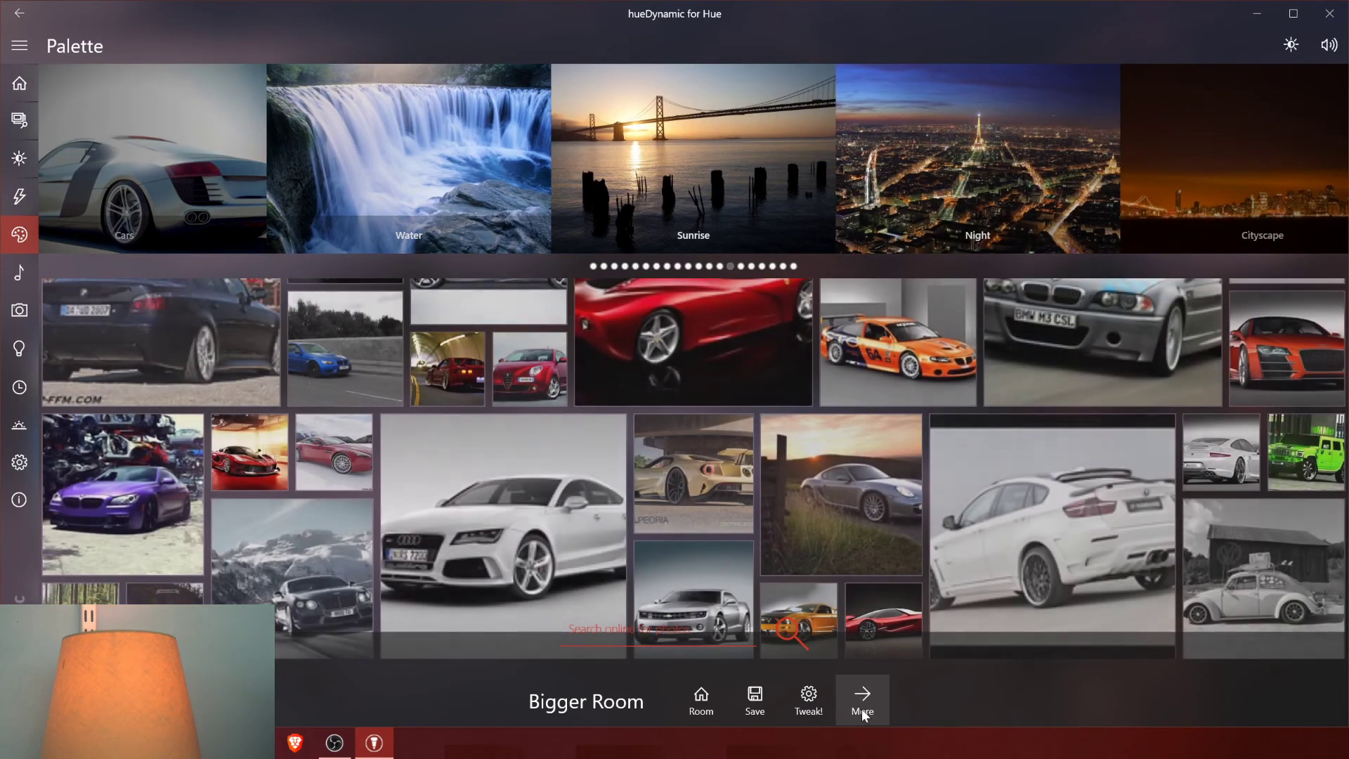
pyautogui.scroll(-3, 728, 520)
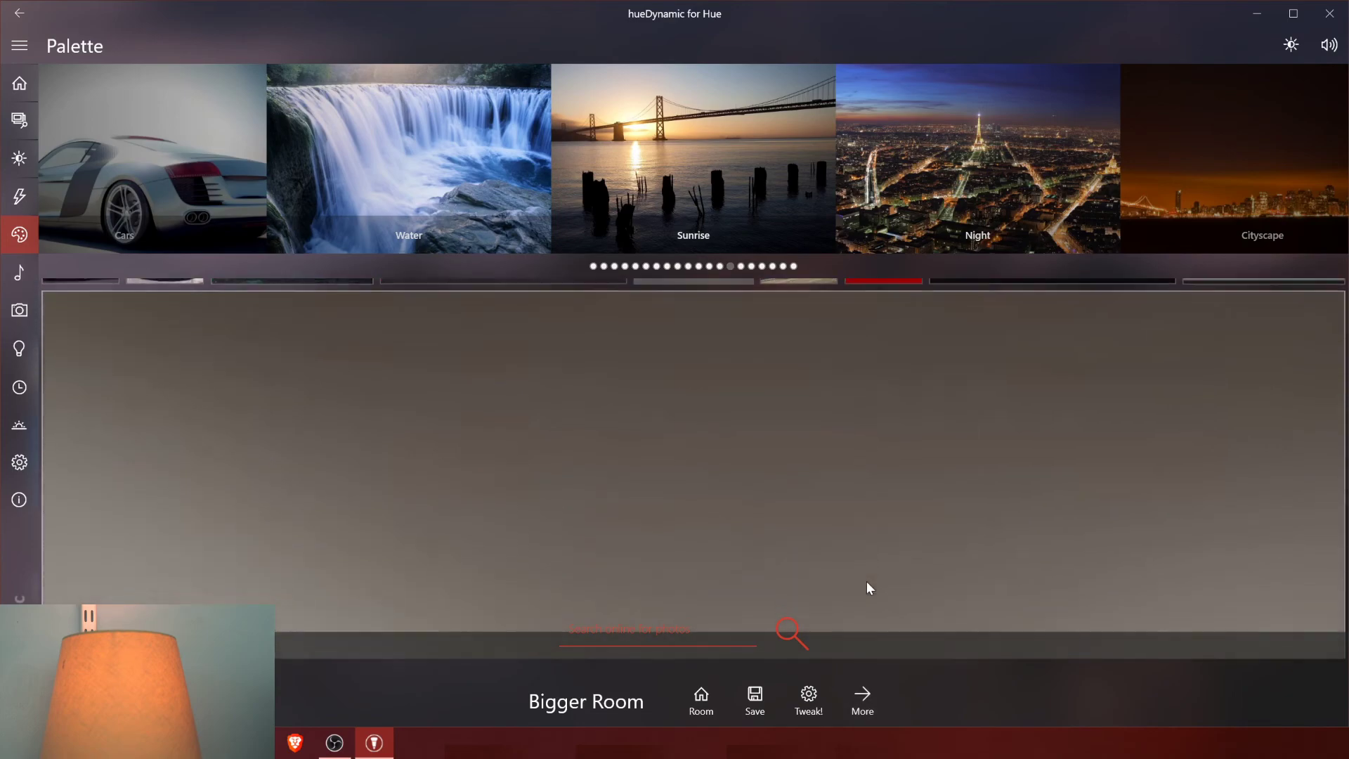
pyautogui.scroll(3, 925, 562)
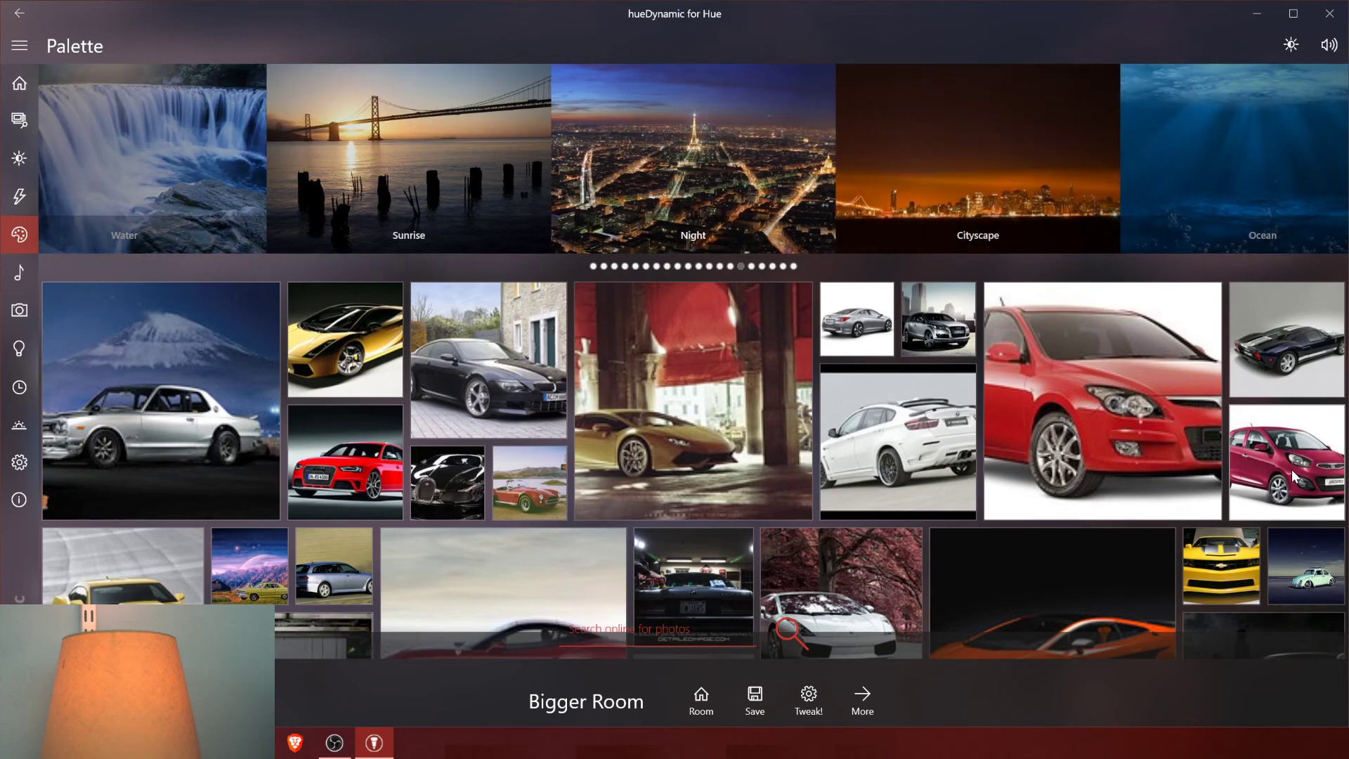
# Step: Open the Disco page, read through its Usage Tips and return to the Peak mode settings
pyautogui.click(20, 276)
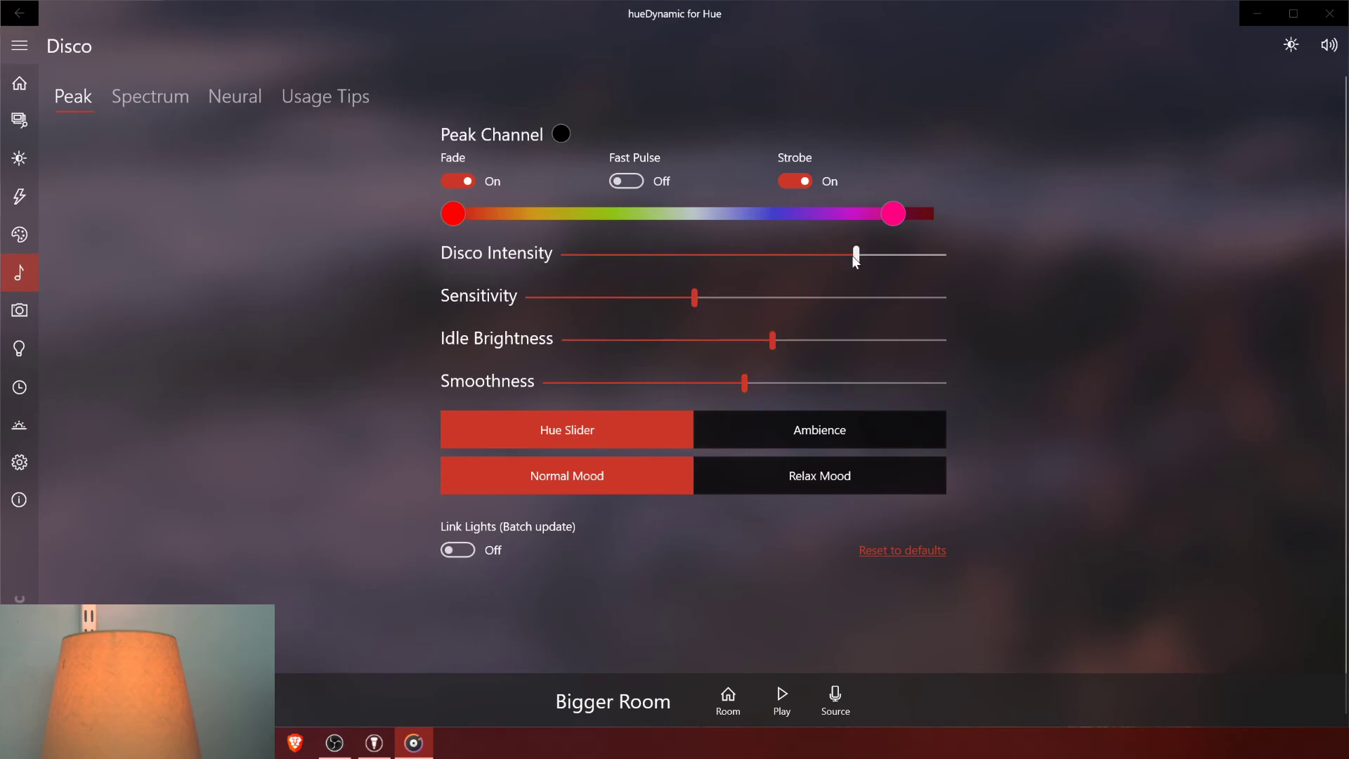
pyautogui.click(312, 111)
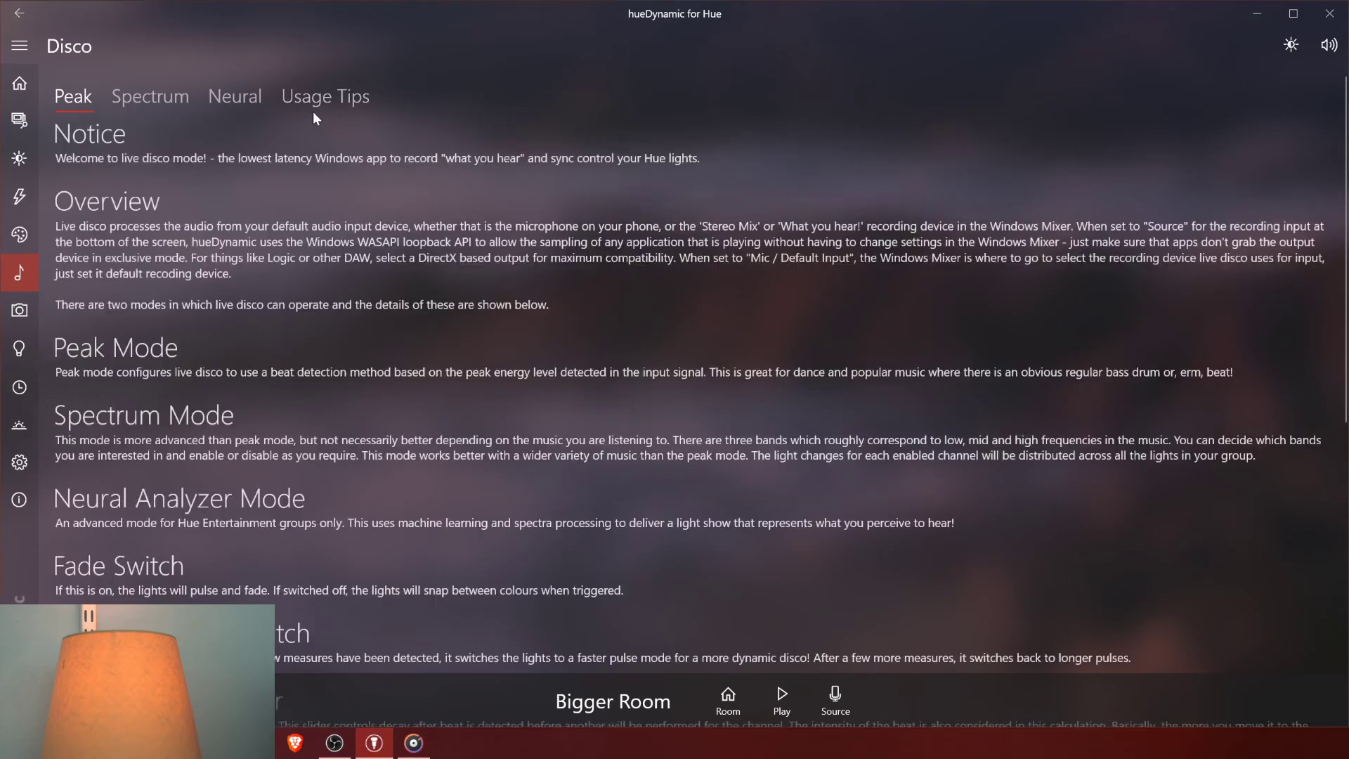
pyautogui.scroll(-8, 408, 371)
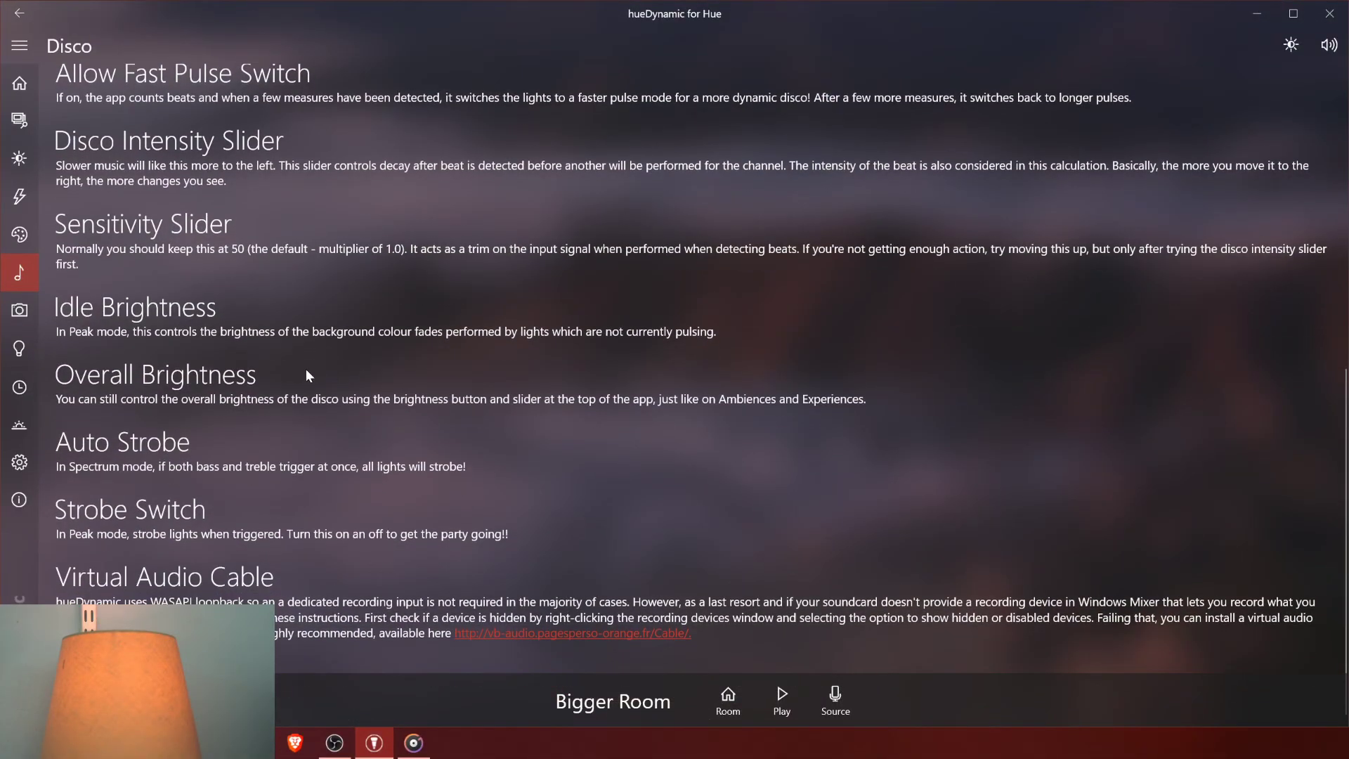
pyautogui.scroll(8, 306, 373)
pyautogui.click(81, 103)
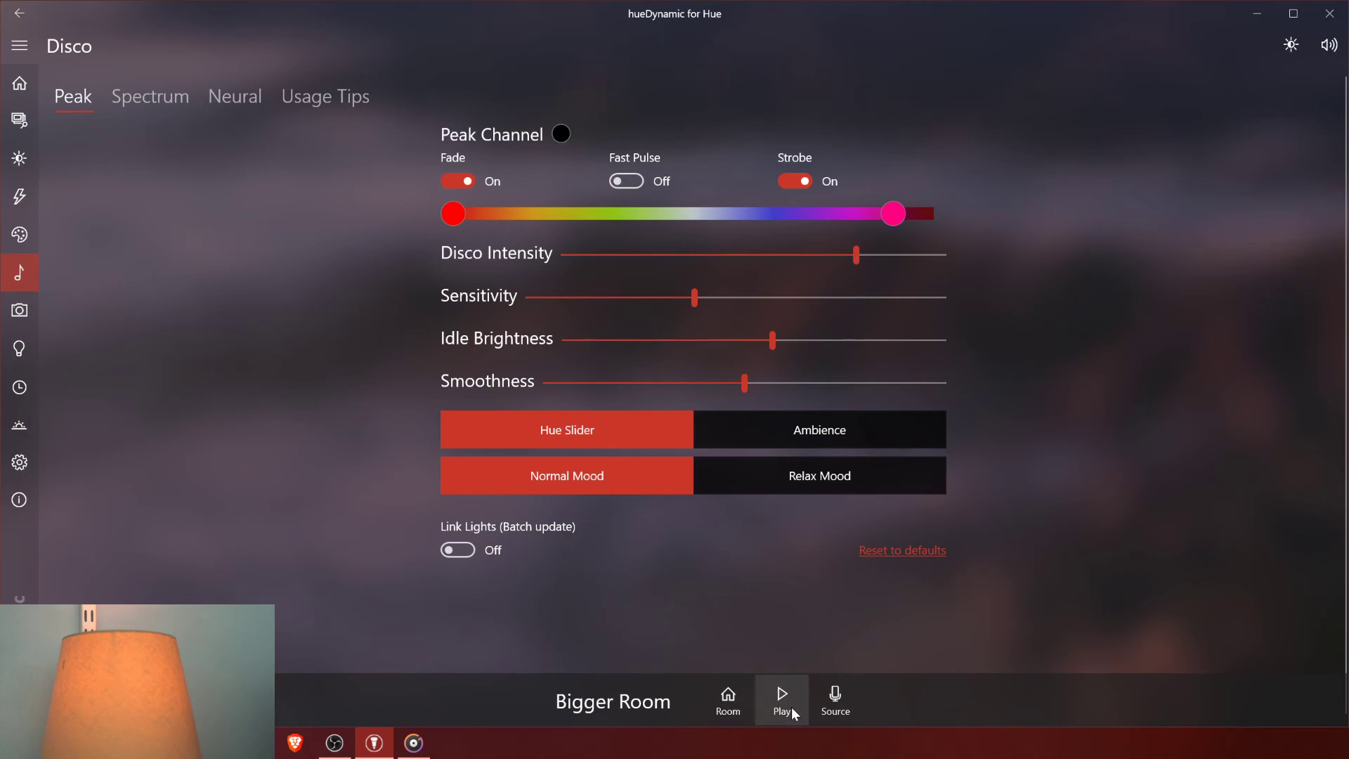
# Step: Run the Peak mode disco in the Bigger Room with music from the music player, and stop it
pyautogui.click(770, 708)
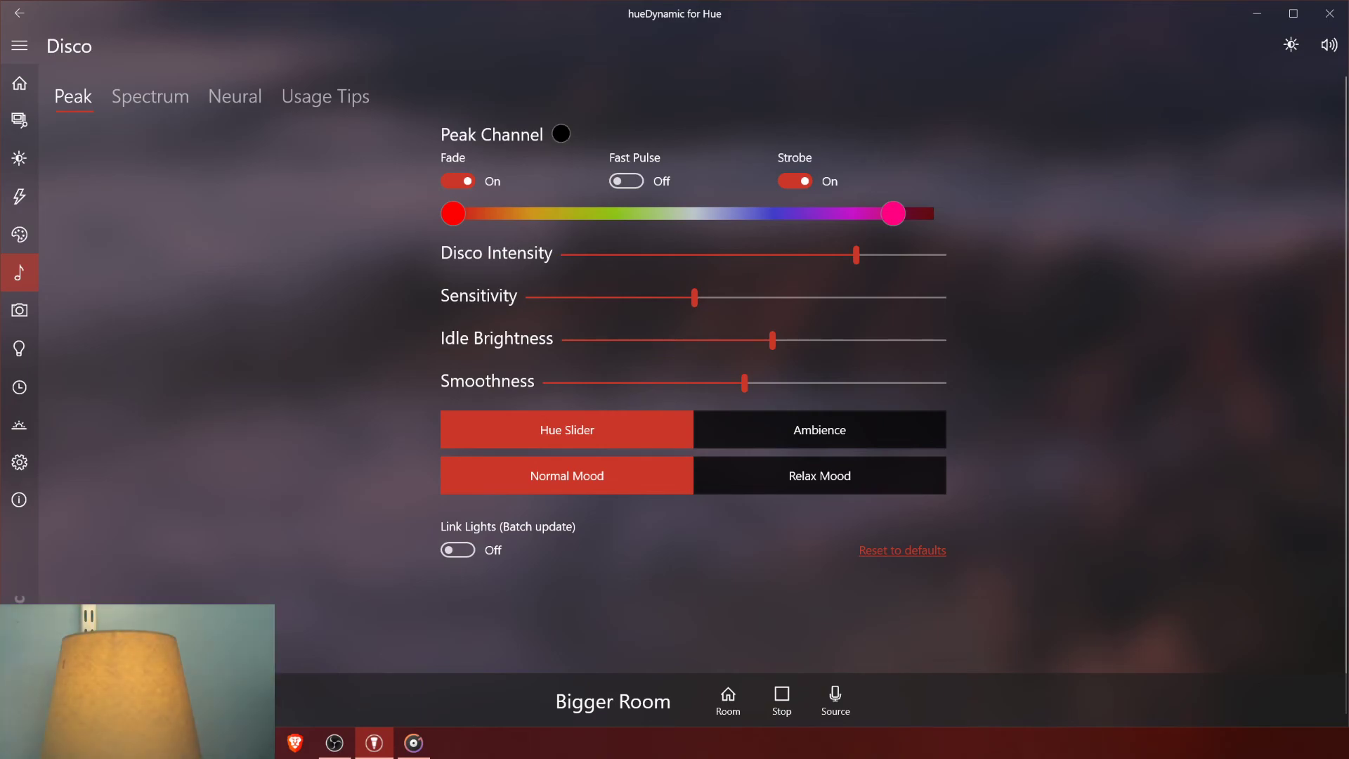
pyautogui.hotkey('alt', 'Tab')
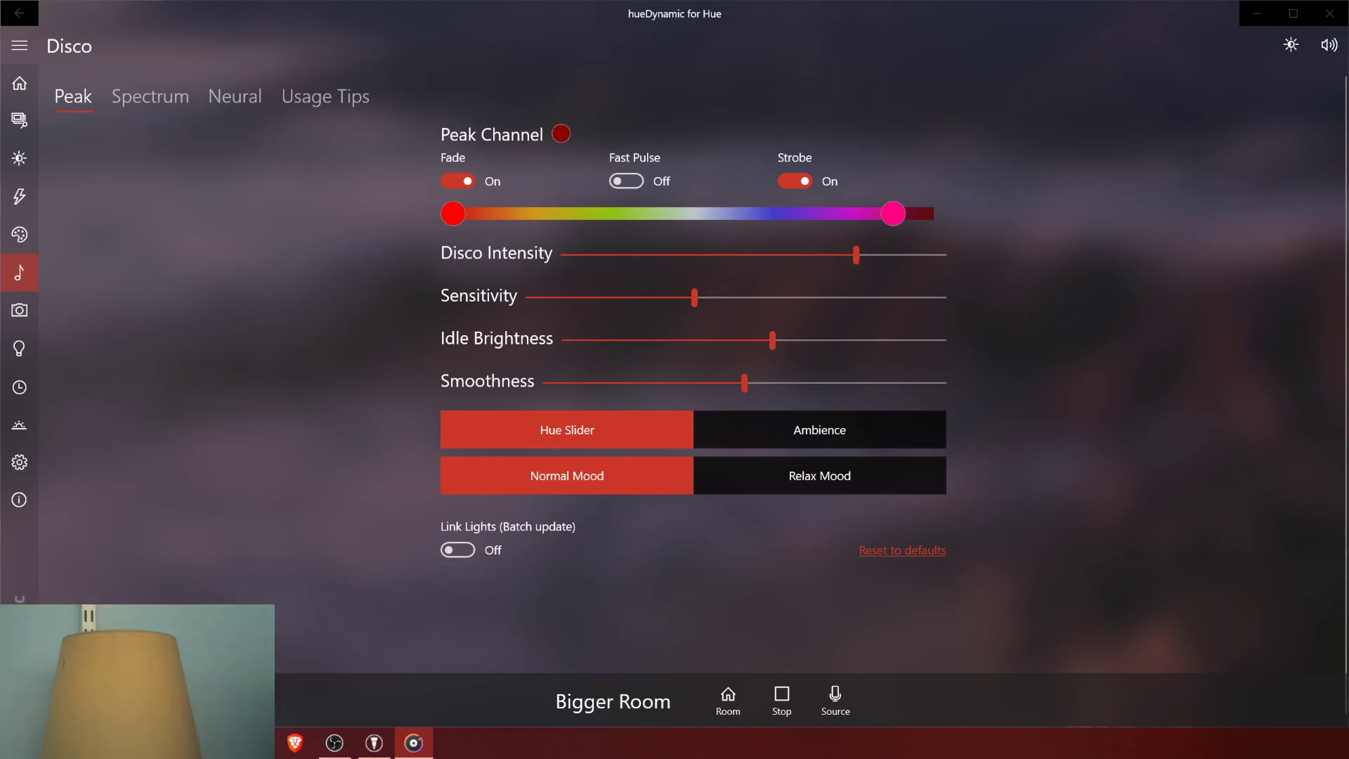
pyautogui.click(779, 714)
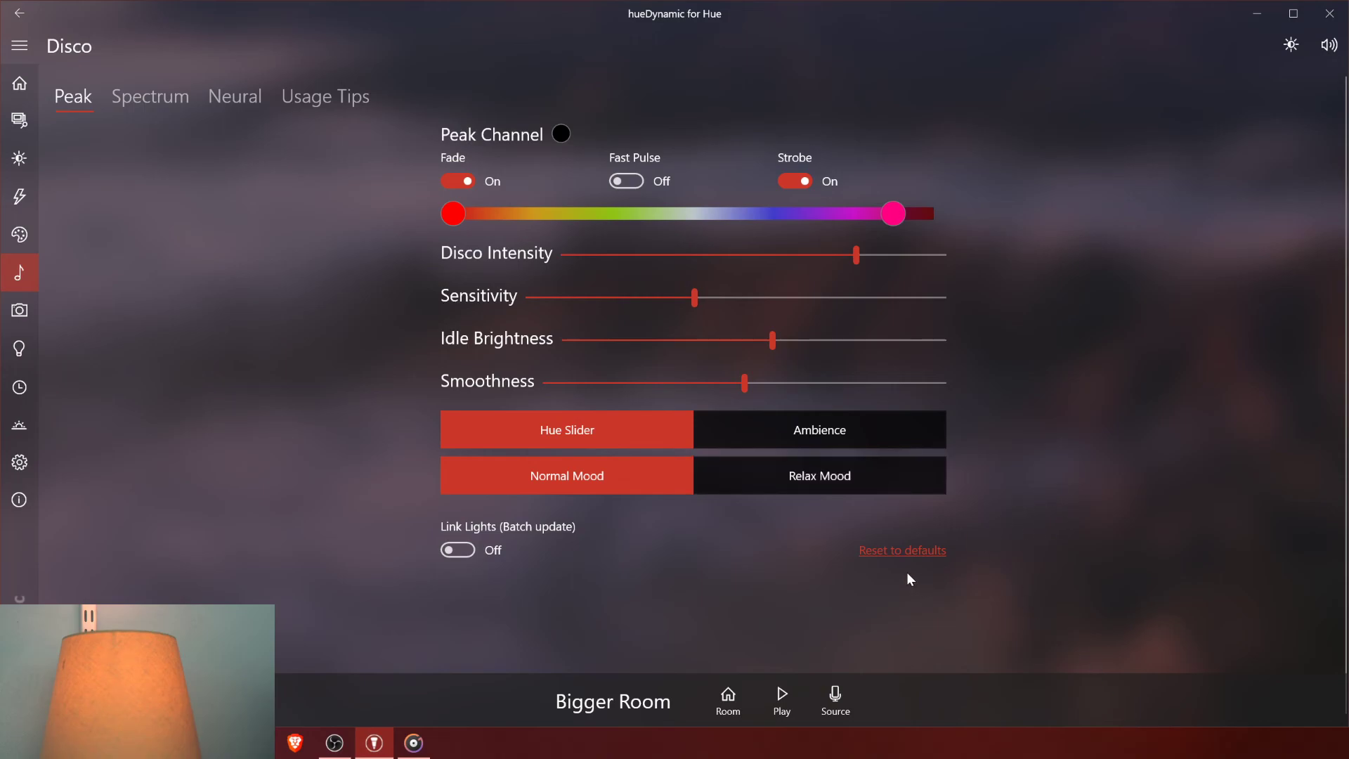
# Step: Open the Spectrum mode settings, allow Auto Strobe and start the disco in the Bigger Room
pyautogui.click(139, 99)
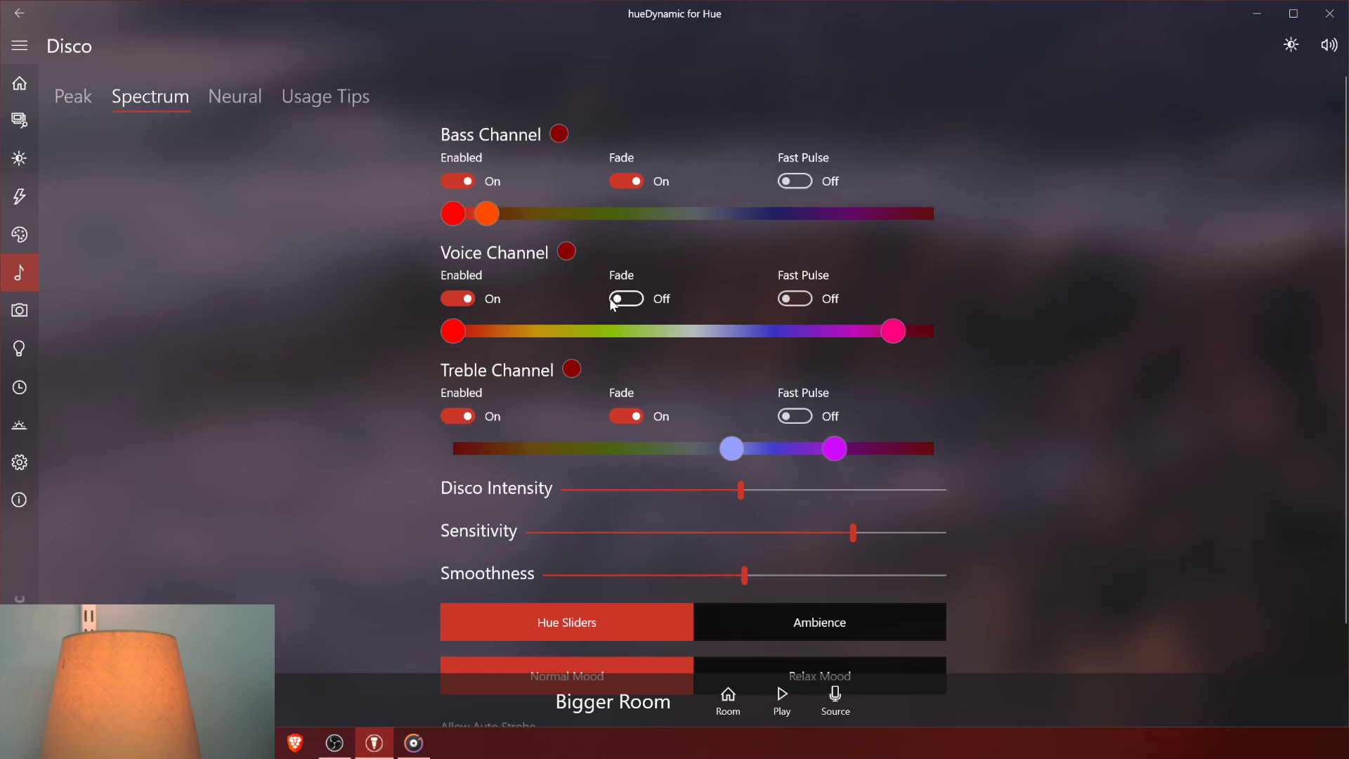
pyautogui.scroll(-3, 396, 496)
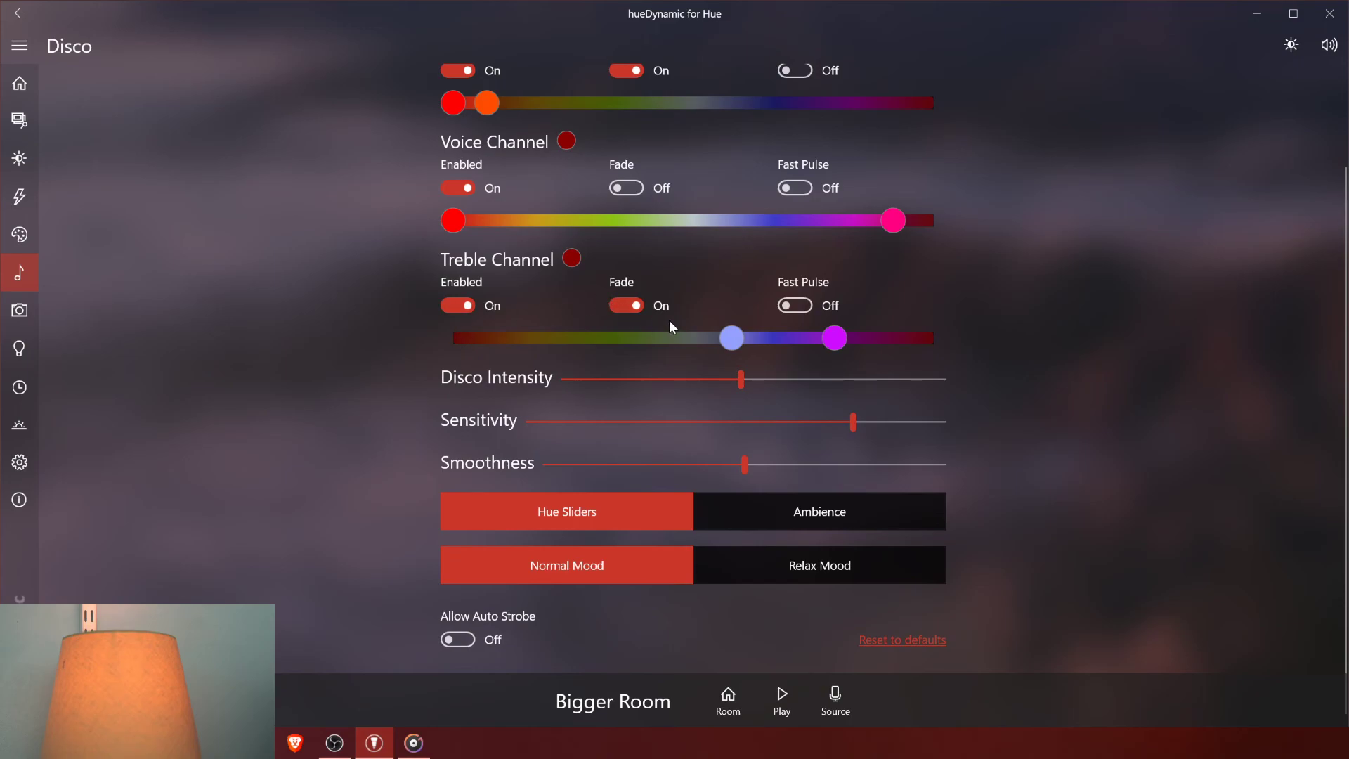
pyautogui.click(450, 639)
pyautogui.click(782, 699)
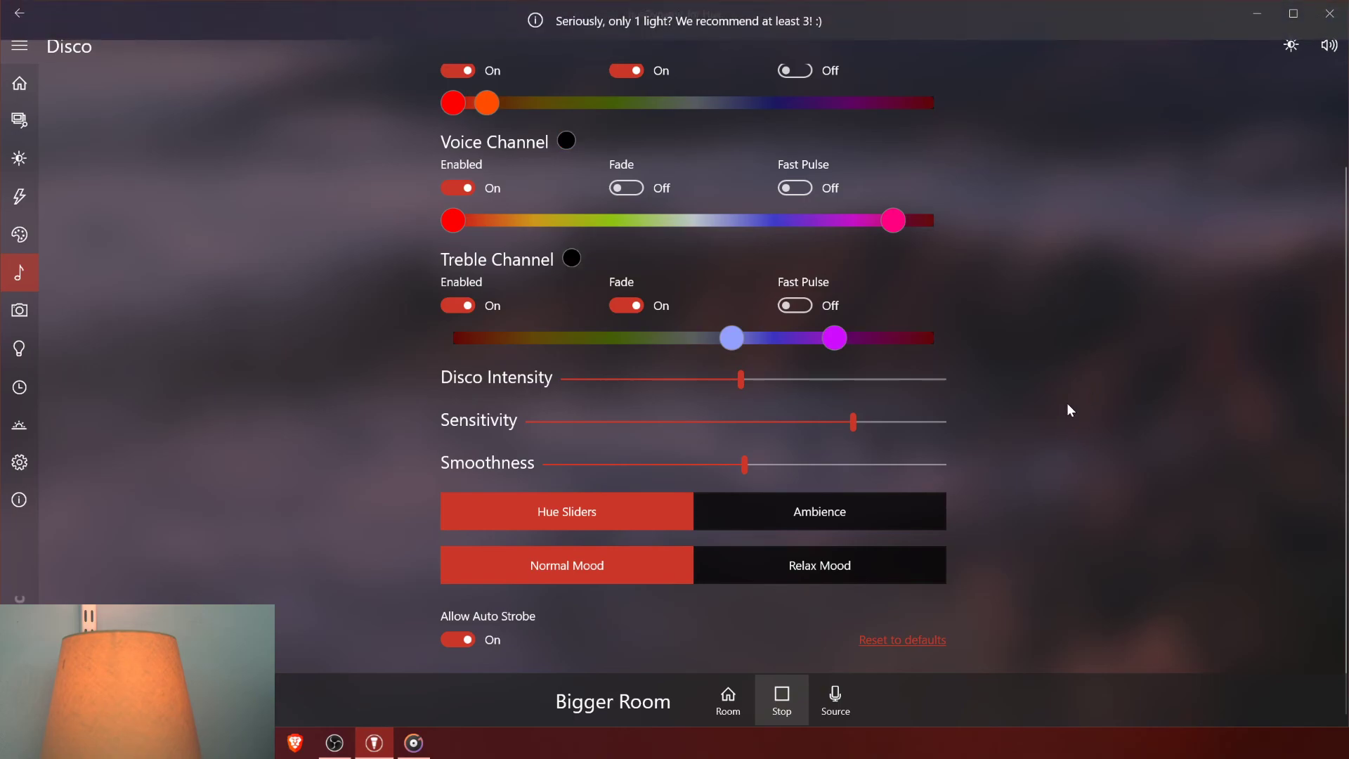
pyautogui.scroll(2, 1054, 387)
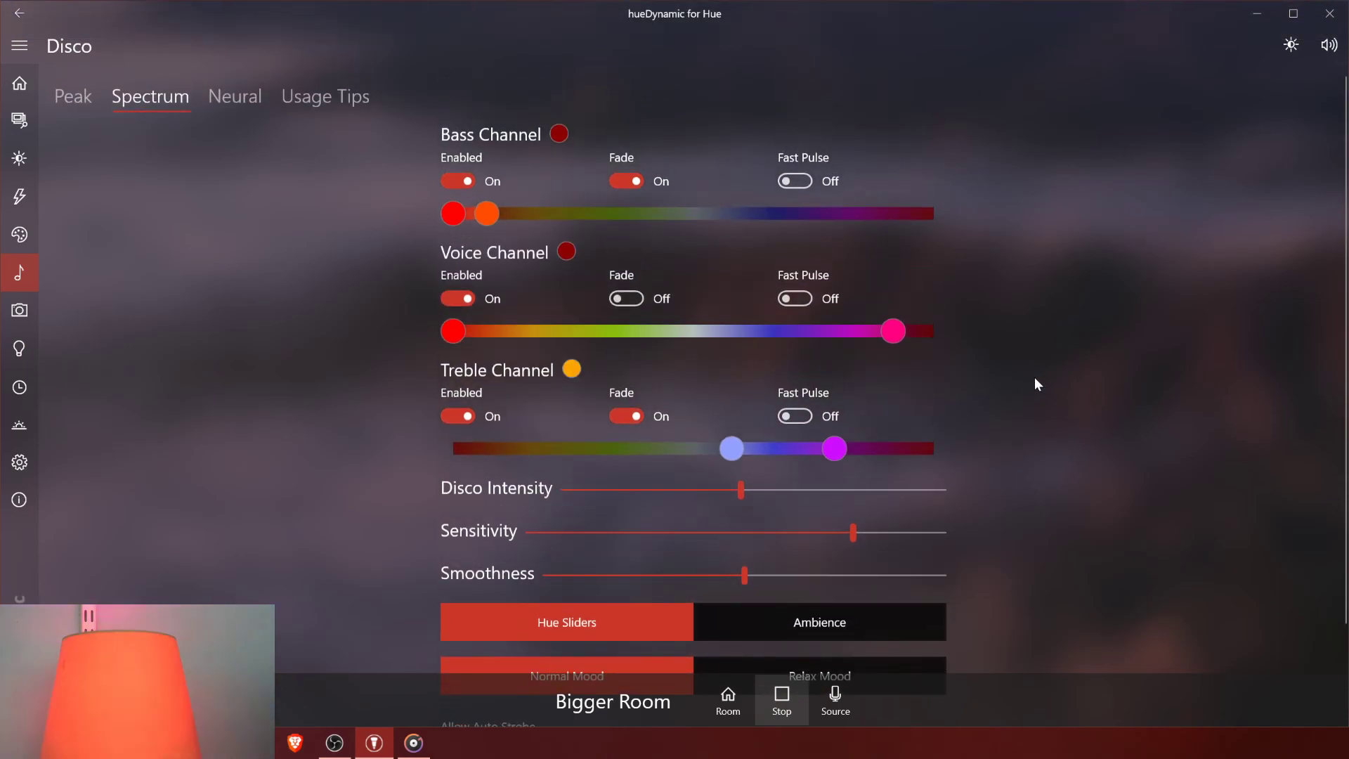
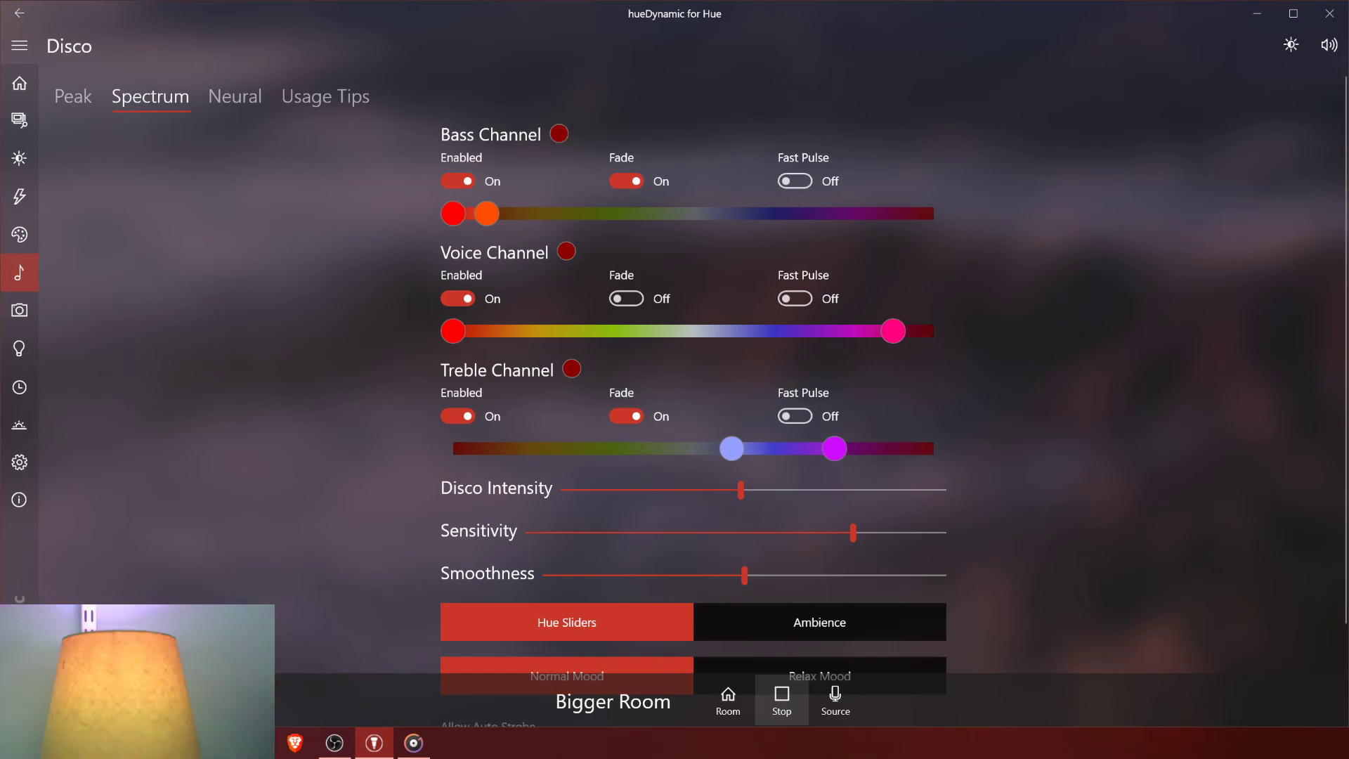
# Step: Switch to the music player and back while the disco runs, and choose Default Input Device as its audio source
pyautogui.hotkey('alt', 'Tab')
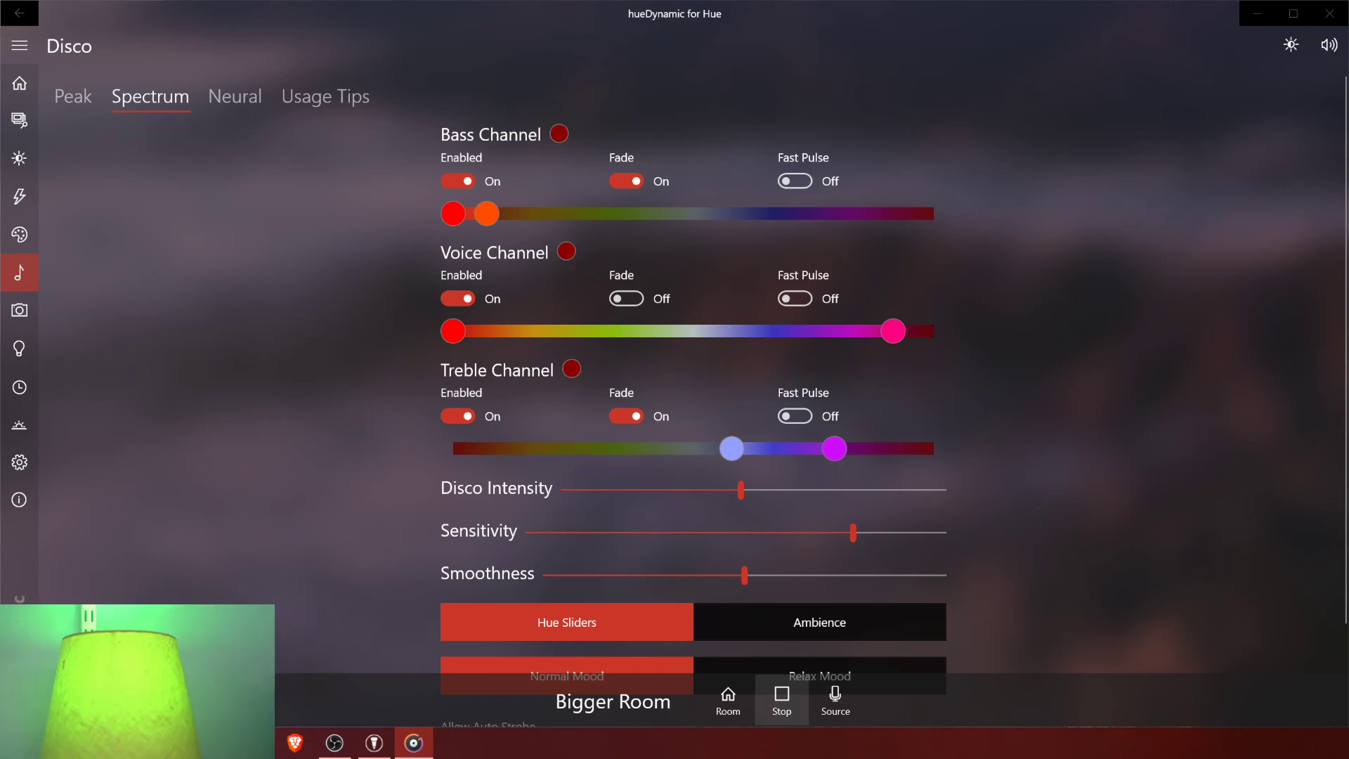
pyautogui.hotkey('alt', 'Tab')
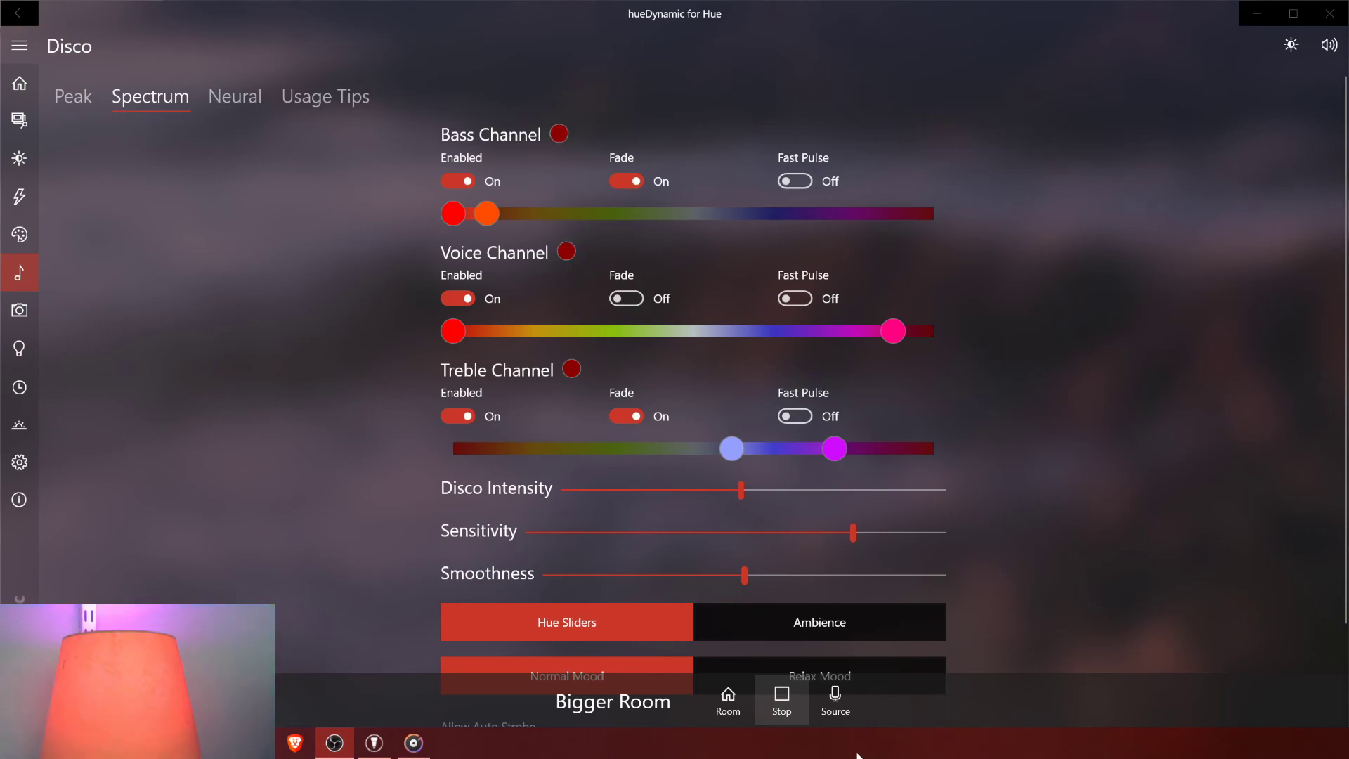
pyautogui.click(836, 699)
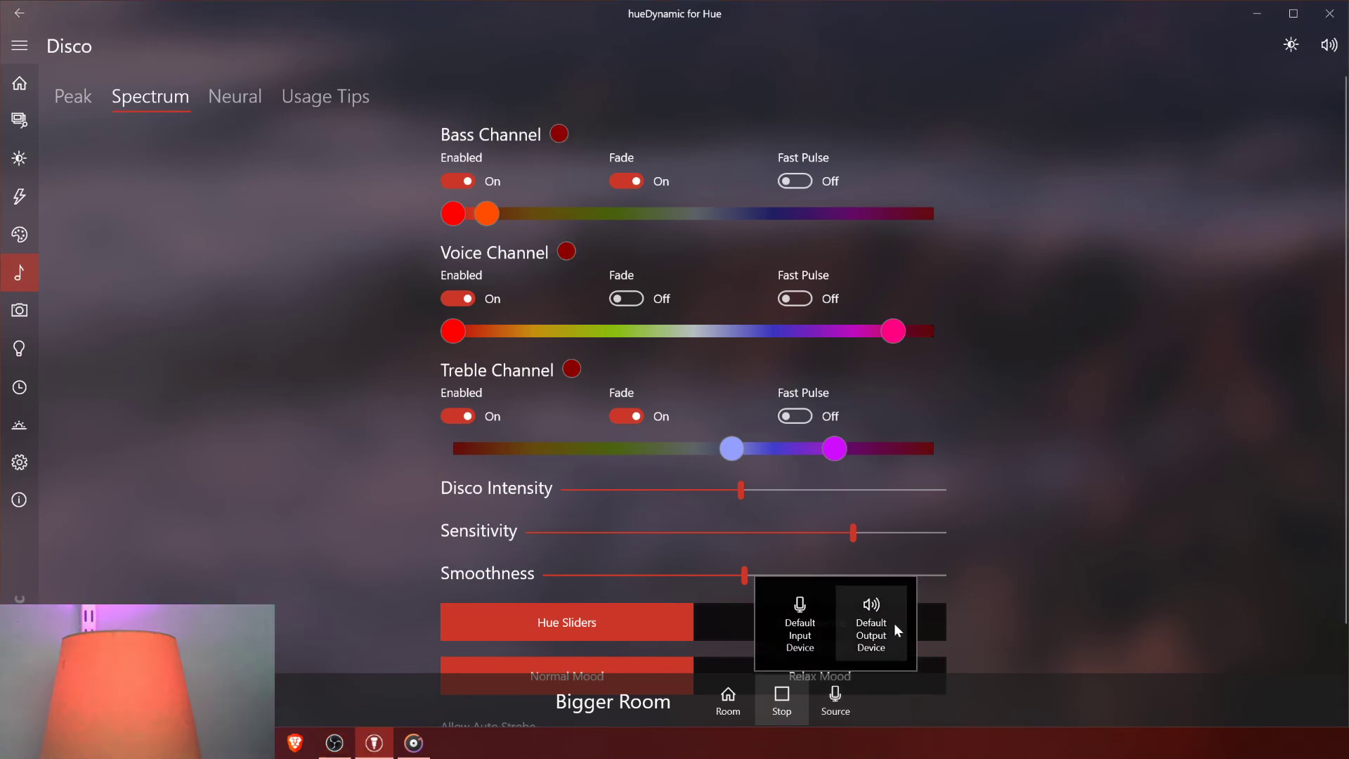
pyautogui.click(810, 633)
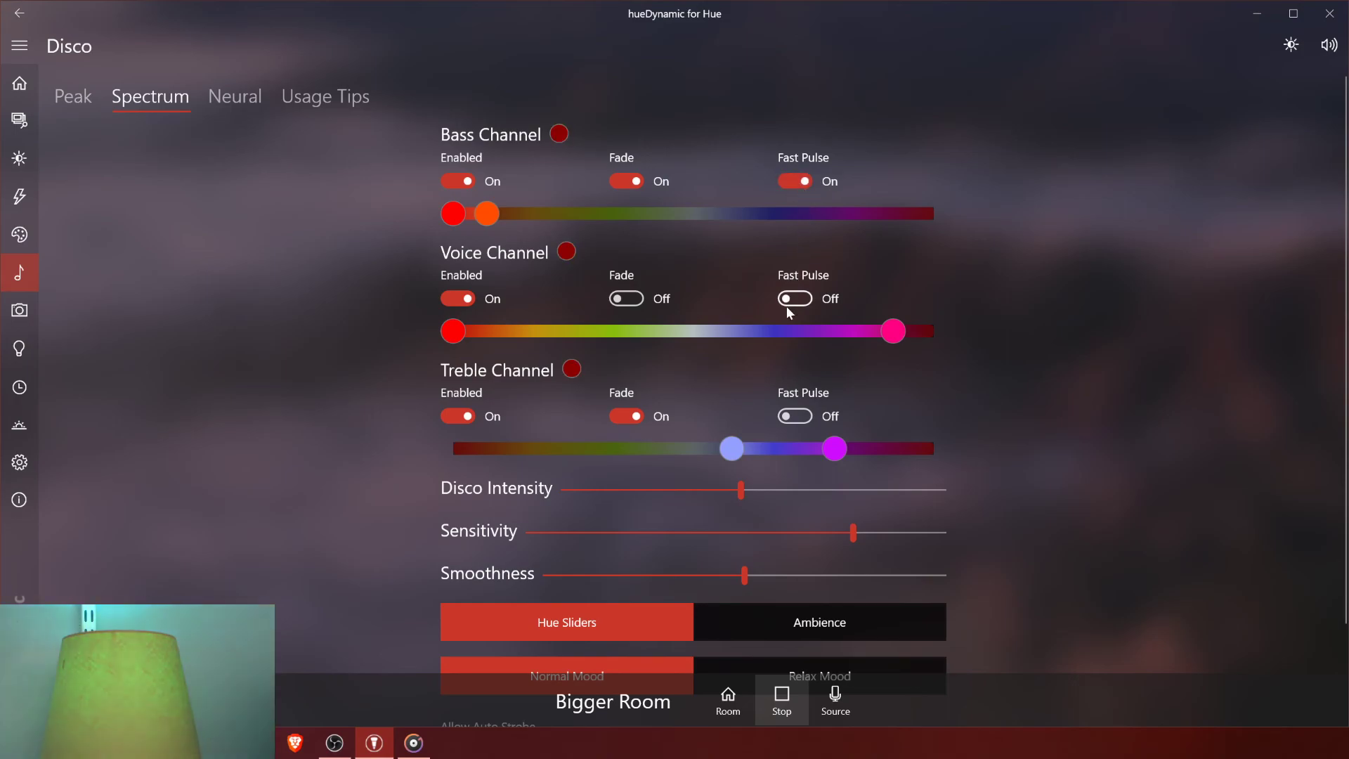
# Step: Turn on Fast Pulse for the Bass, Voice and Treble channels, raise Disco Intensity to about three quarters, and restart the disco
pyautogui.click(795, 416)
pyautogui.scroll(-3, 1012, 450)
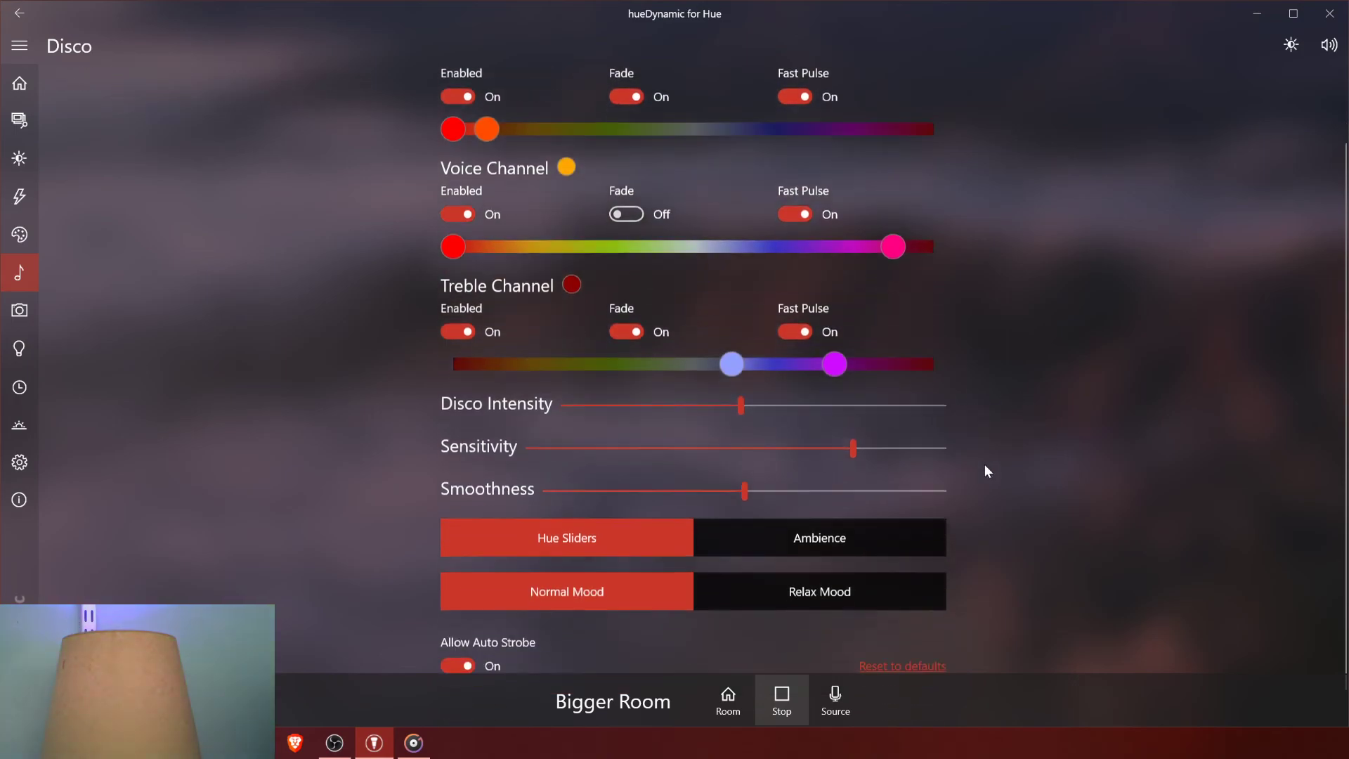
pyautogui.moveTo(739, 392); pyautogui.dragTo(840, 406)
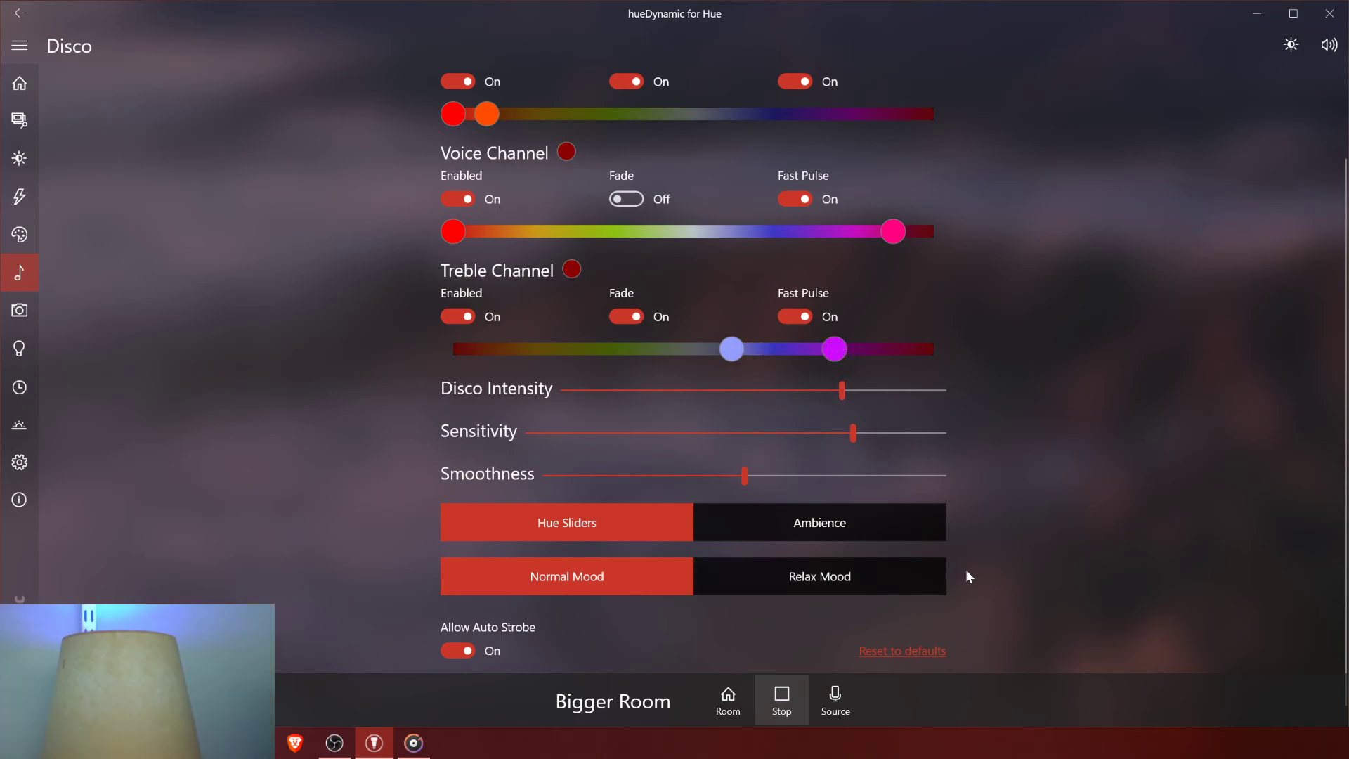
pyautogui.click(782, 697)
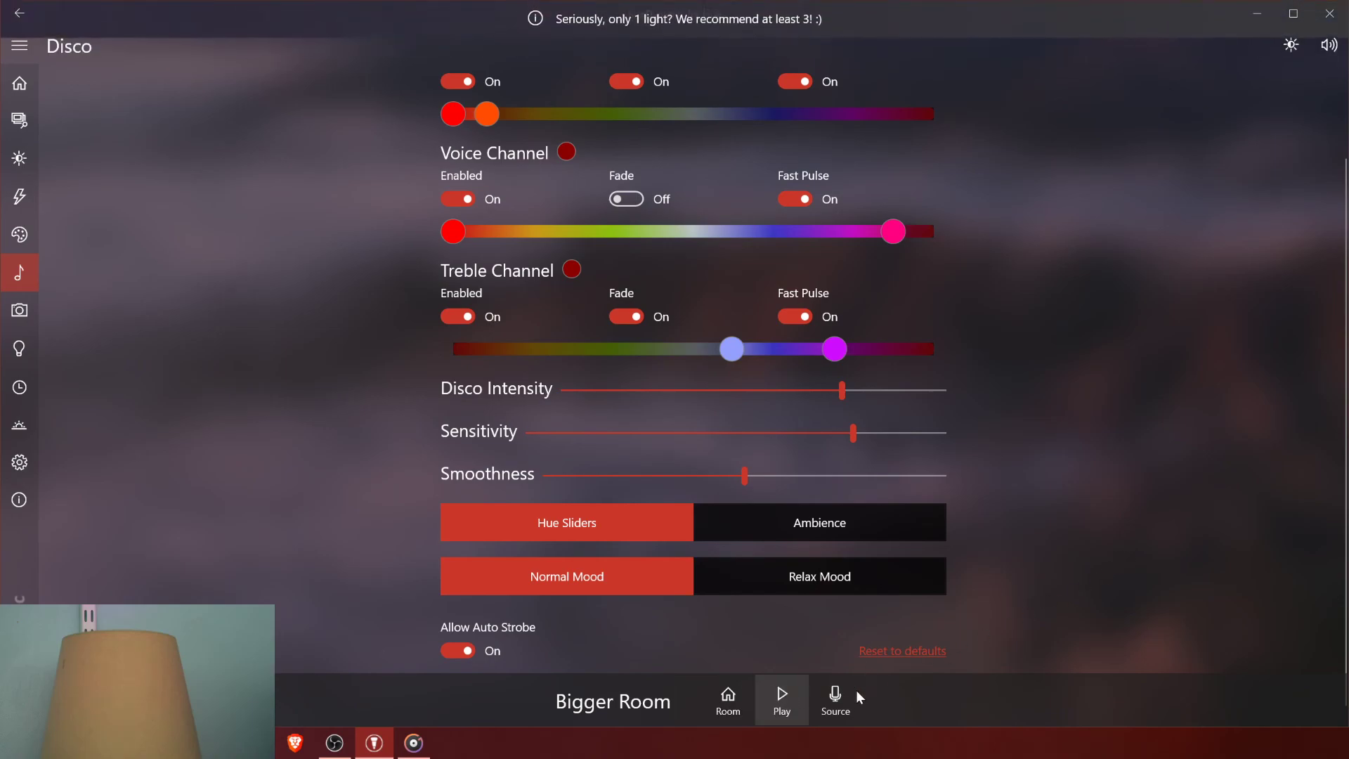
pyautogui.click(782, 699)
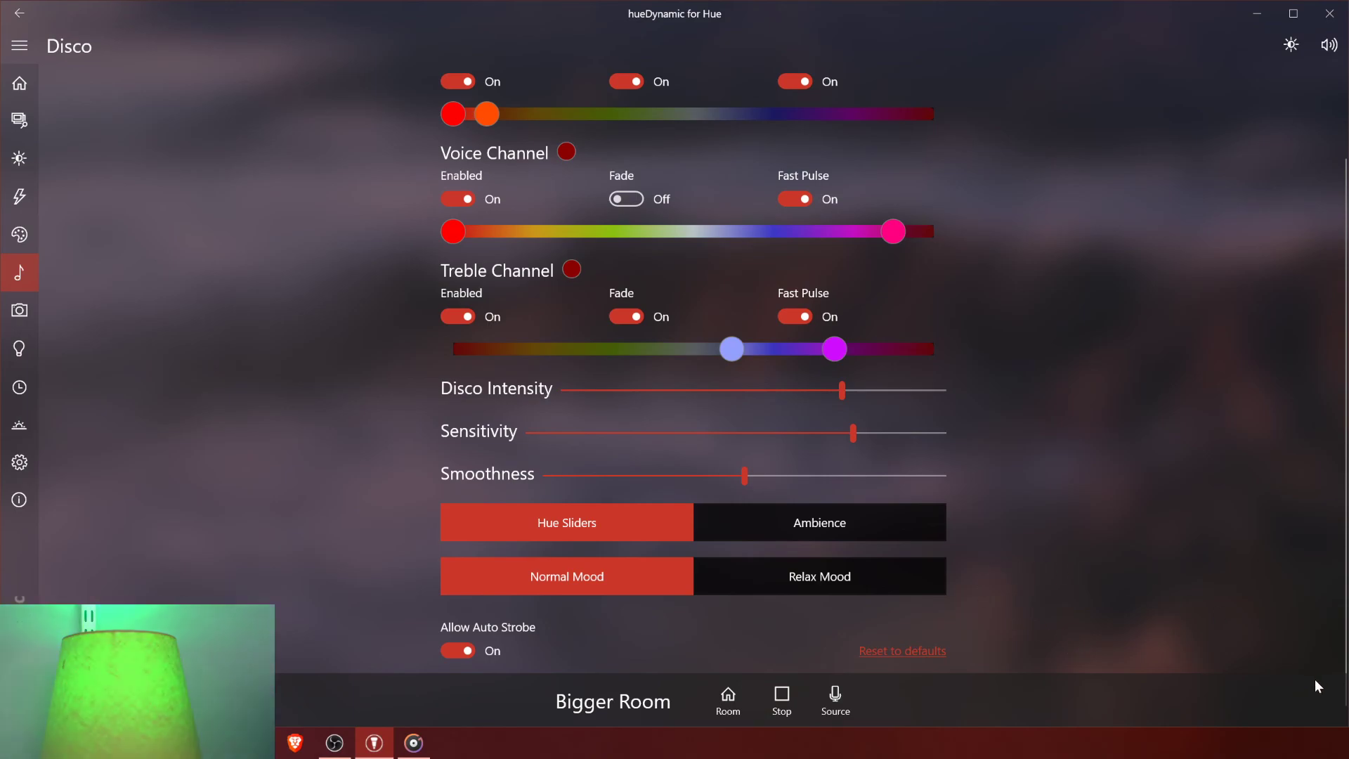
# Step: Lower the system volume and stop the Spectrum disco in the Bigger Room
pyautogui.click(334, 743)
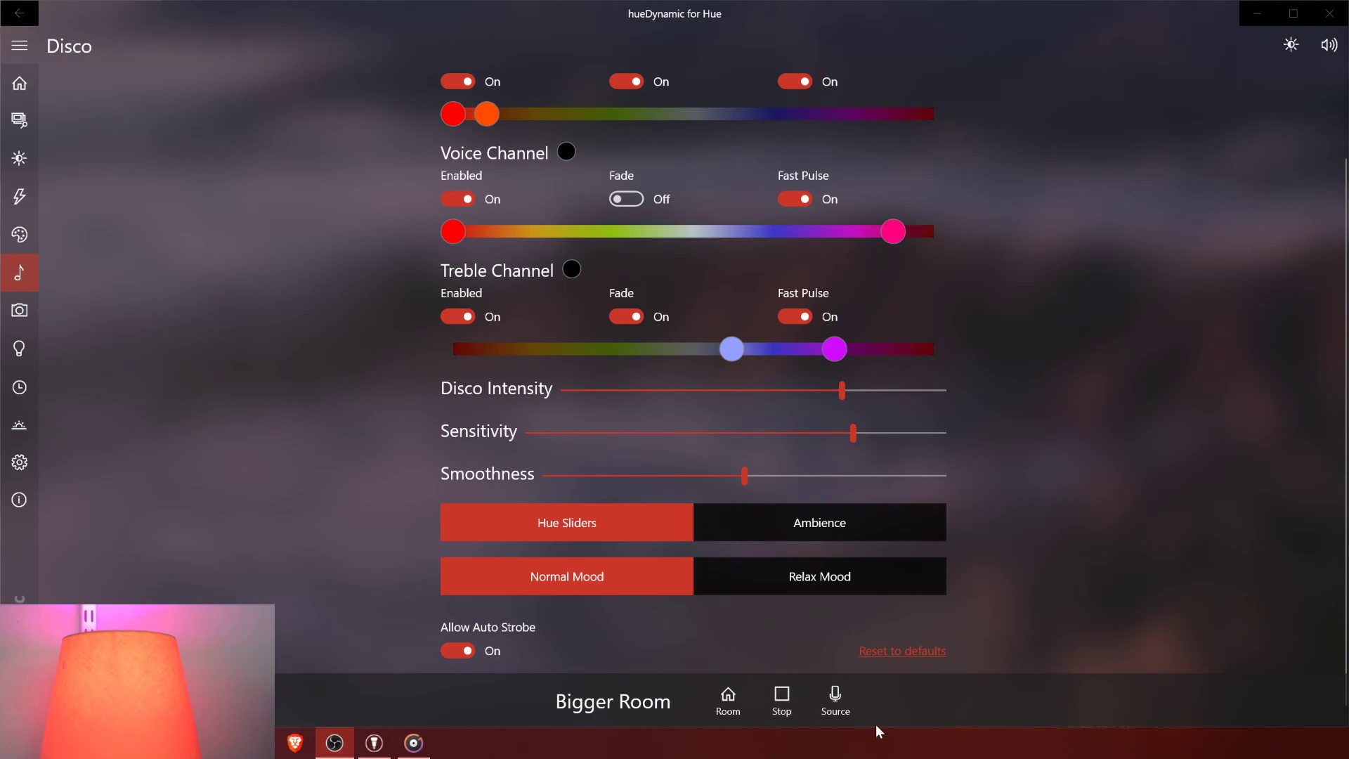
pyautogui.press('XF86AudioLowerVolume')
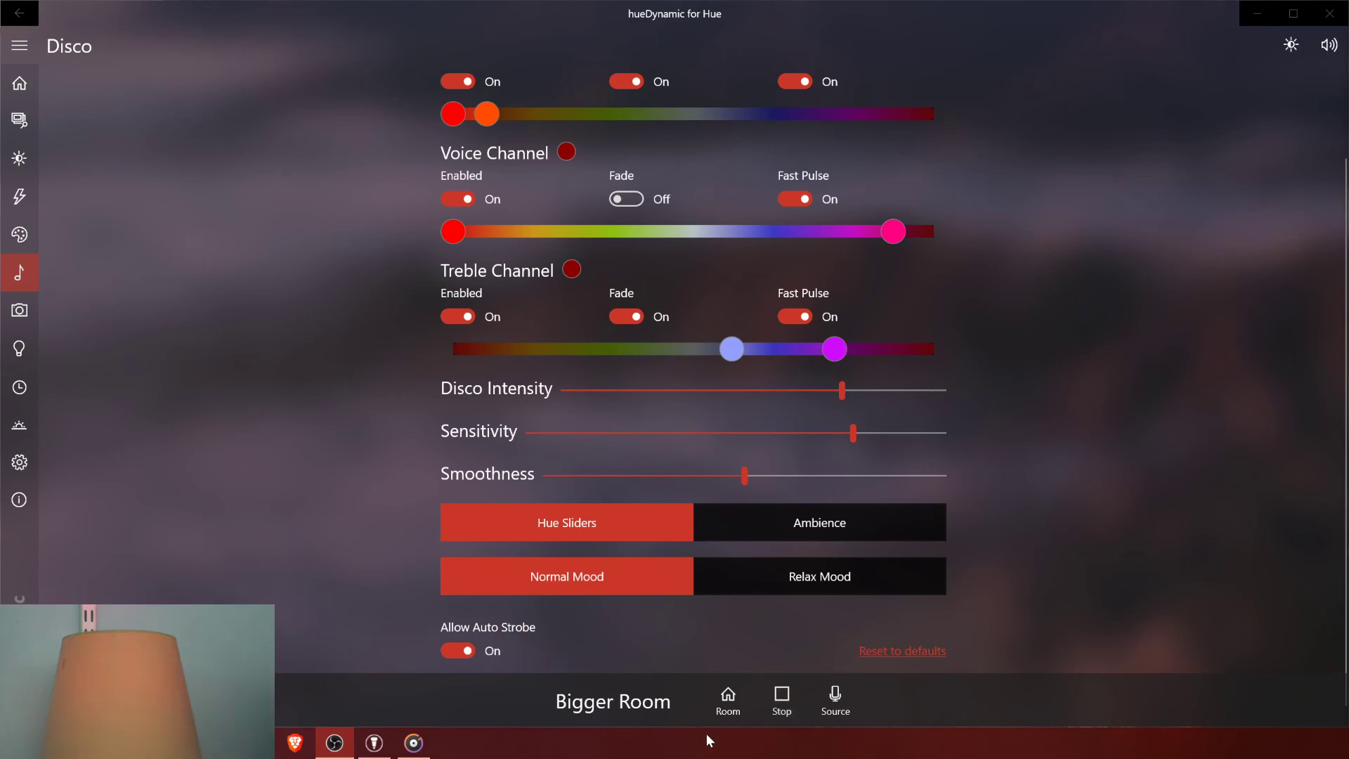
pyautogui.click(777, 704)
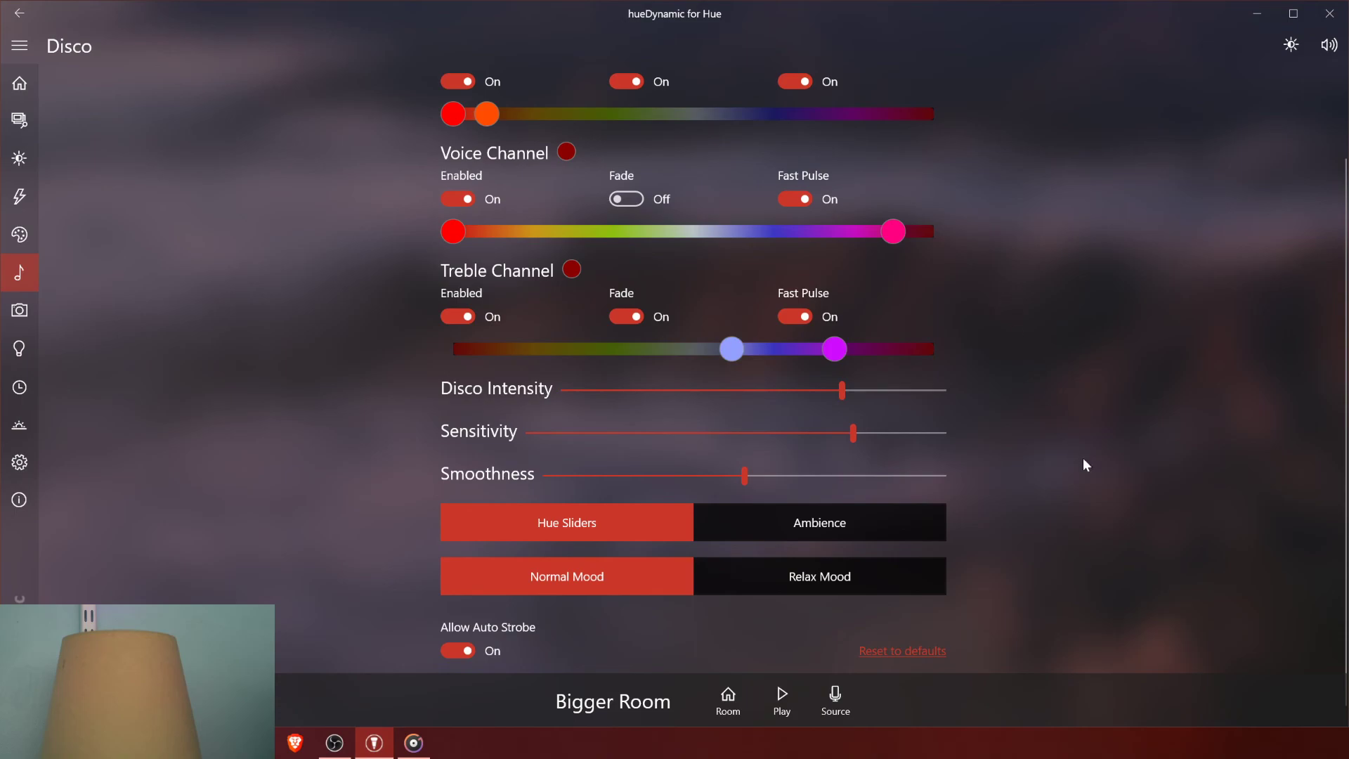
# Step: Open the Camera mode and try to access its capture area for the Bigger Room
pyautogui.click(35, 311)
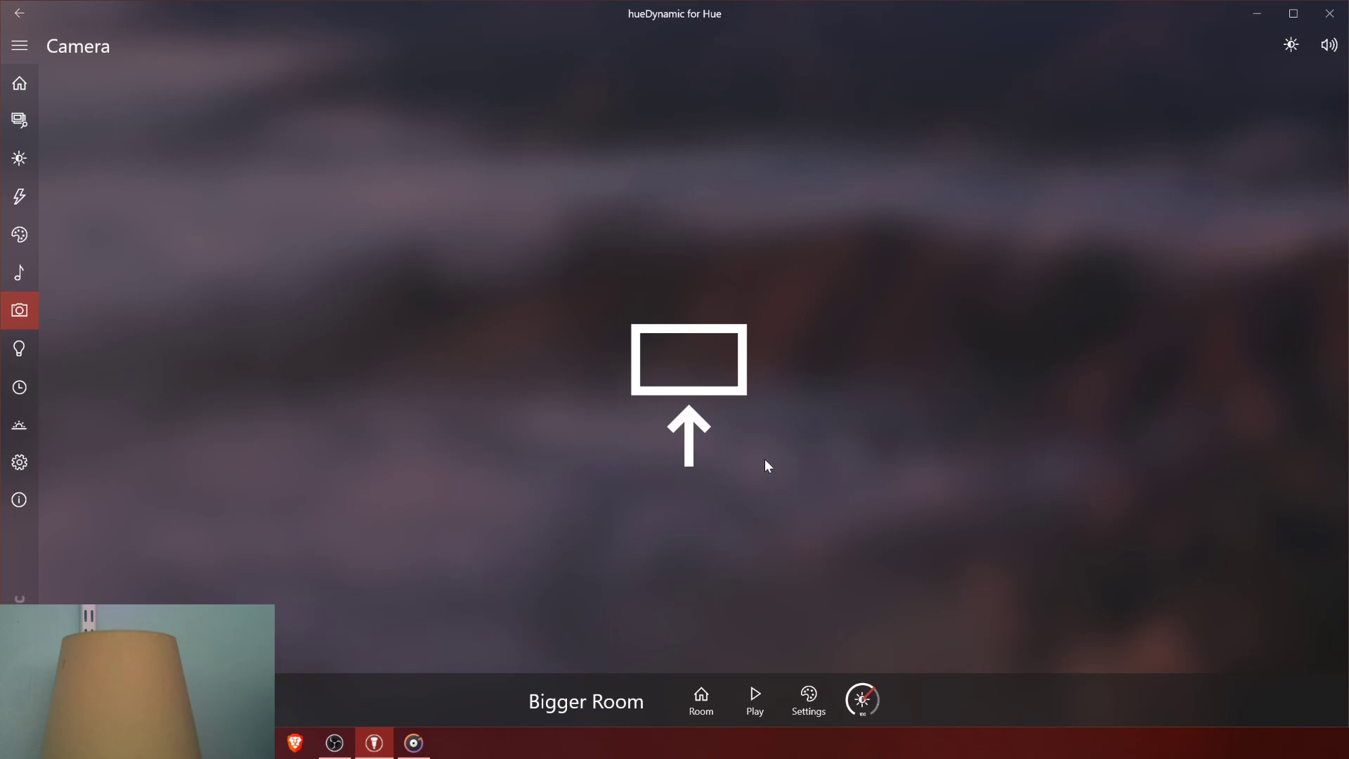
pyautogui.click(641, 382)
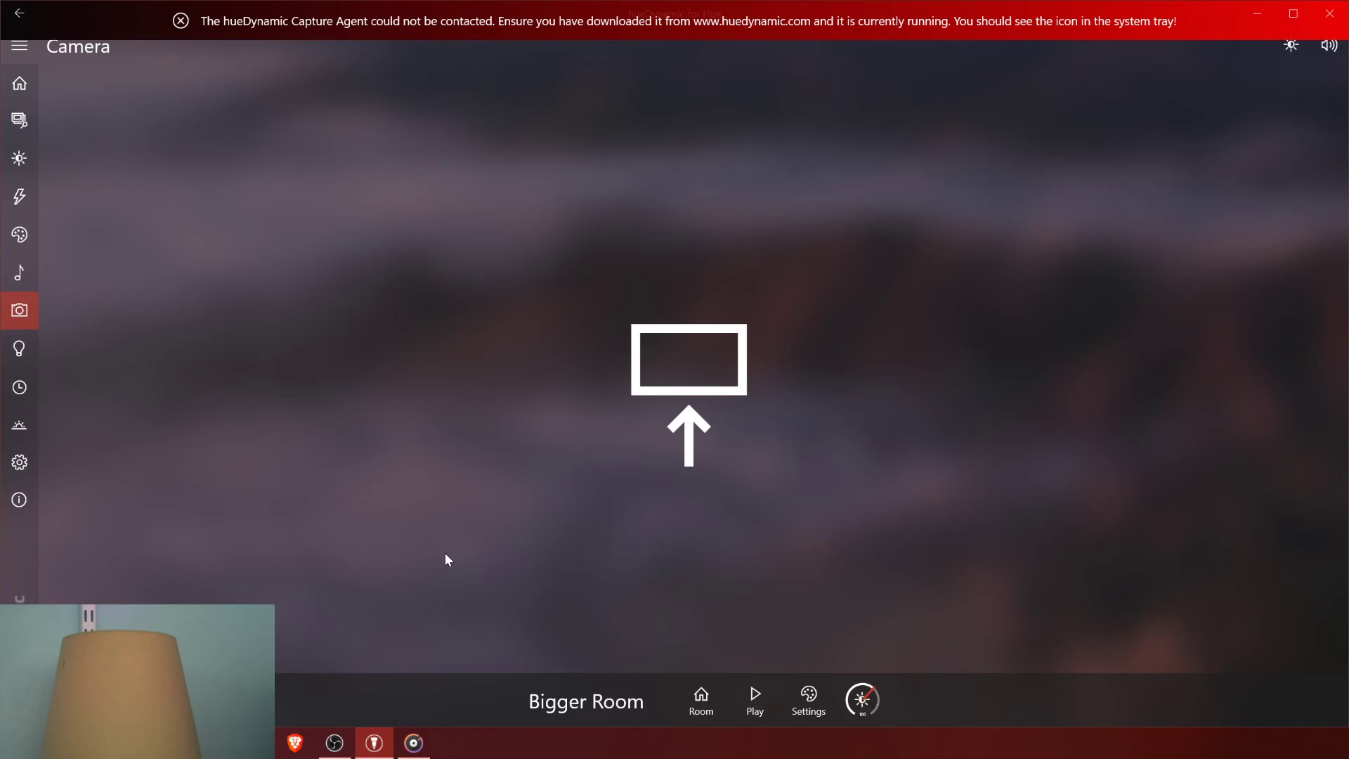
# Step: Open the Hue System overview, select the Bigger Room light and view its rename and delete options
pyautogui.click(28, 348)
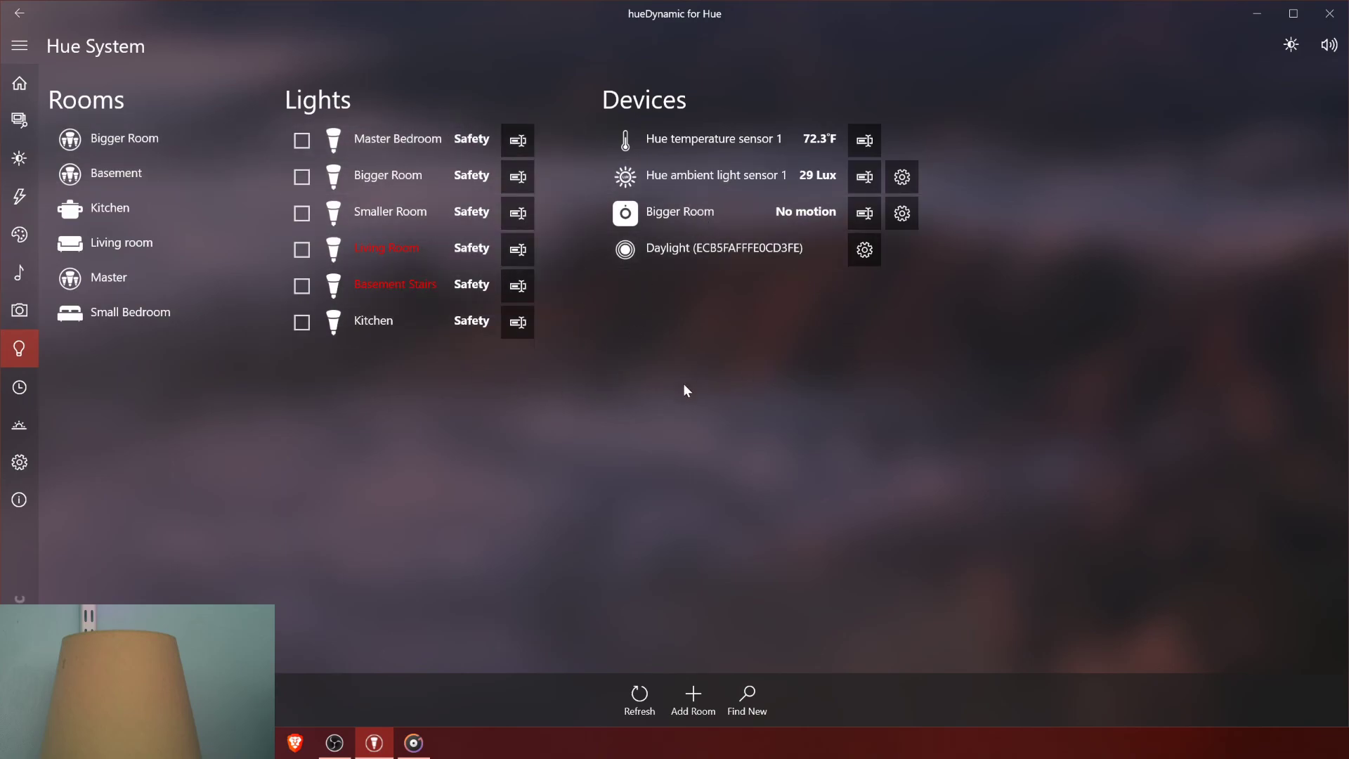
pyautogui.click(300, 179)
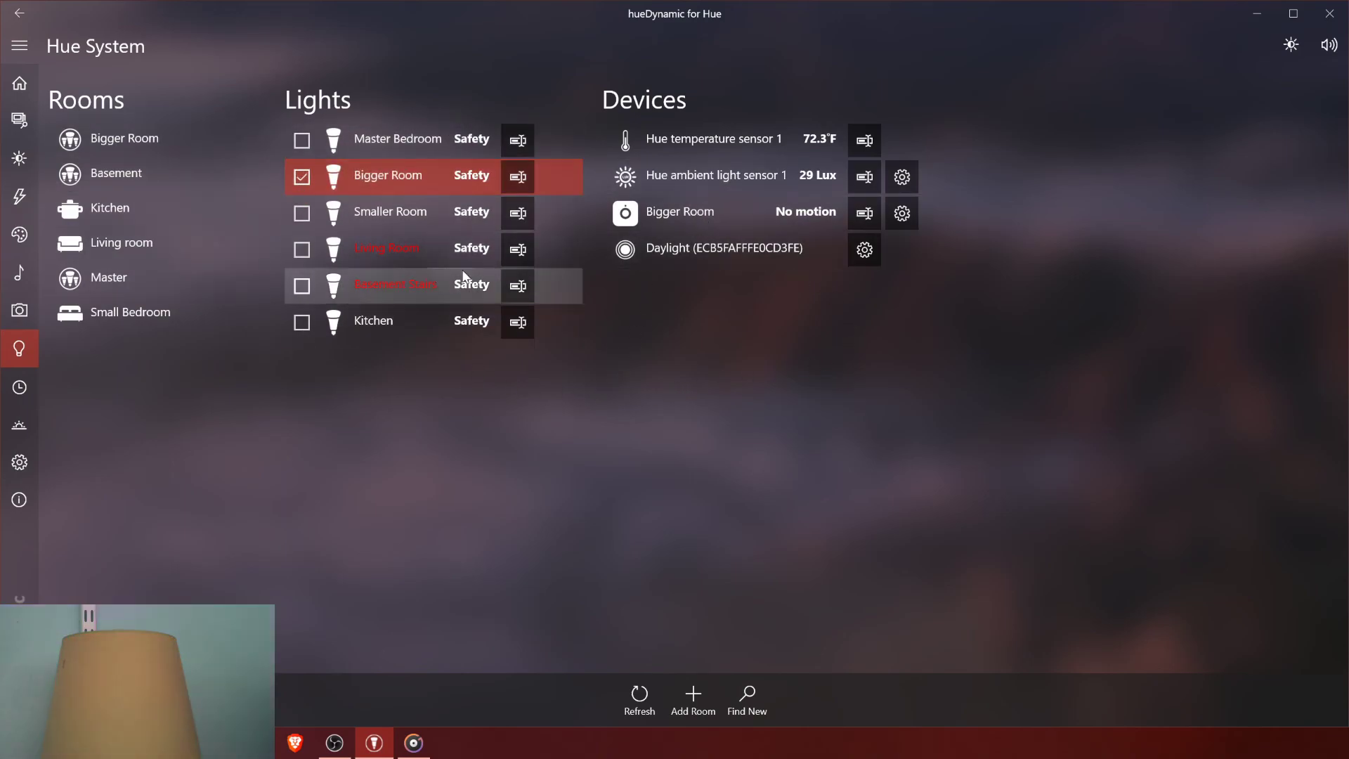
pyautogui.click(300, 180)
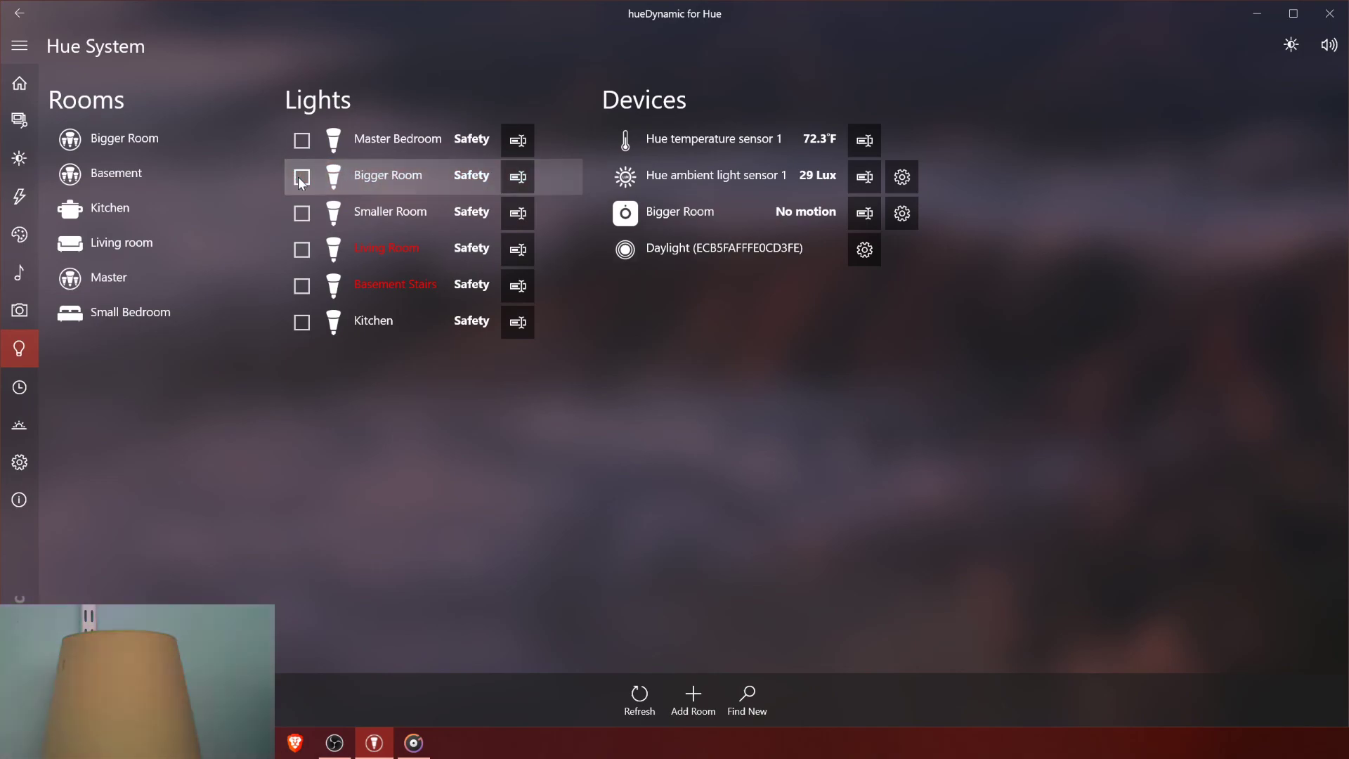
pyautogui.click(302, 181)
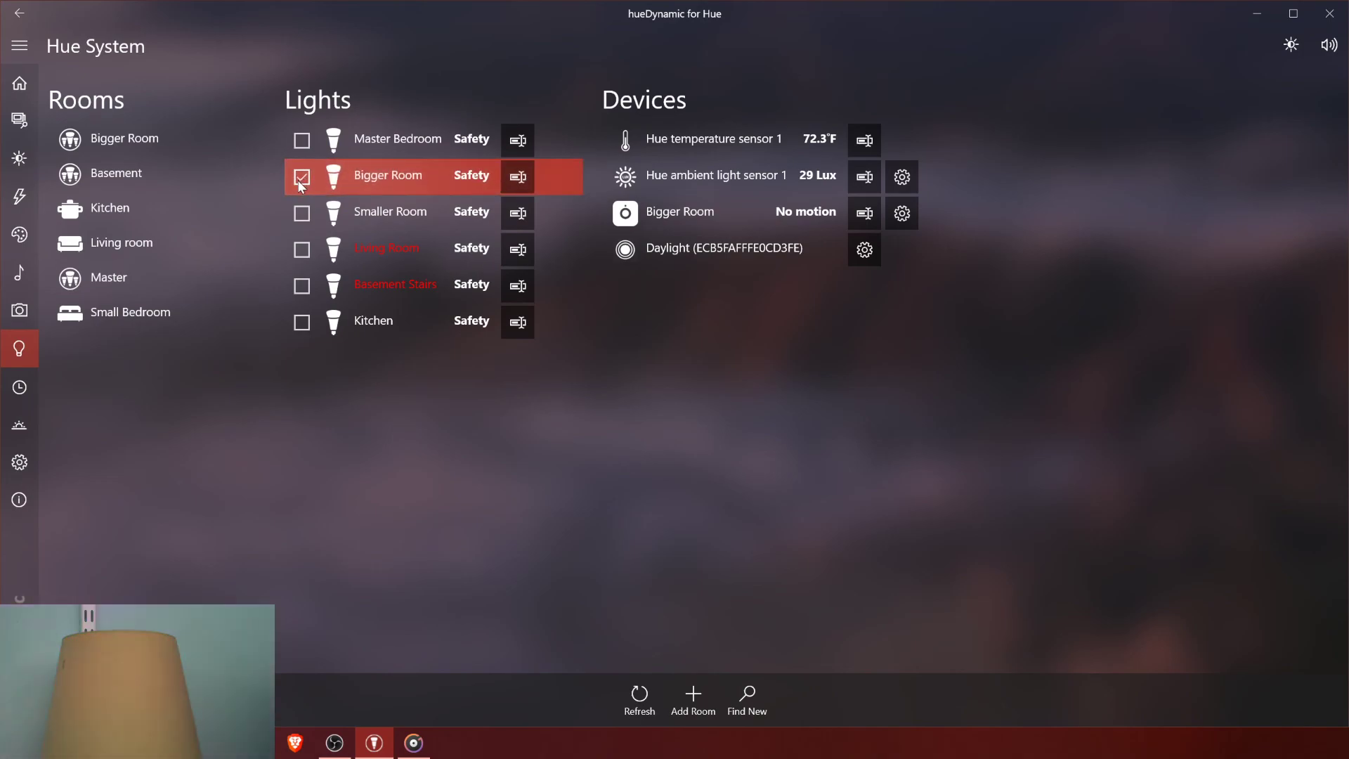
pyautogui.click(520, 178)
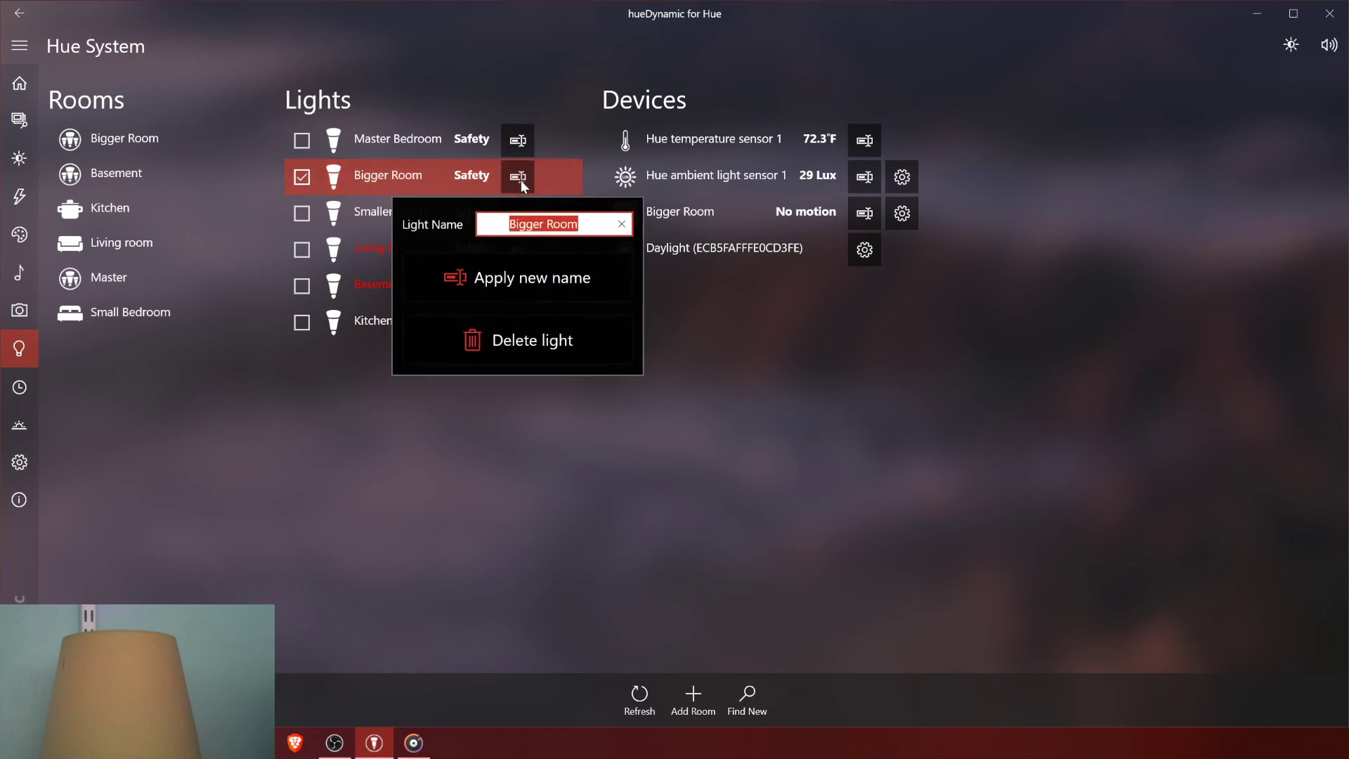
pyautogui.click(754, 410)
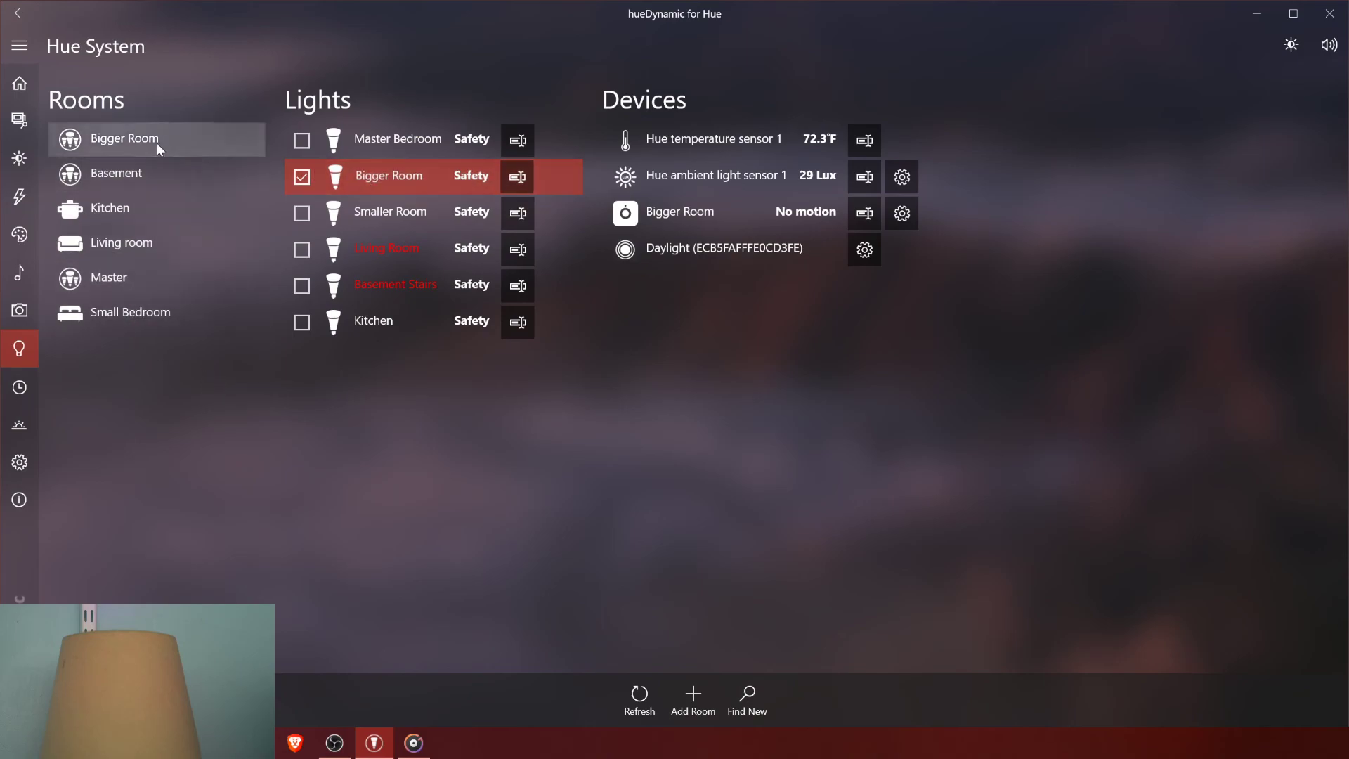
# Step: View the lights assigned to the Basement and Bigger Room, and show the Basement's room editing options
pyautogui.click(115, 172)
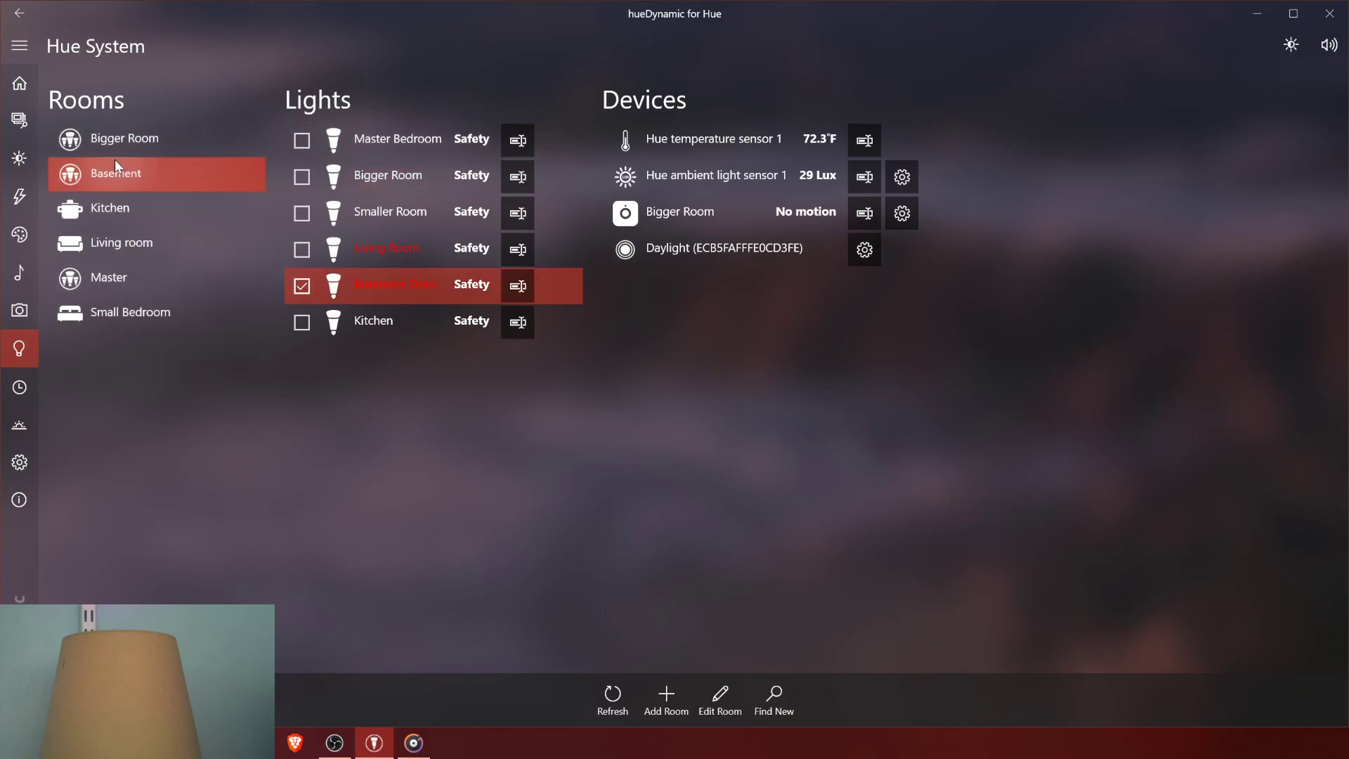
pyautogui.click(145, 140)
pyautogui.click(156, 177)
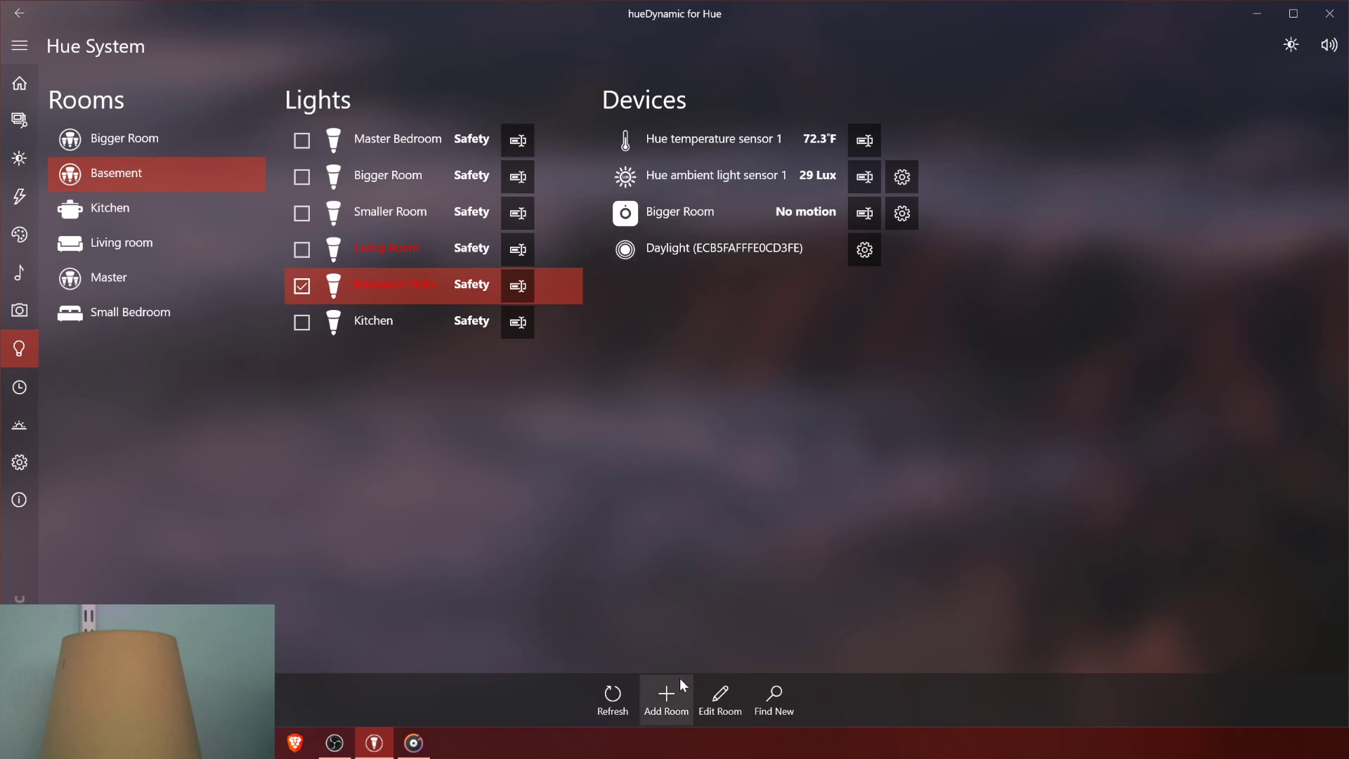
pyautogui.click(742, 697)
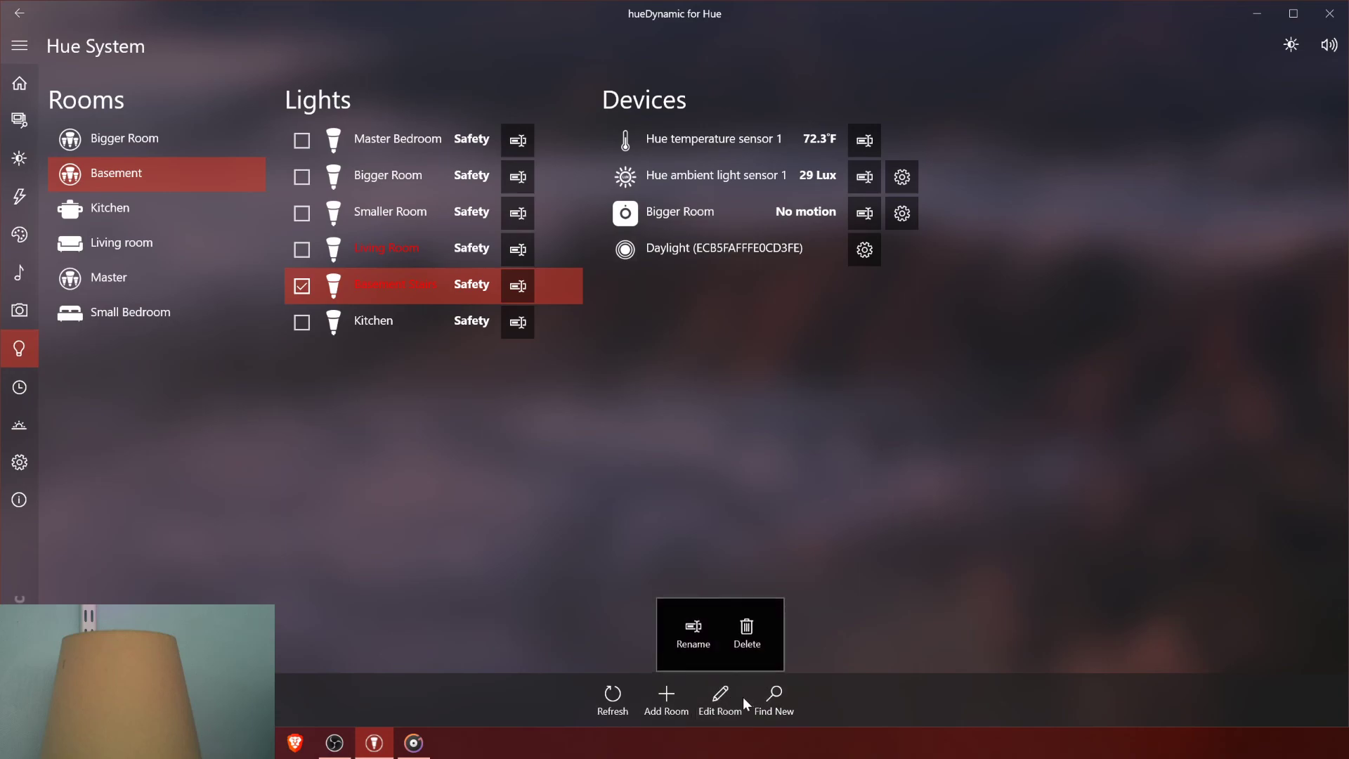
pyautogui.click(987, 479)
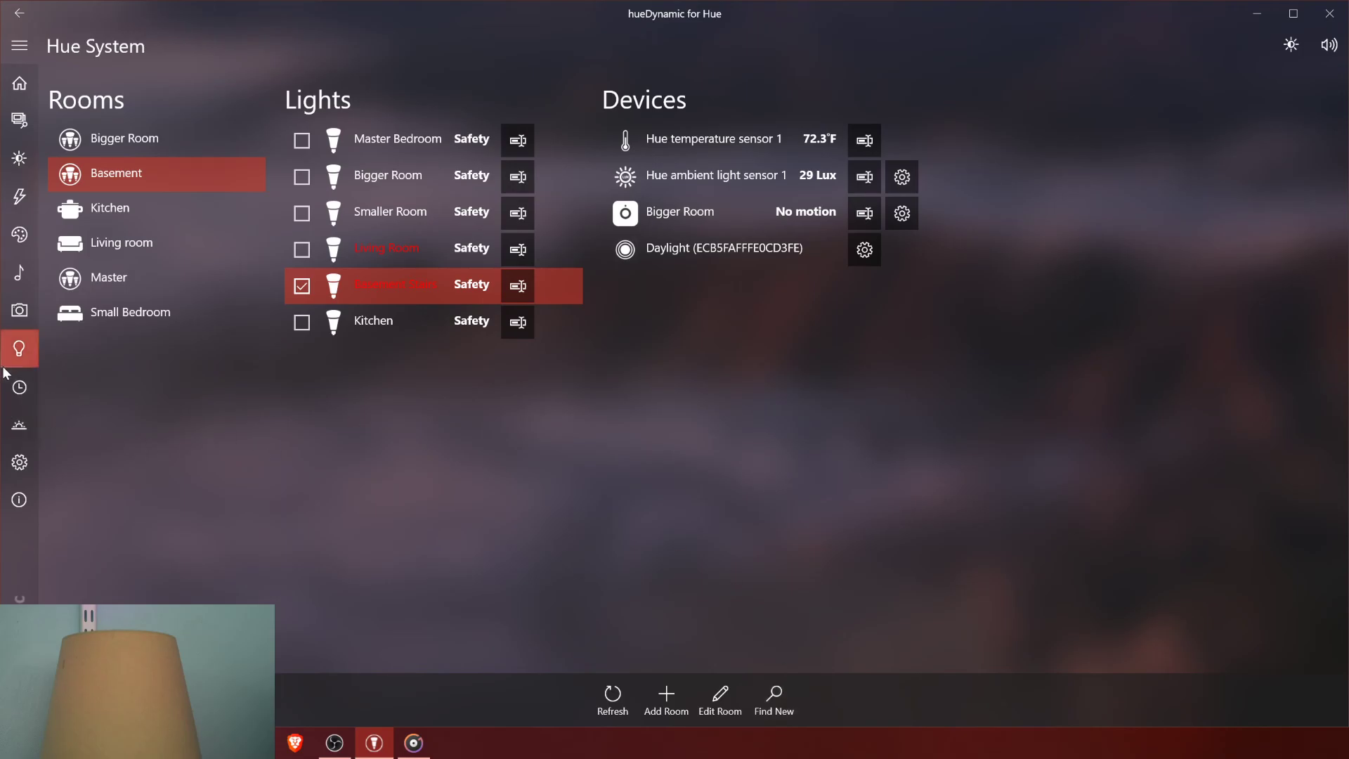
# Step: Start a new Motion Trigger automation that uses the Bigger Room motion sensor
pyautogui.click(21, 392)
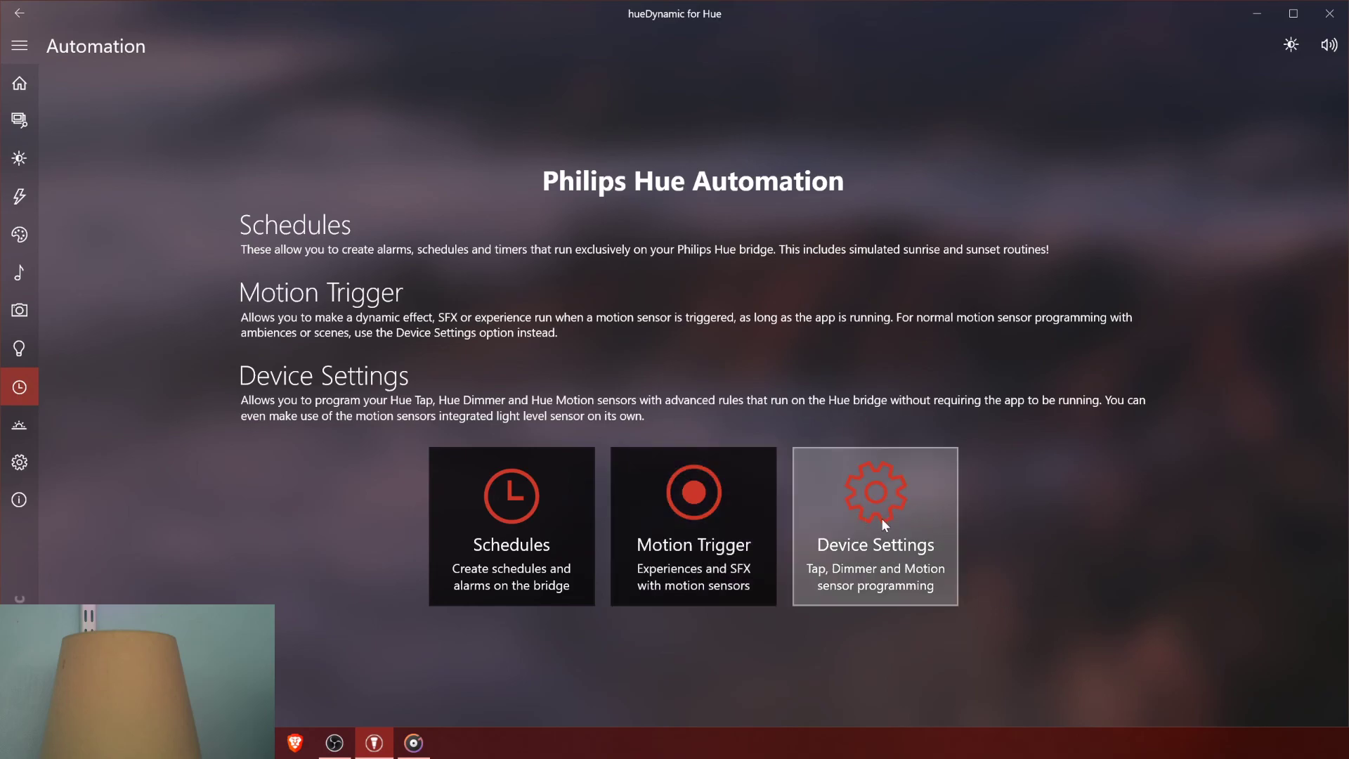
pyautogui.click(669, 526)
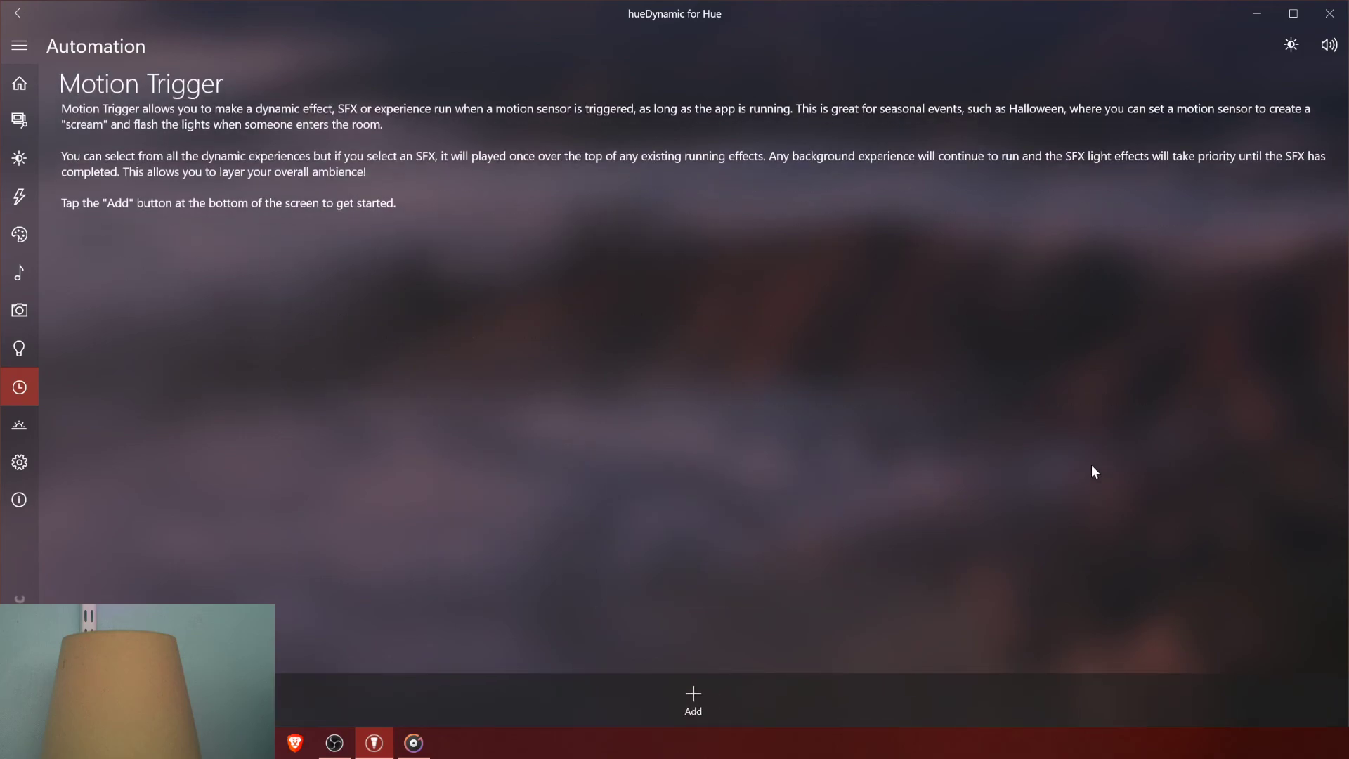
pyautogui.click(679, 683)
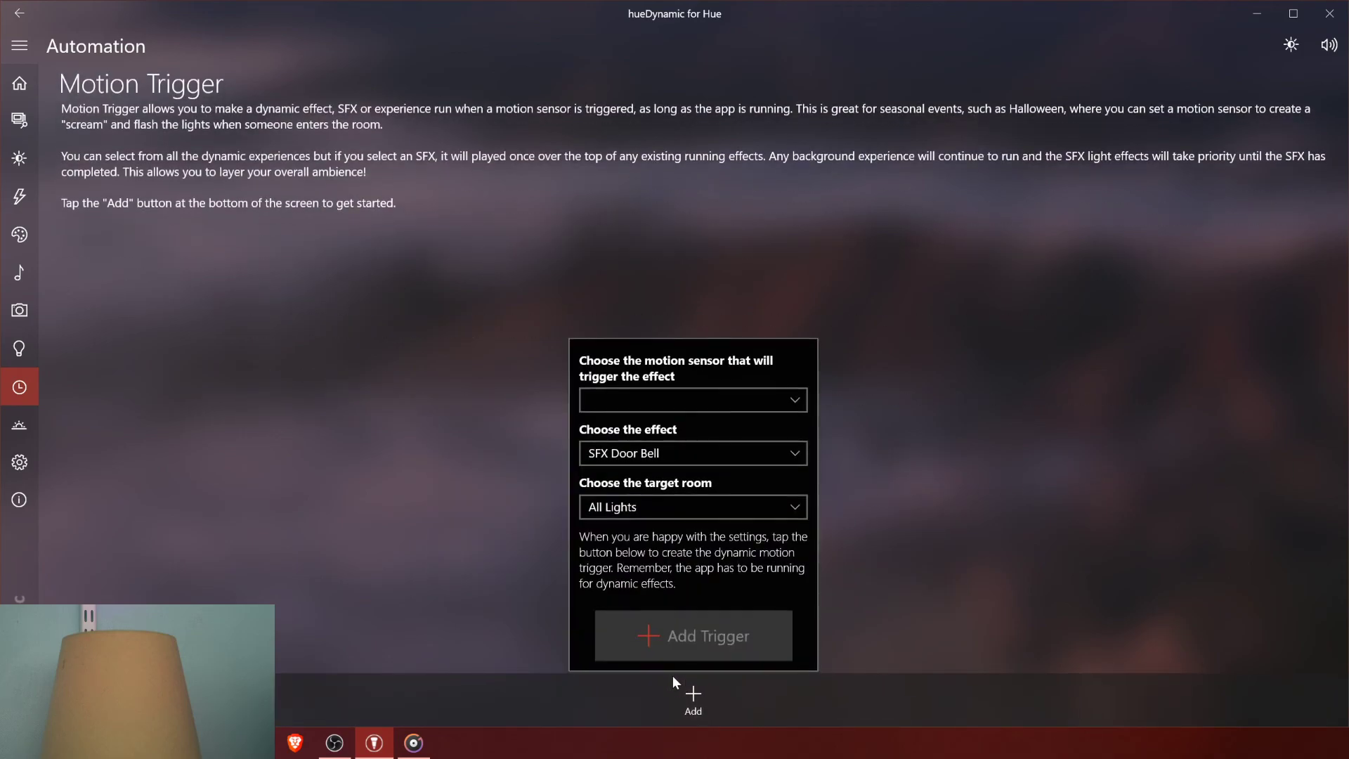
pyautogui.click(668, 402)
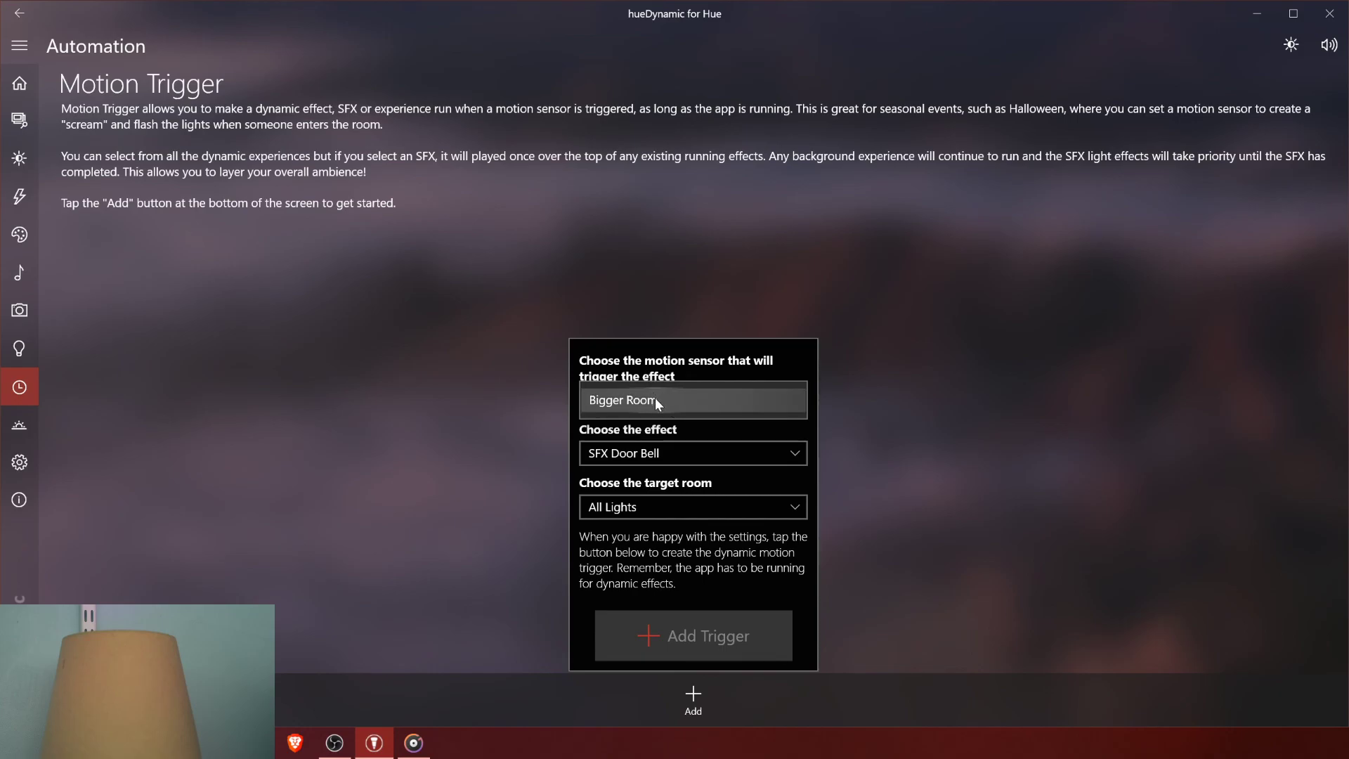
pyautogui.click(656, 399)
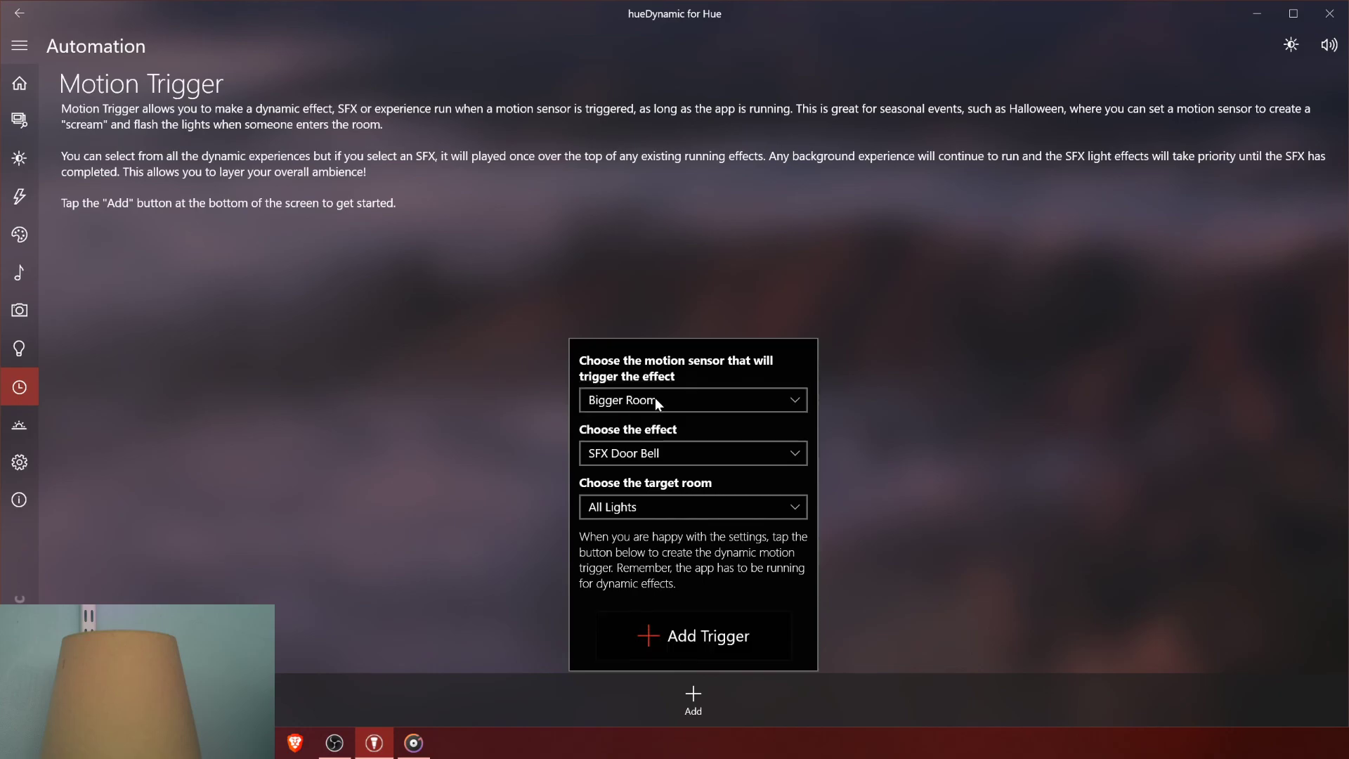
# Step: Set the trigger's effect to Champagne, target room to Bigger Room and duration to 10 seconds, and add it
pyautogui.click(653, 453)
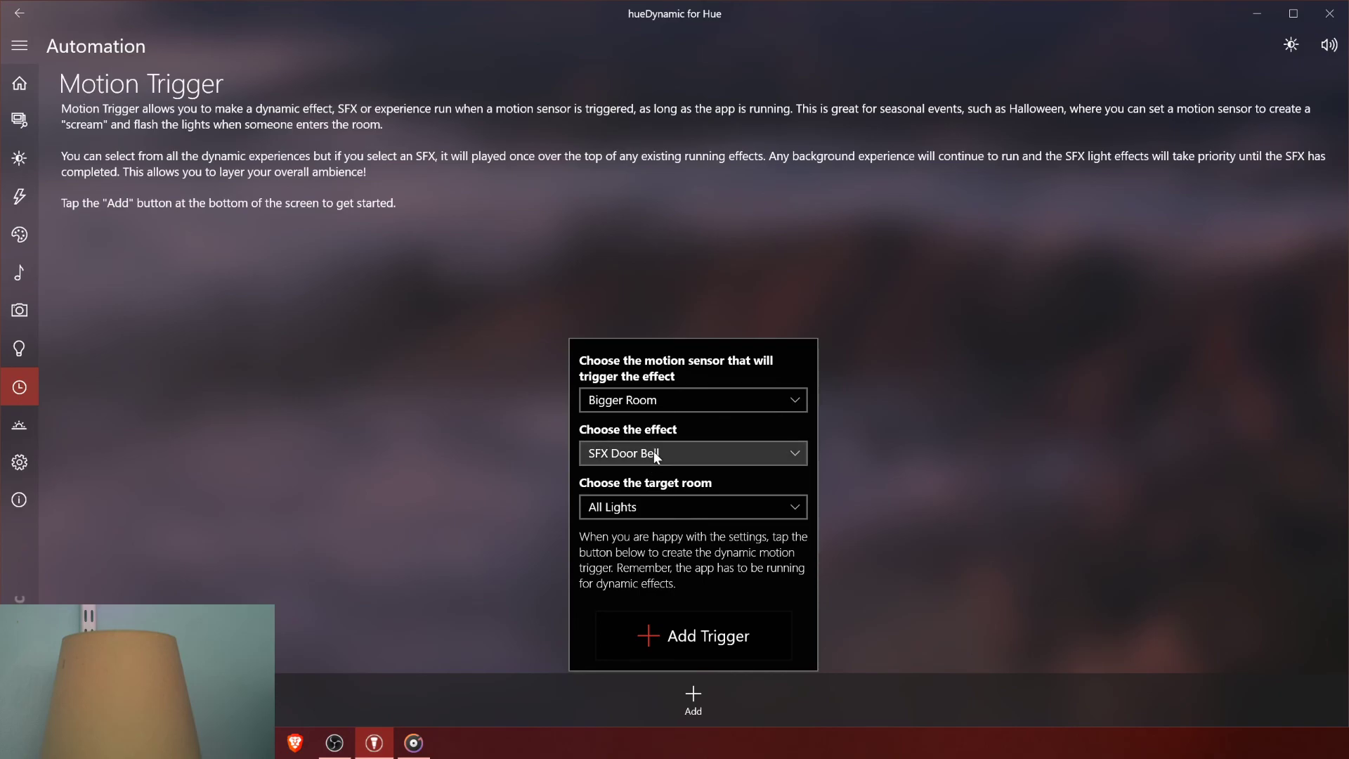
pyautogui.click(664, 479)
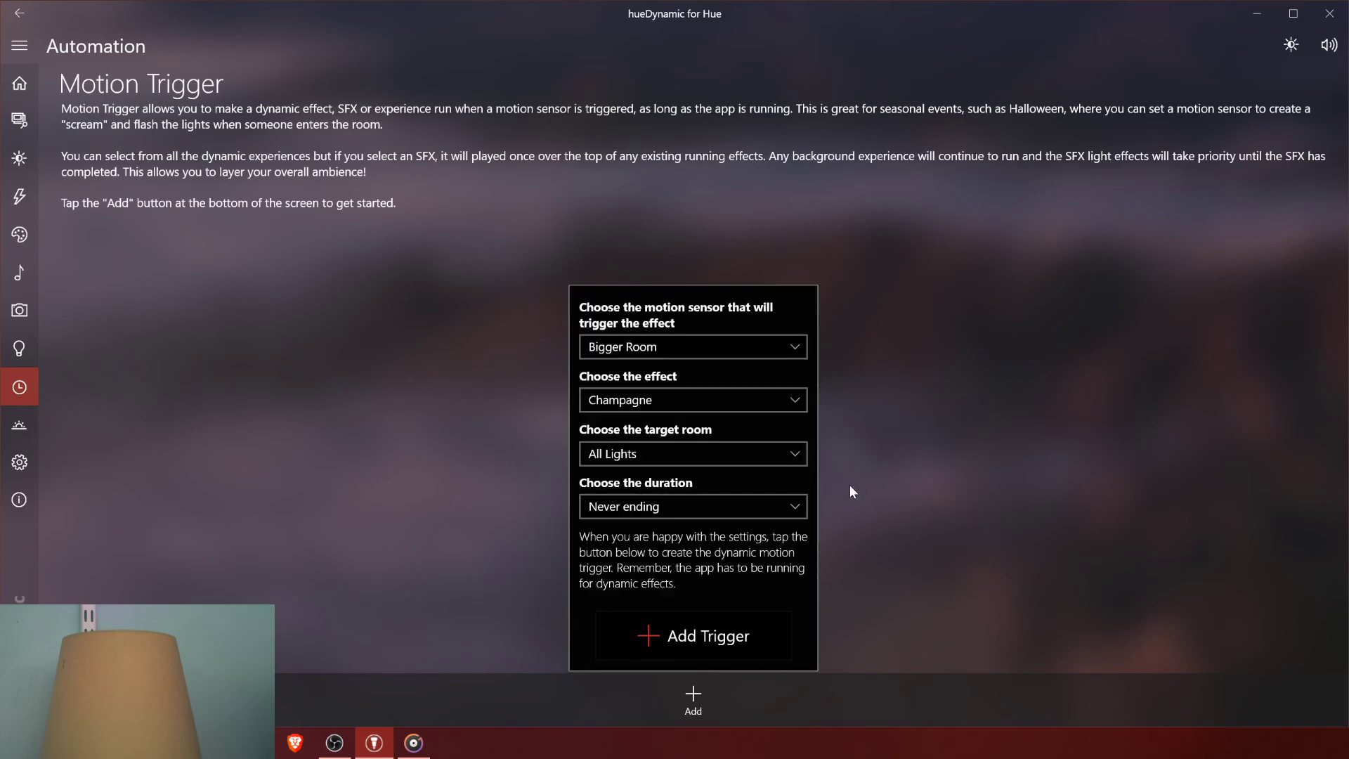
pyautogui.click(745, 455)
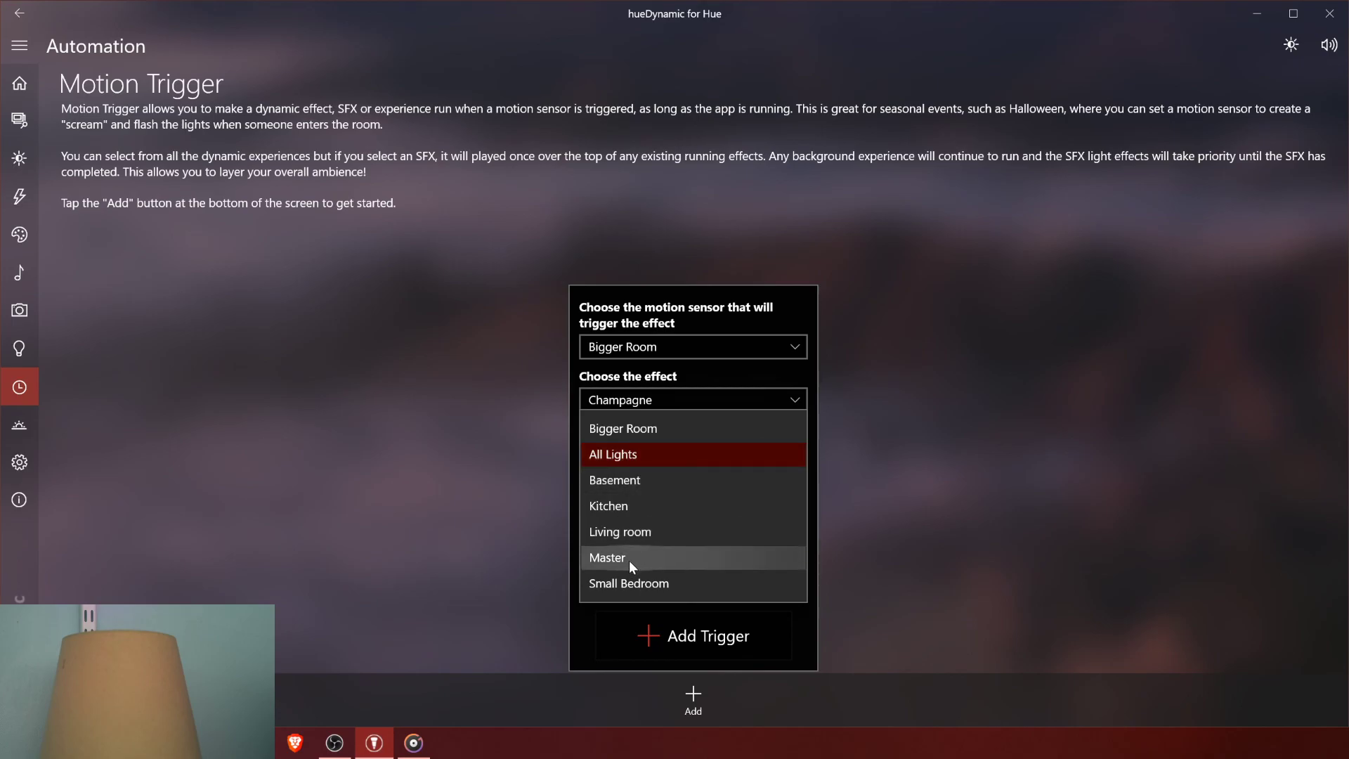
pyautogui.click(667, 430)
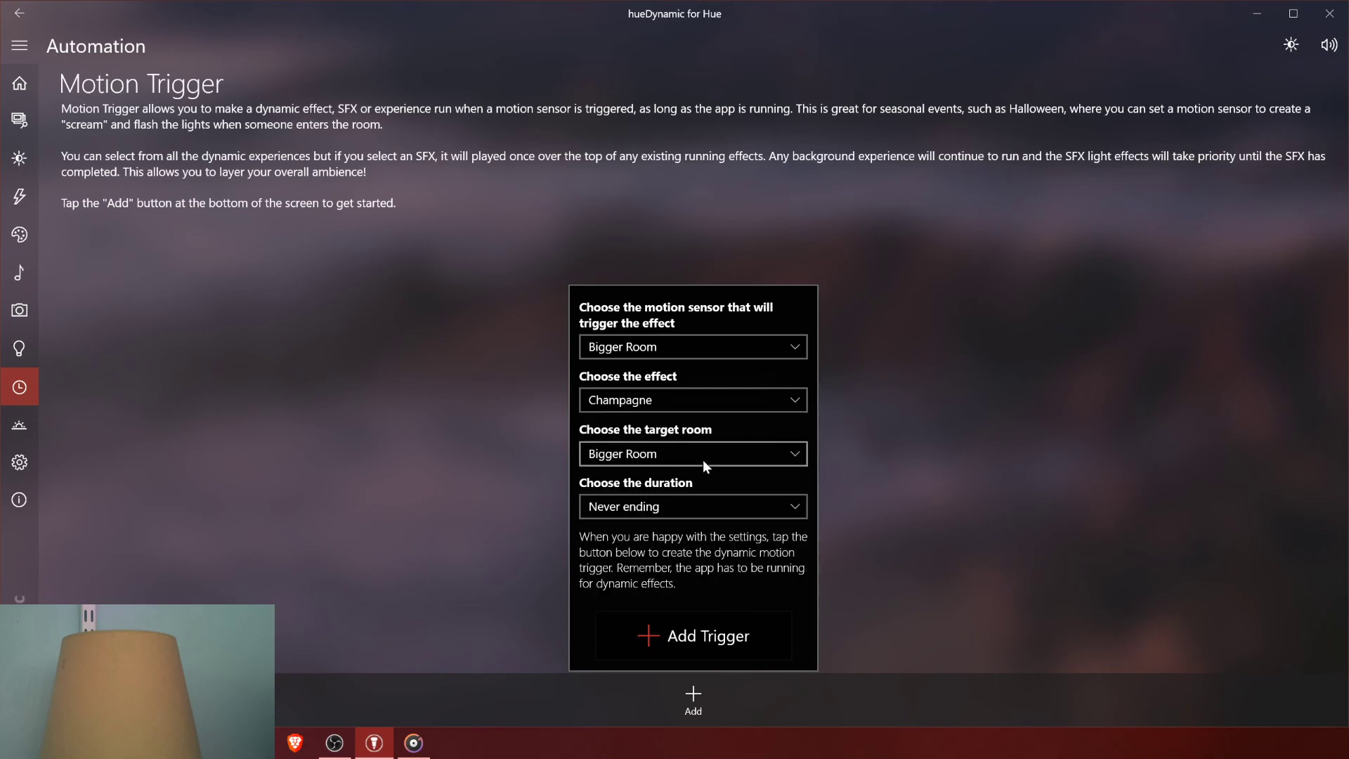
pyautogui.click(776, 503)
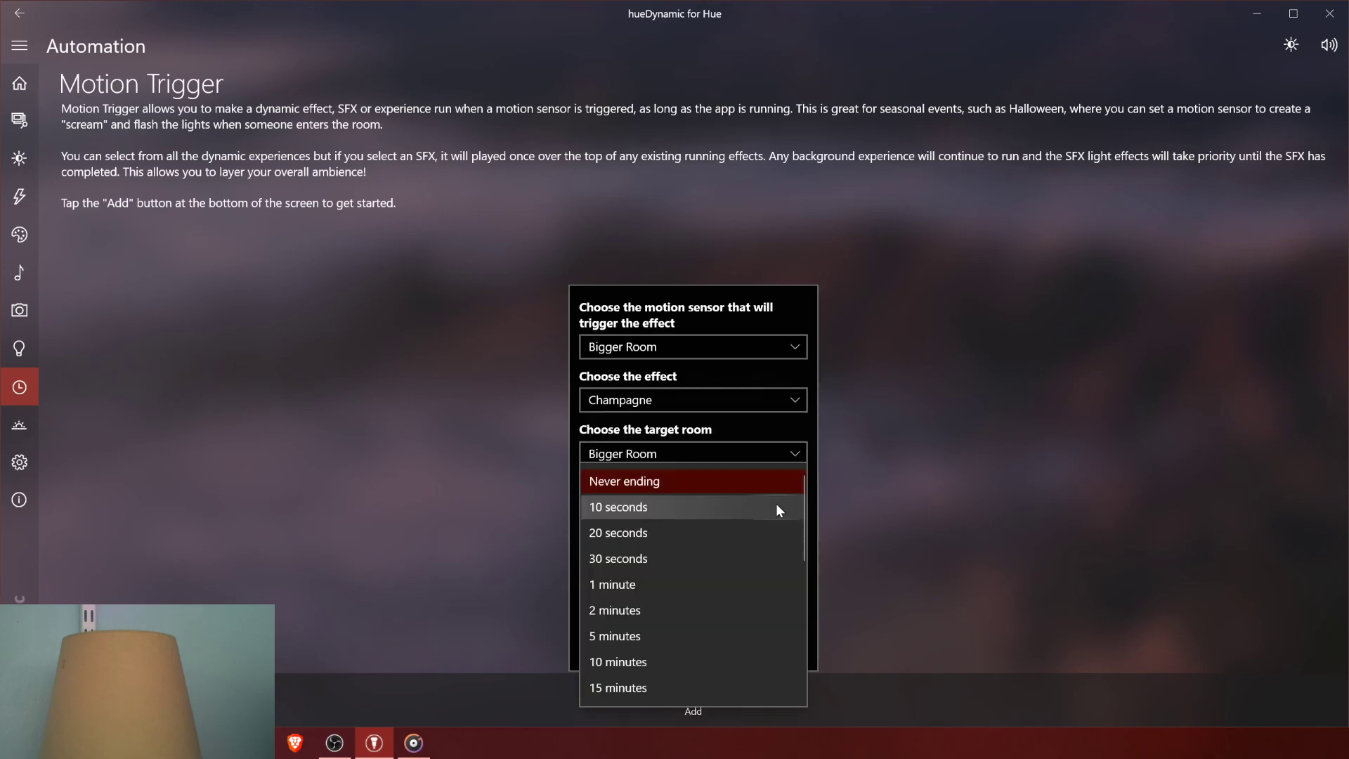
pyautogui.click(682, 505)
pyautogui.click(728, 644)
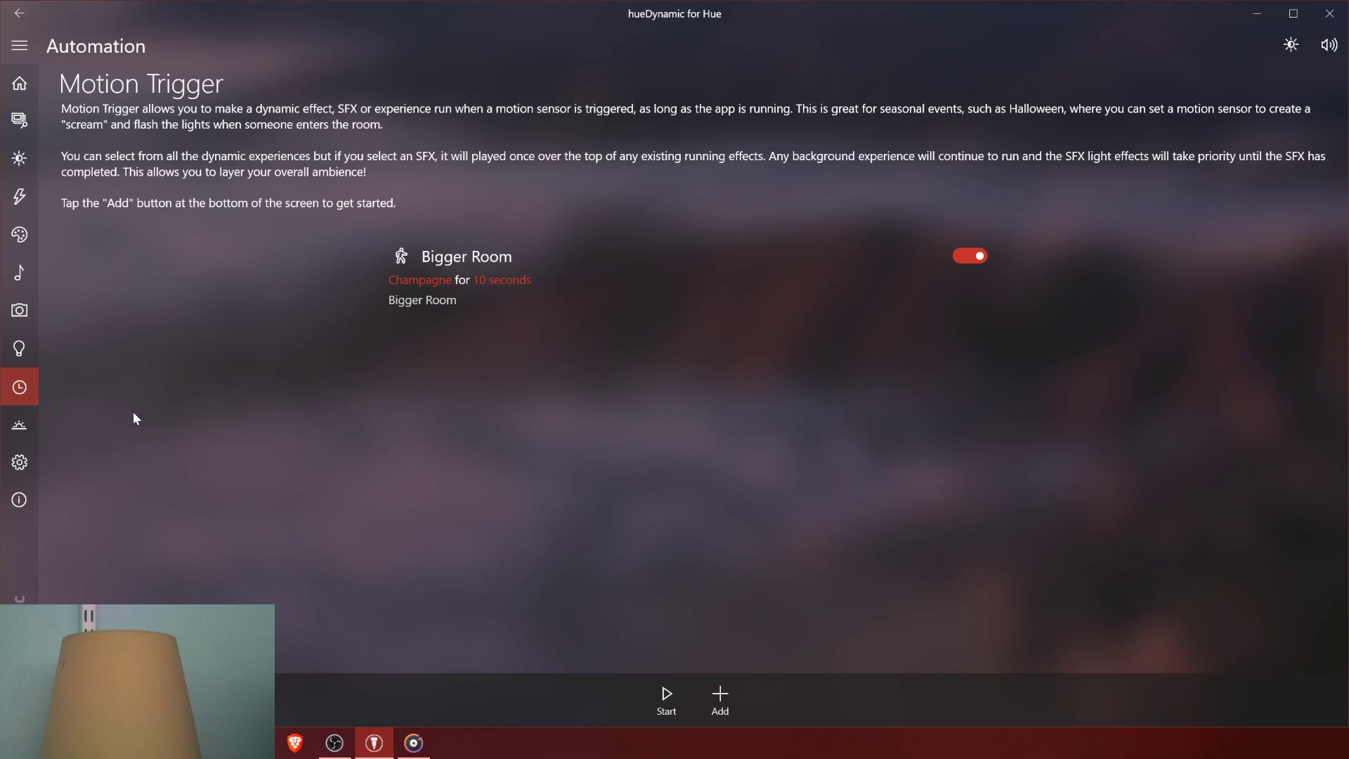
# Step: Start the Fall Asleep Light in the Bigger Room and set its colour to Red
pyautogui.click(24, 425)
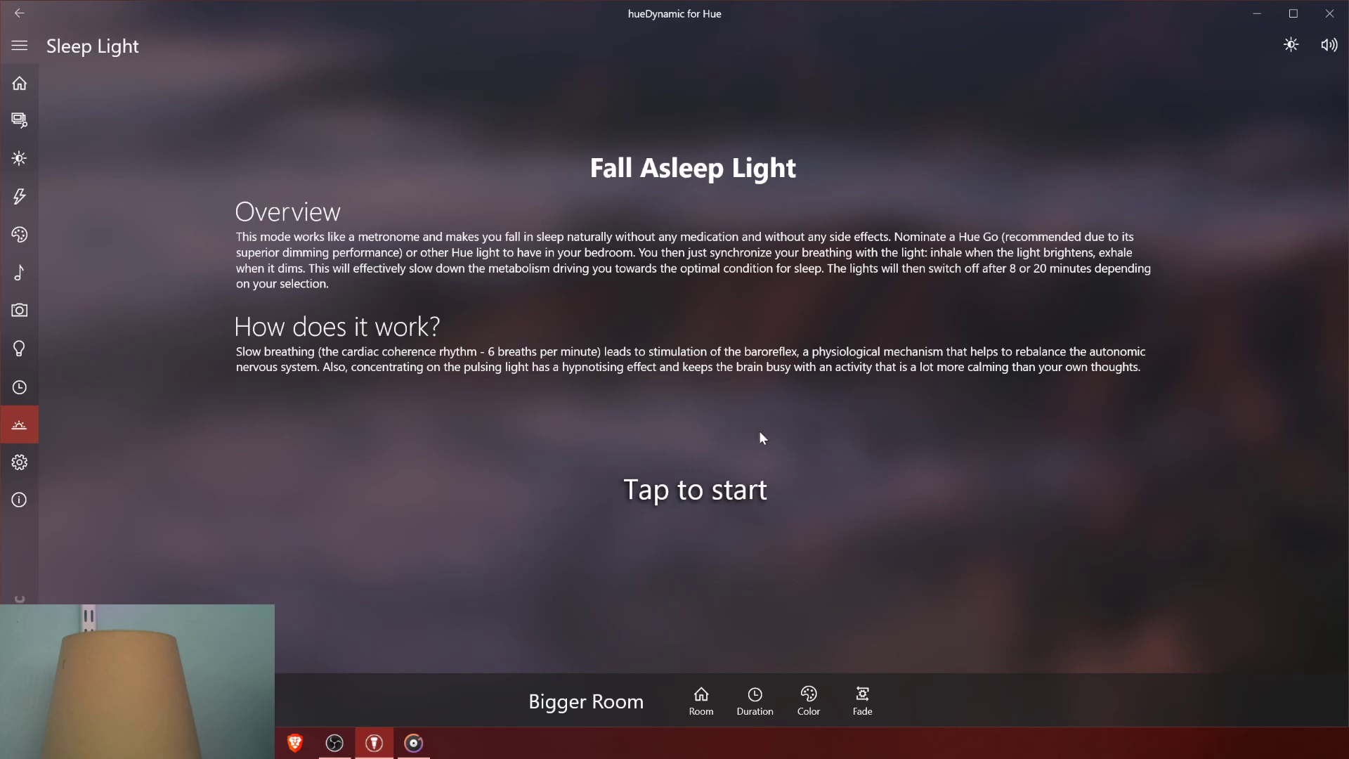
pyautogui.click(701, 492)
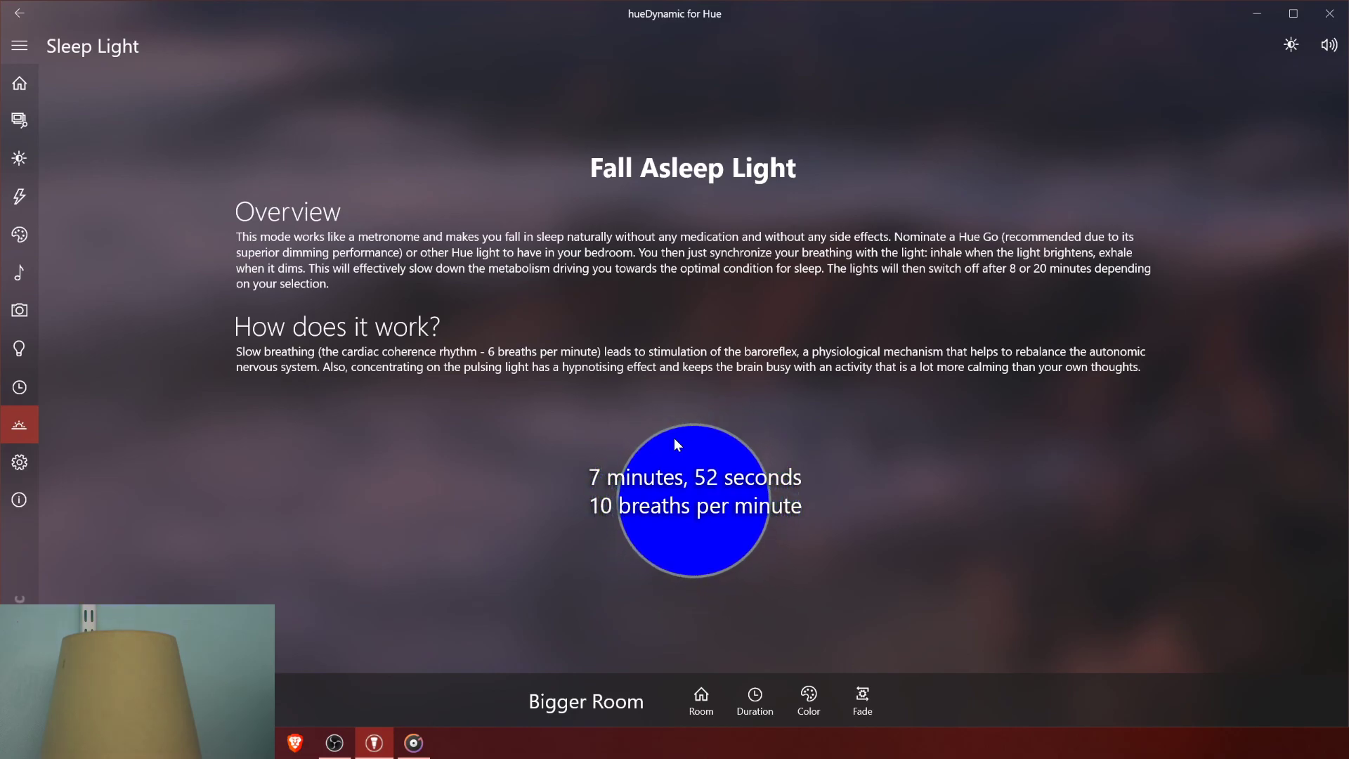
pyautogui.click(811, 697)
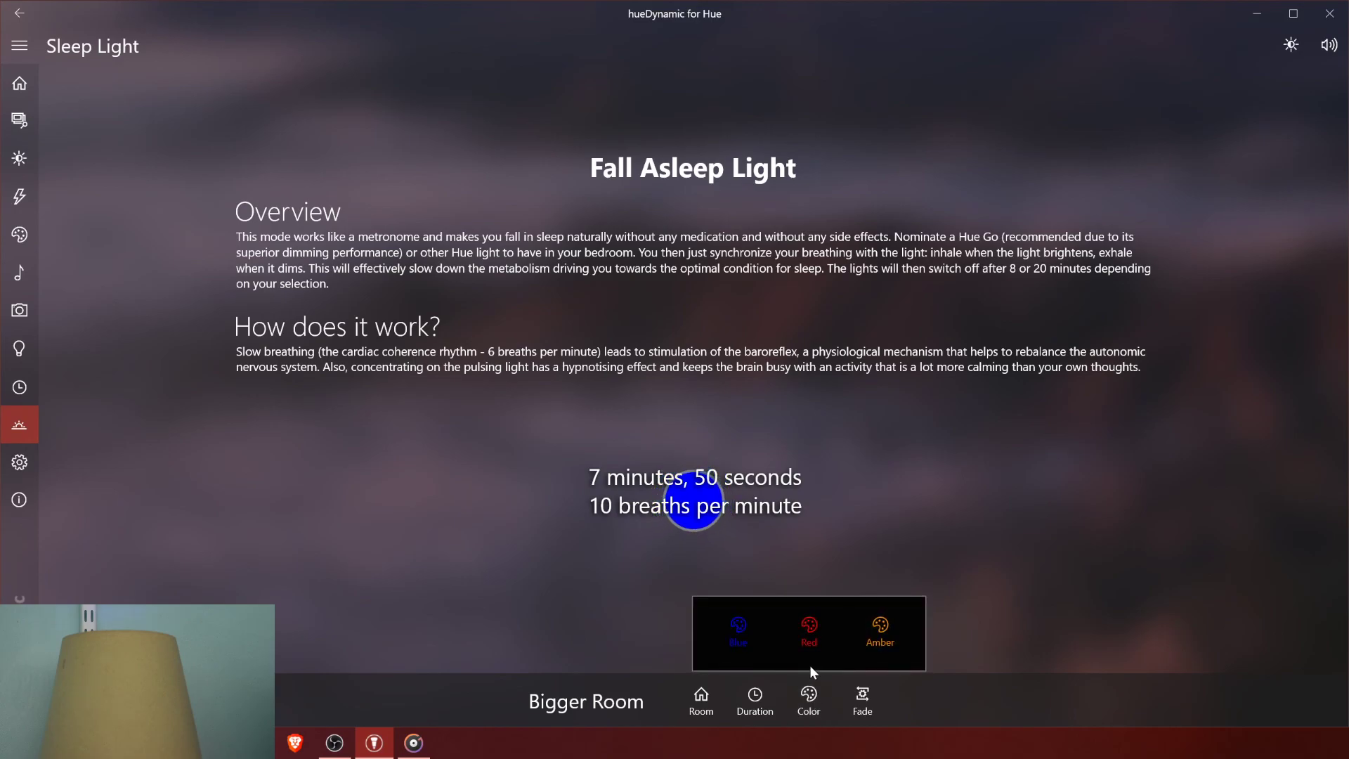
pyautogui.click(816, 644)
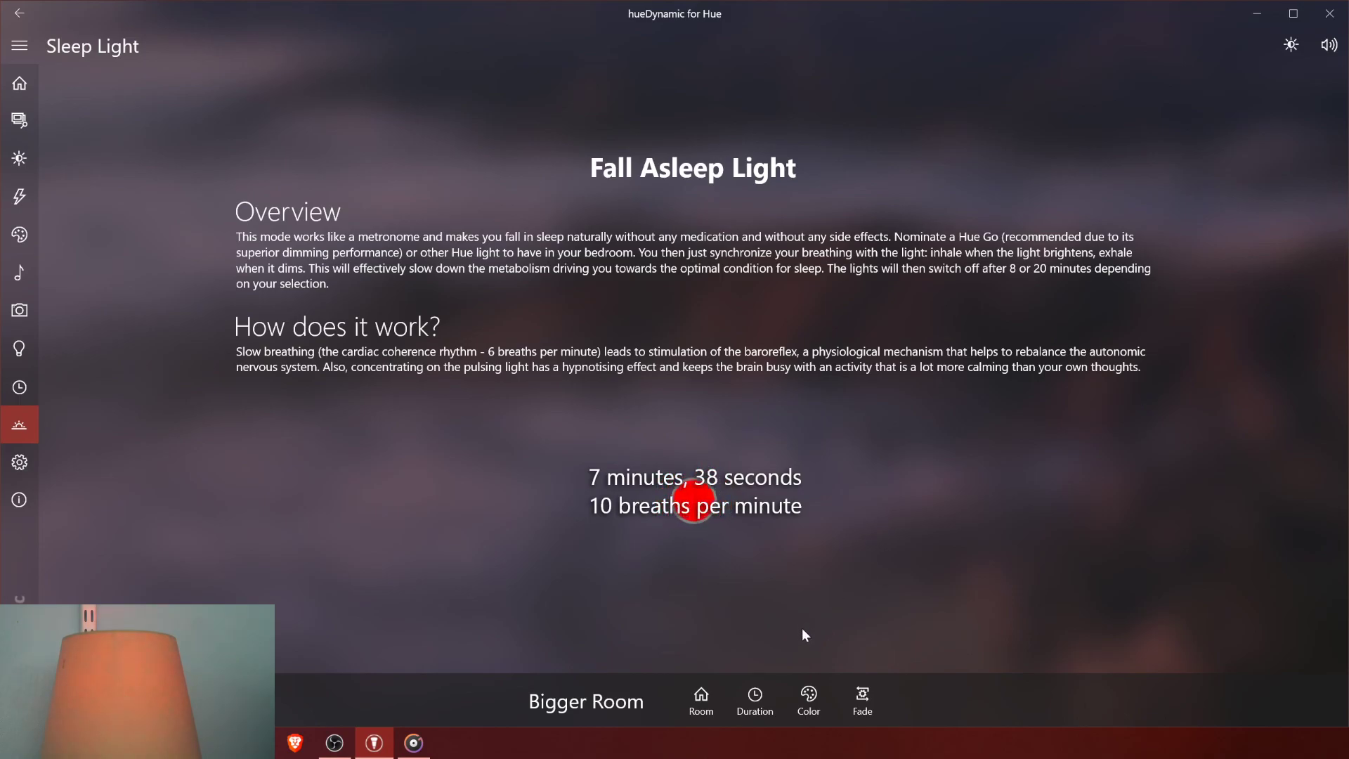
# Step: Set the Fall Asleep Light's fade to Fade Mode 2 and its duration to 8 minutes
pyautogui.click(863, 702)
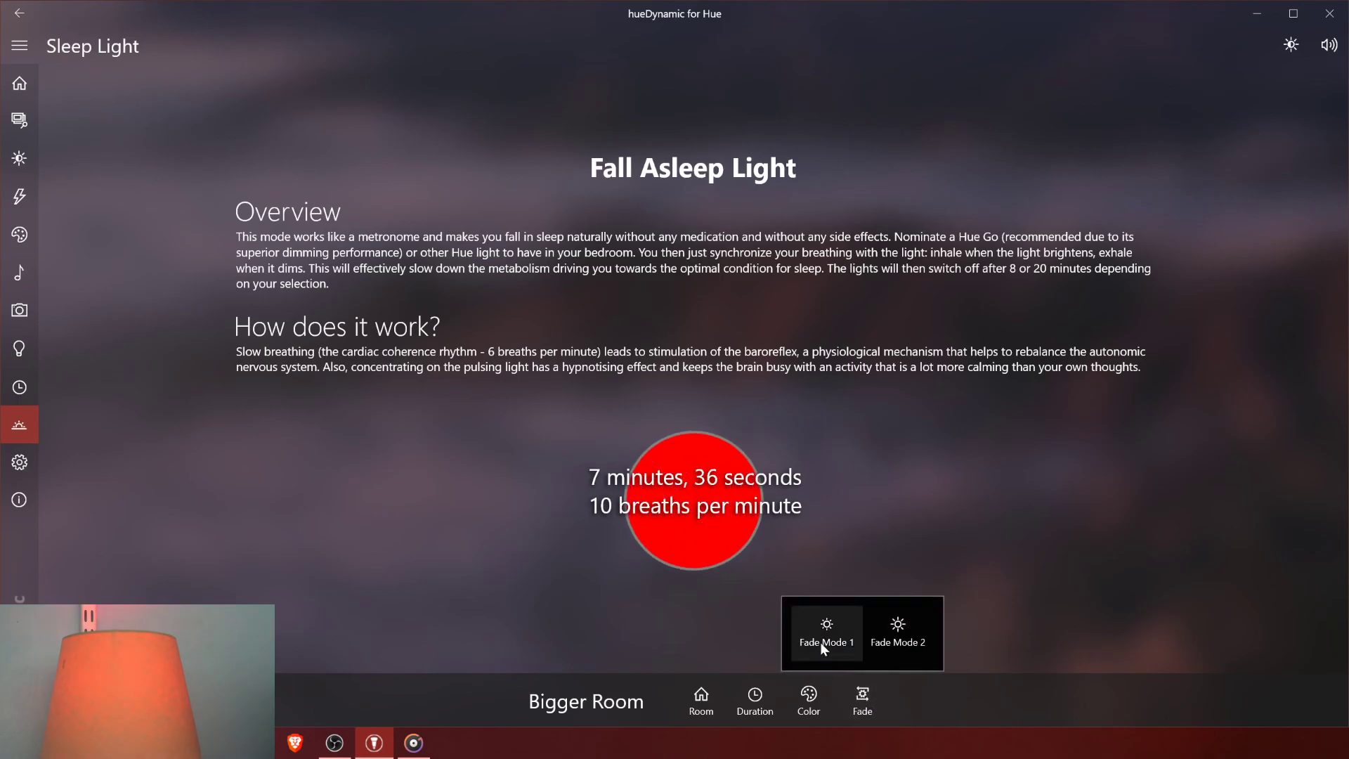
pyautogui.click(898, 630)
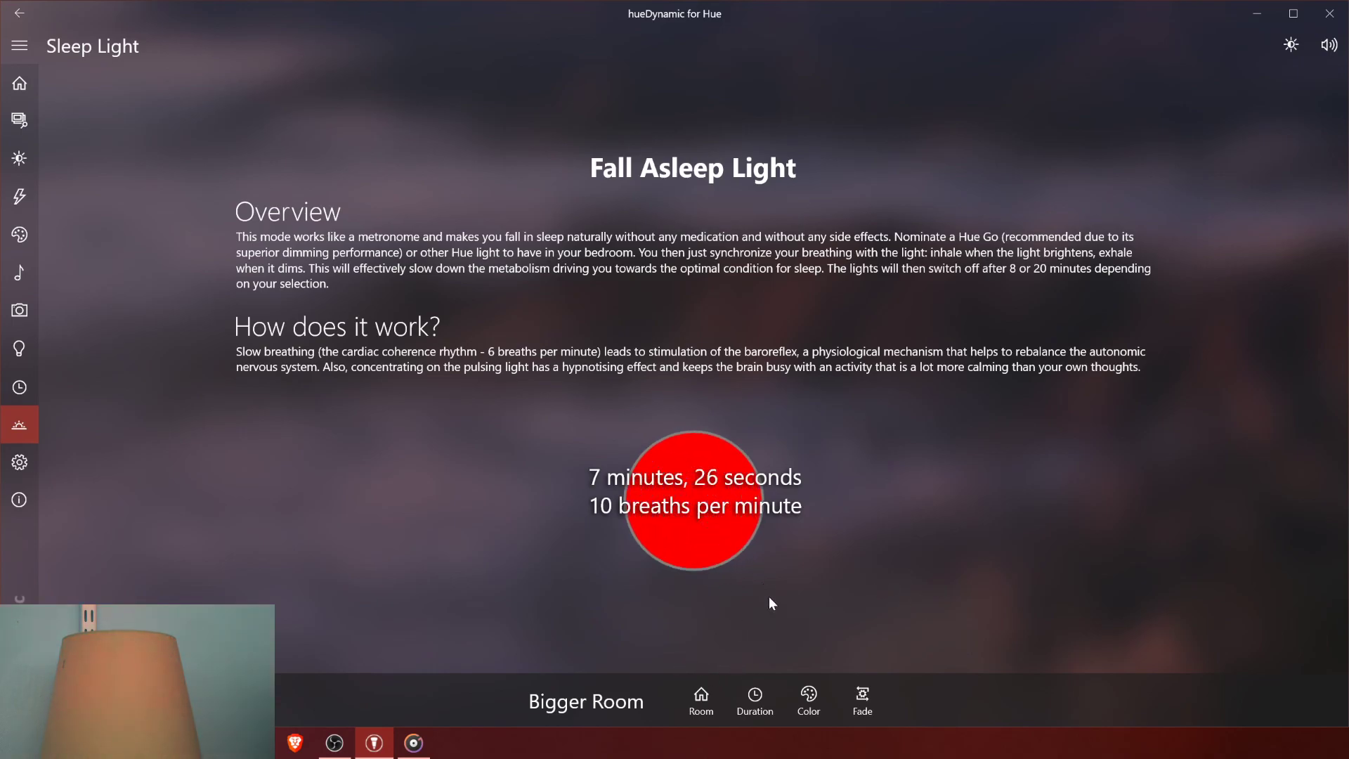
pyautogui.click(753, 704)
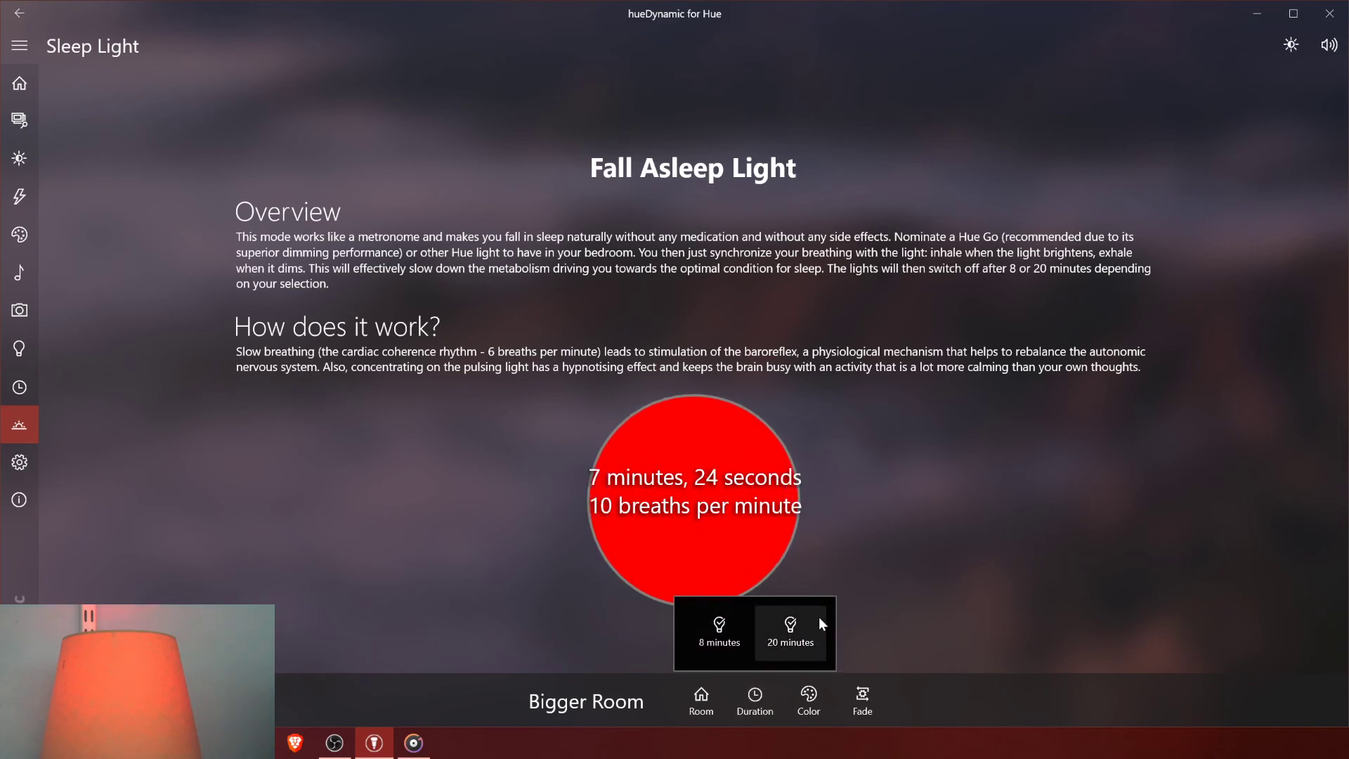
pyautogui.click(732, 642)
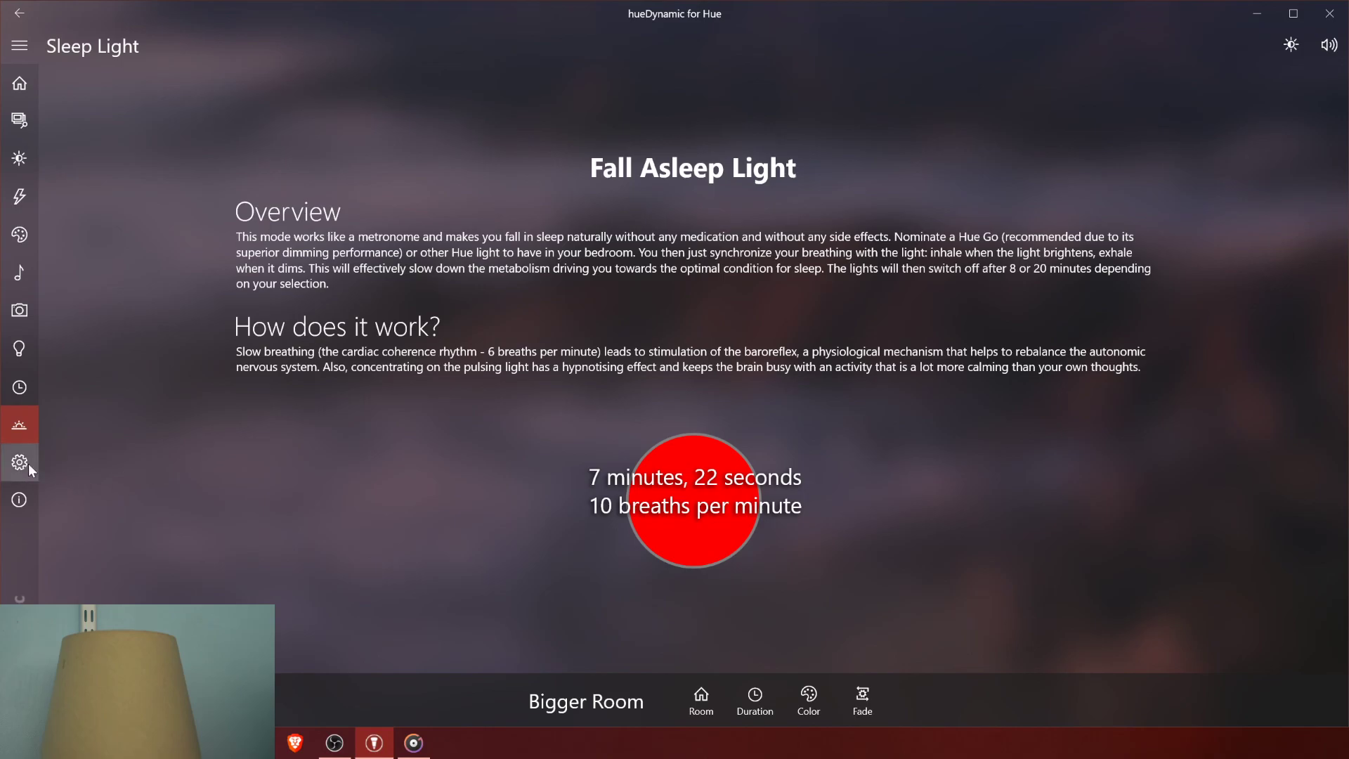
pyautogui.click(772, 698)
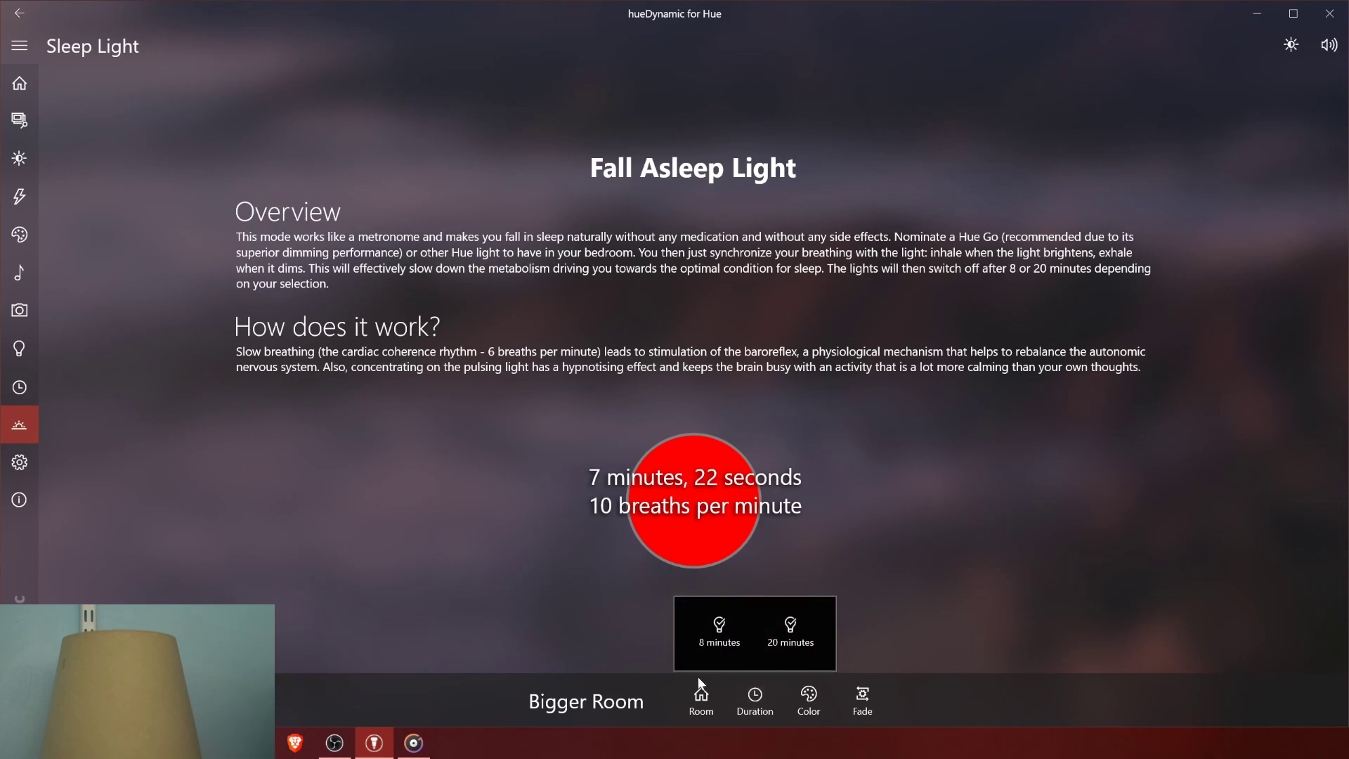
pyautogui.click(423, 544)
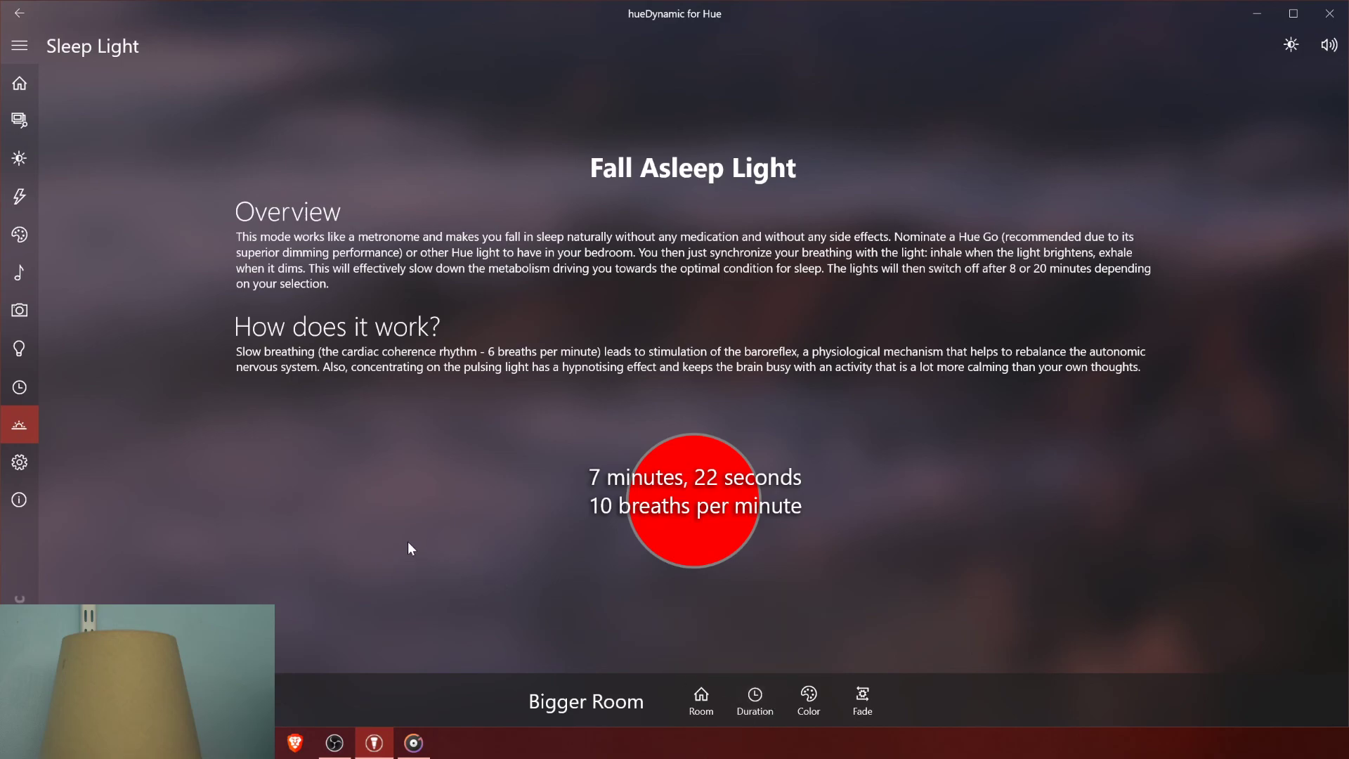
# Step: Open the app settings and switch the Hide menu on tap option on and off again
pyautogui.click(23, 469)
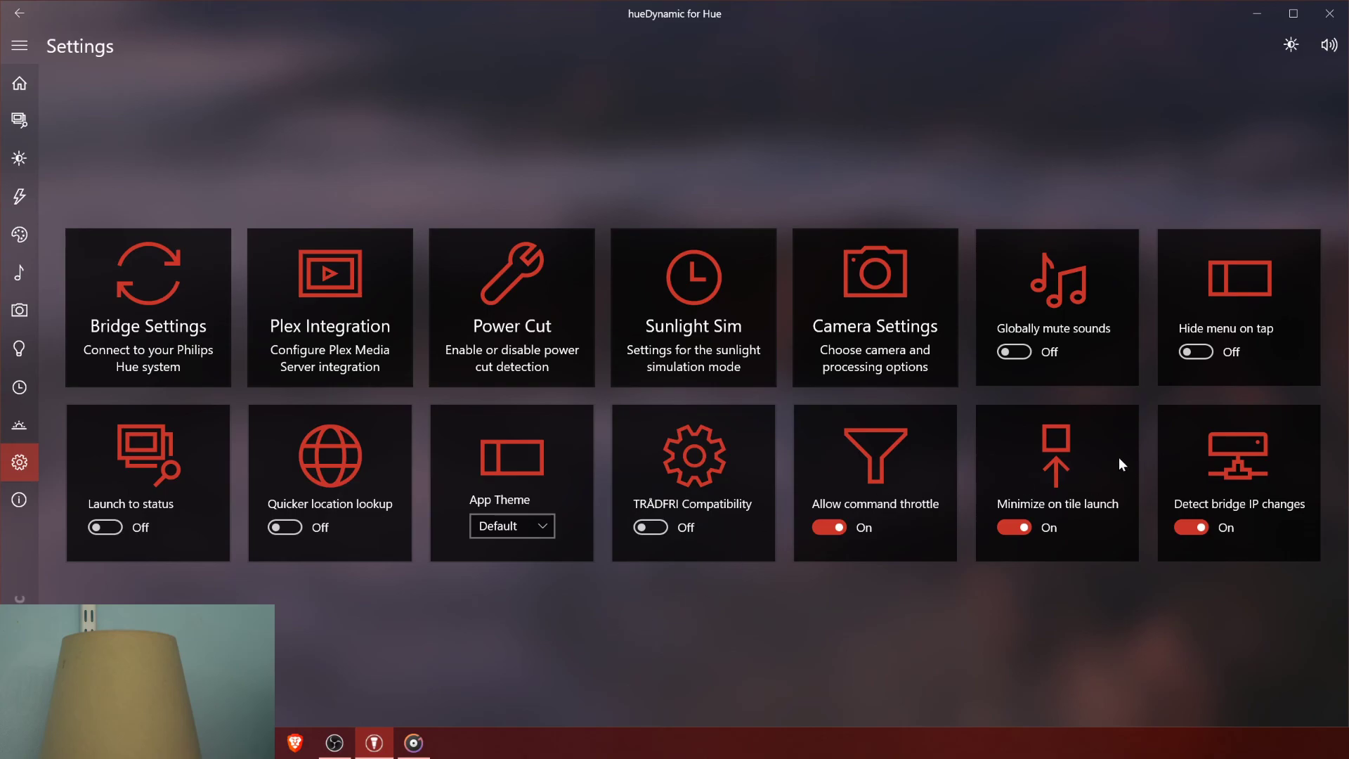
pyautogui.click(1187, 352)
pyautogui.click(1187, 352)
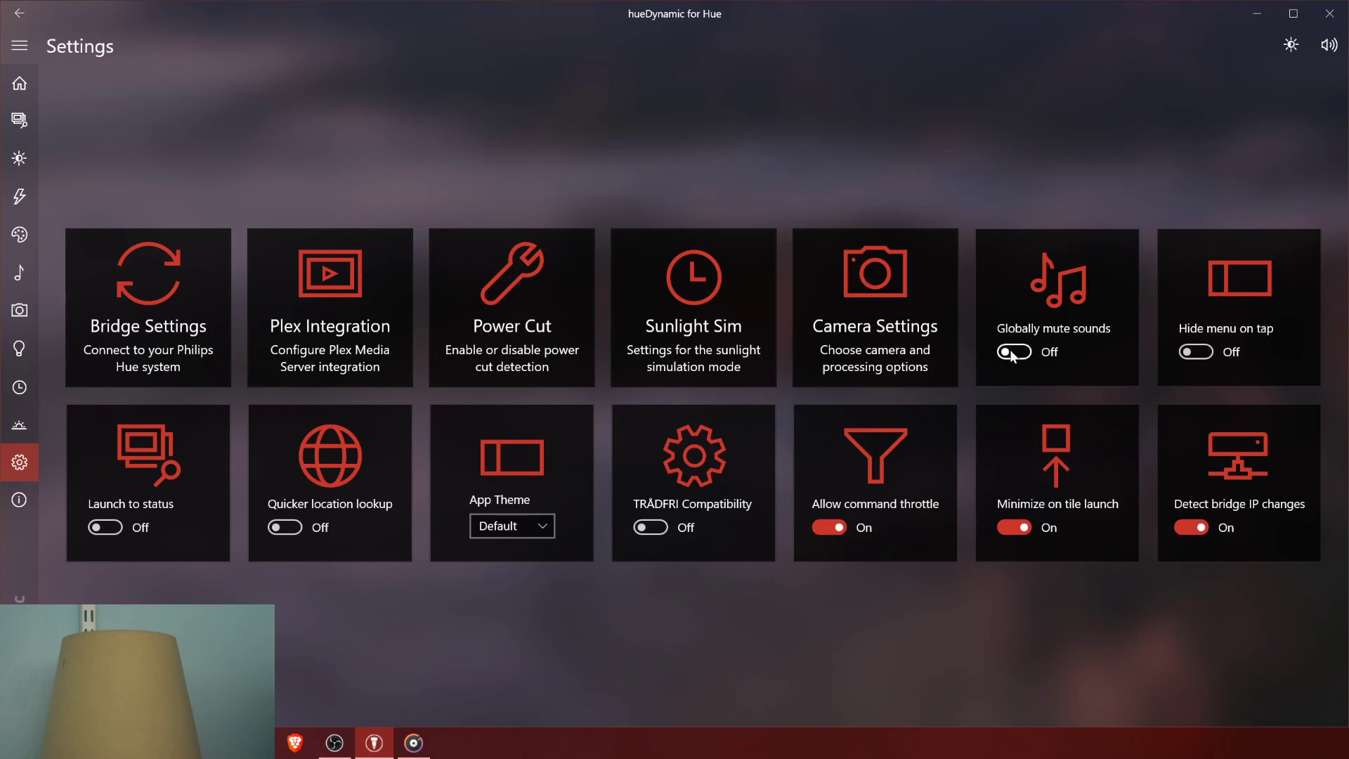
# Step: Look through the Home, Ambiences and Experiences pages
pyautogui.click(27, 118)
pyautogui.click(26, 88)
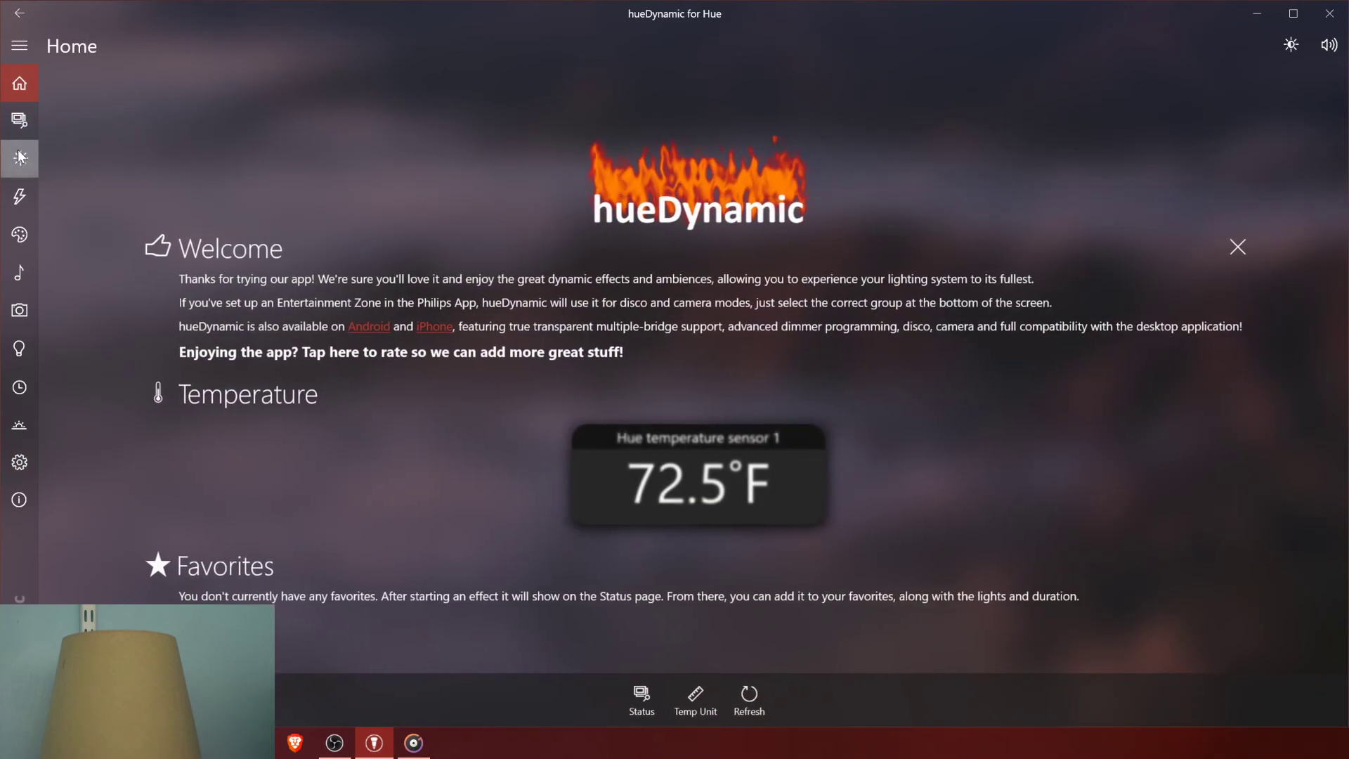
pyautogui.click(20, 157)
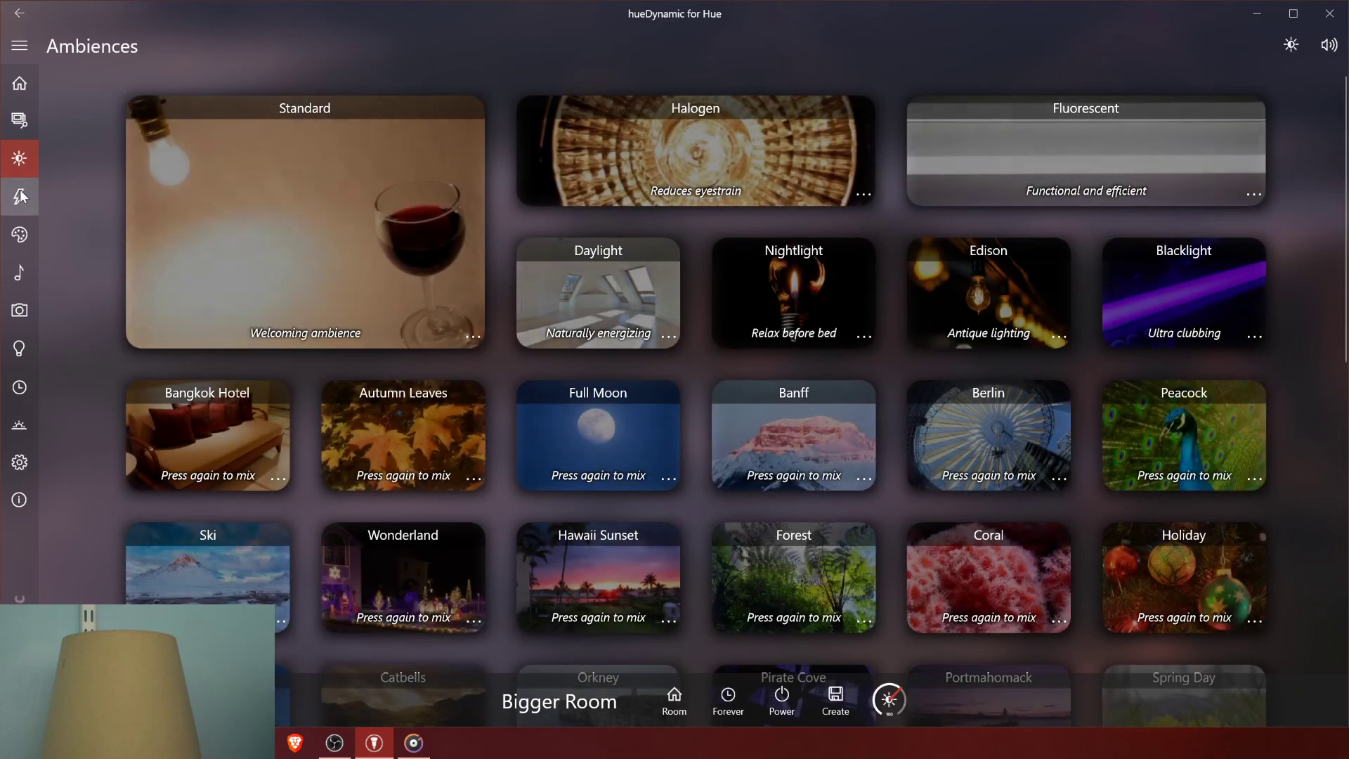
pyautogui.click(29, 194)
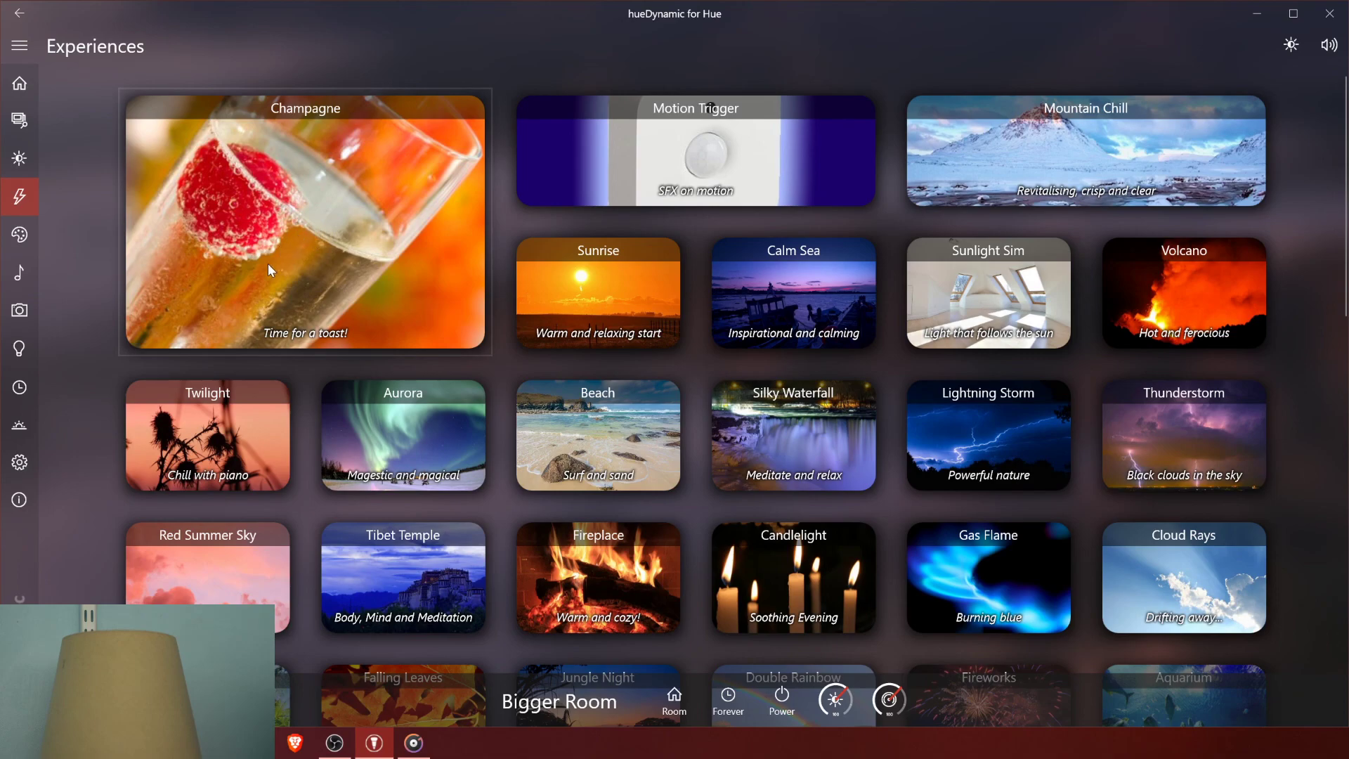
# Step: View the Plex Integration and Power Cut detection pages in the app settings
pyautogui.click(21, 464)
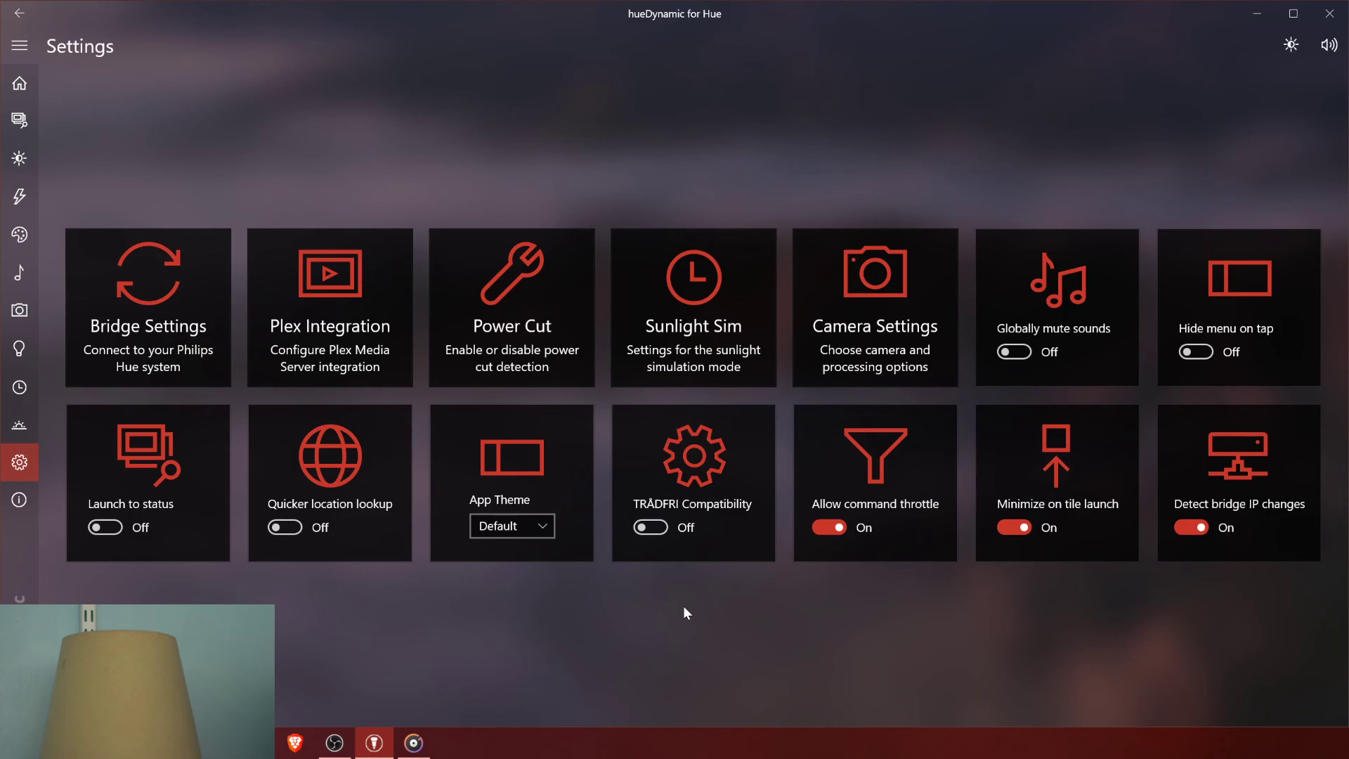
pyautogui.click(394, 377)
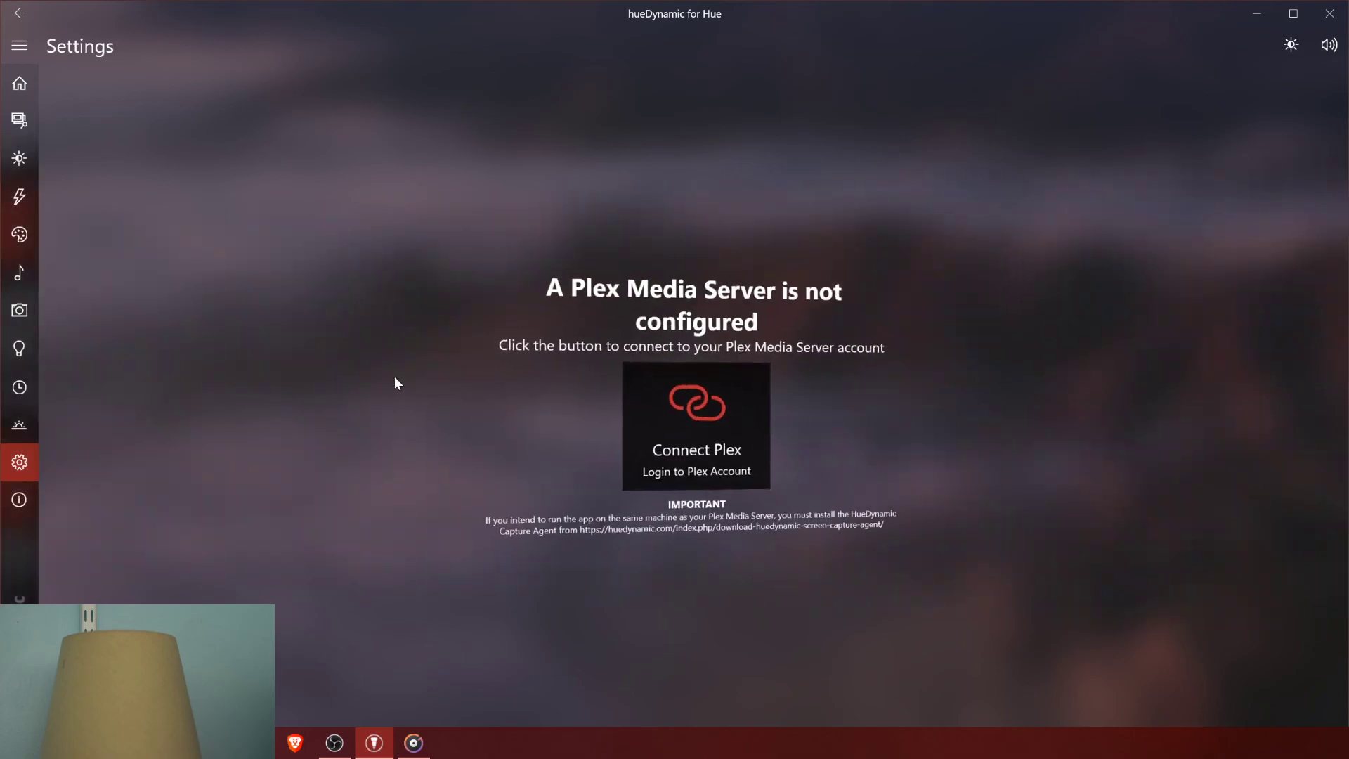
pyautogui.click(28, 17)
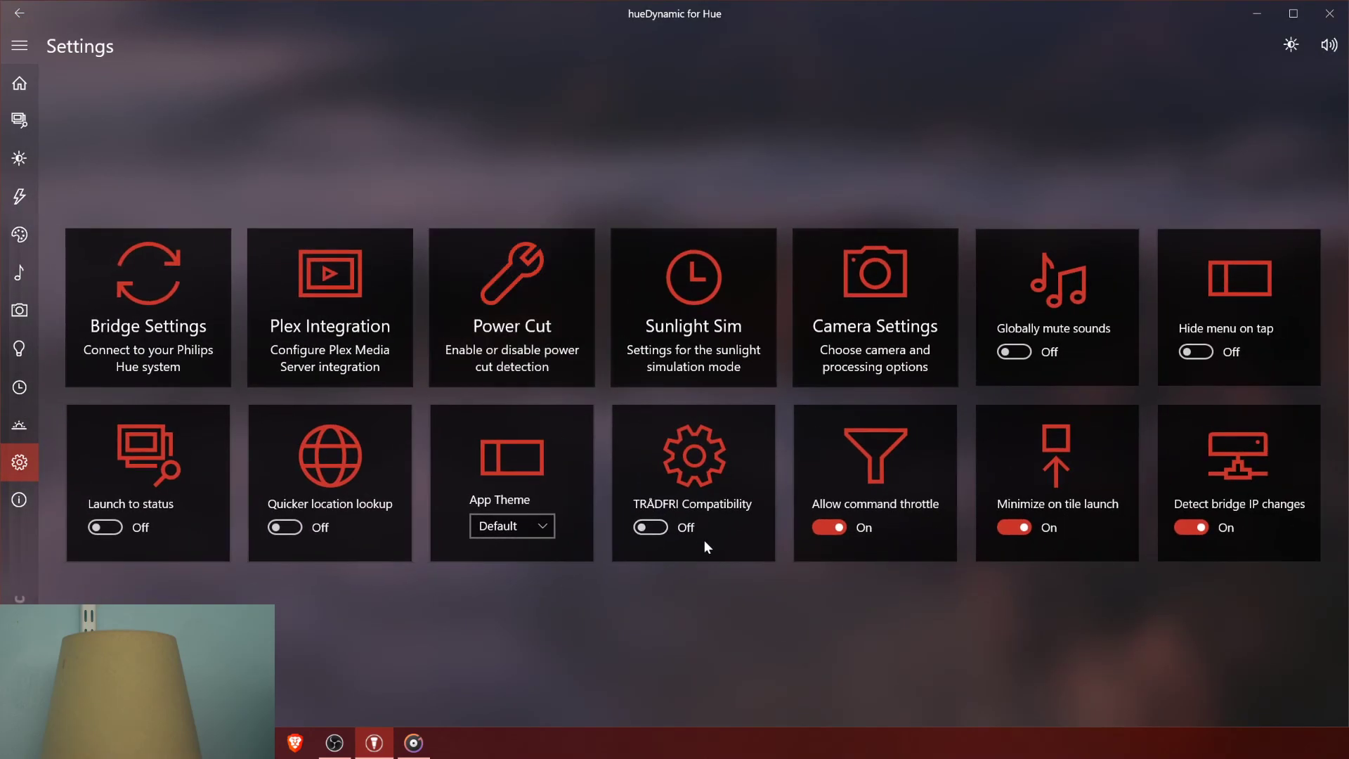
pyautogui.click(556, 310)
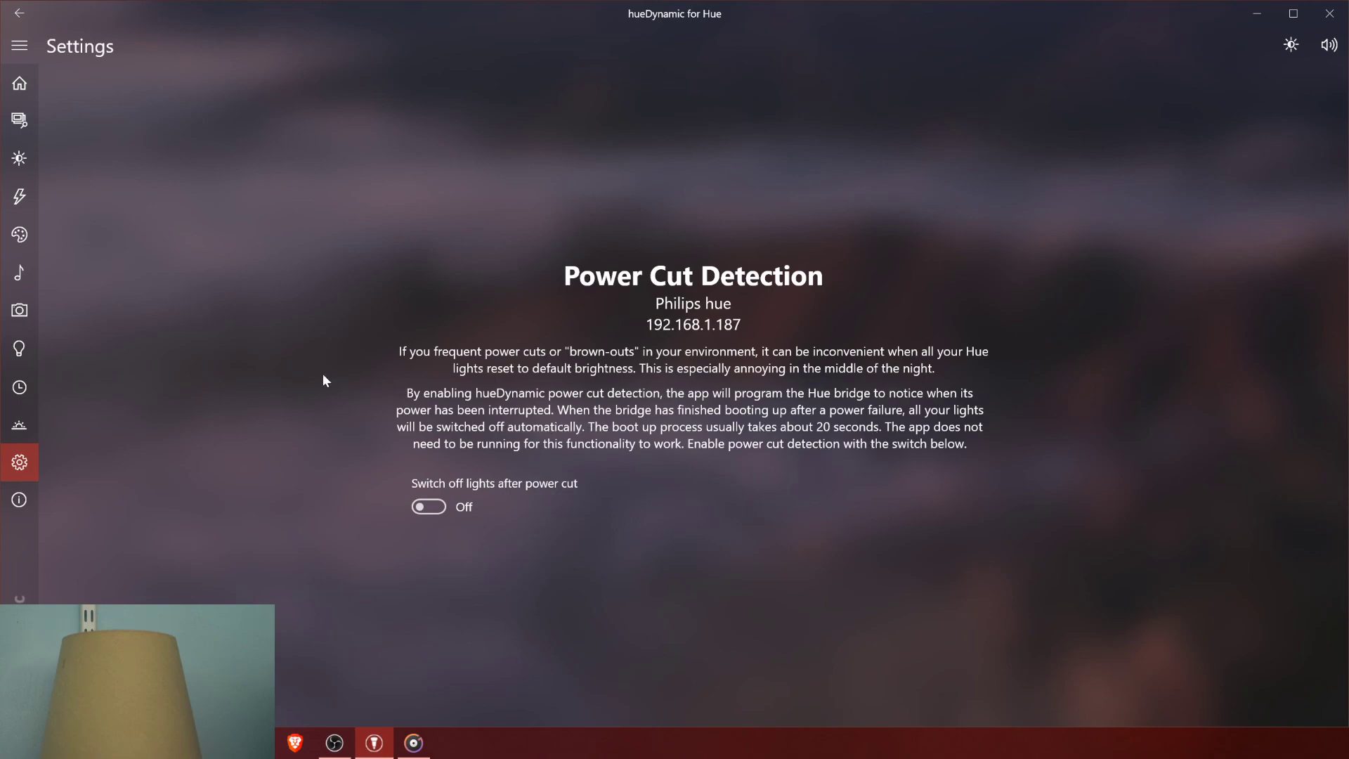
pyautogui.click(19, 13)
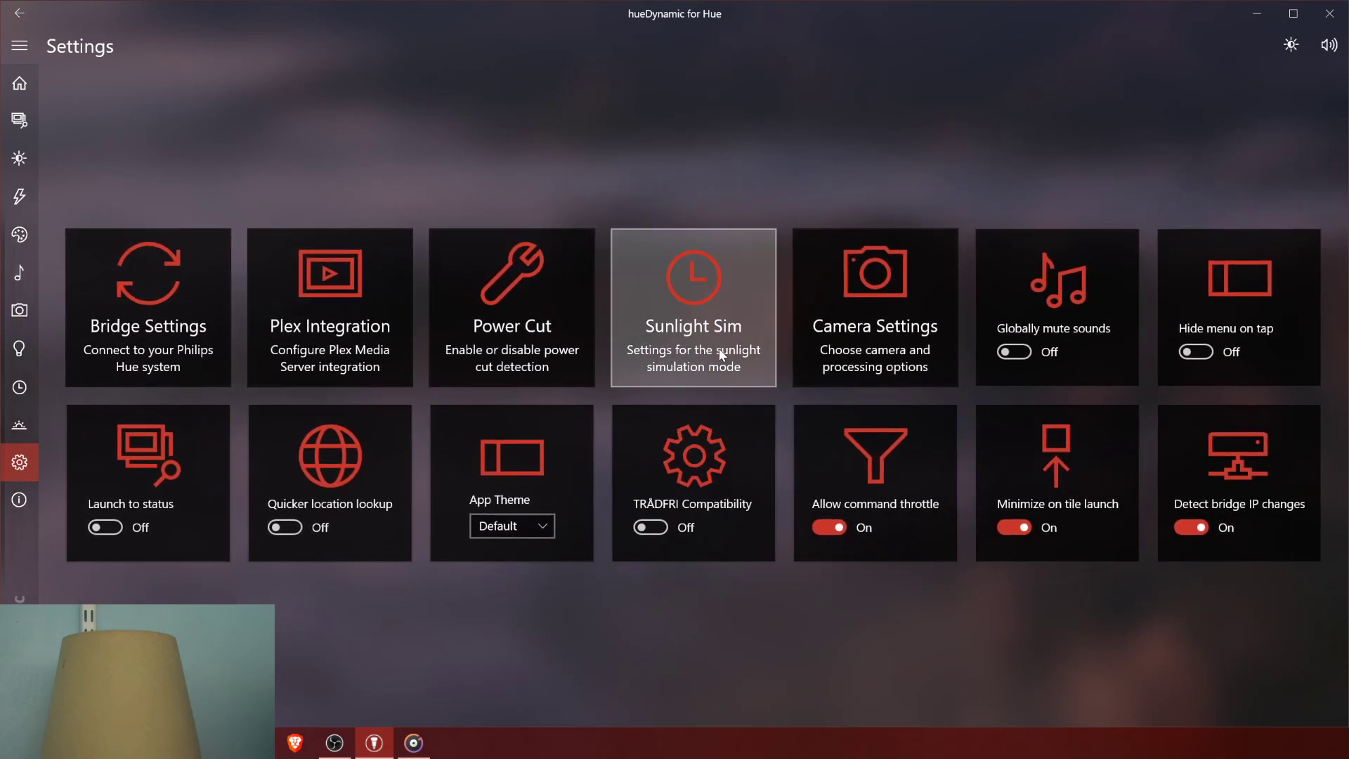
# Step: Set the Sunlight Sim mode to Equinox (sunrise at 06:00, sunset at 18:00) and return to the Home page
pyautogui.click(669, 361)
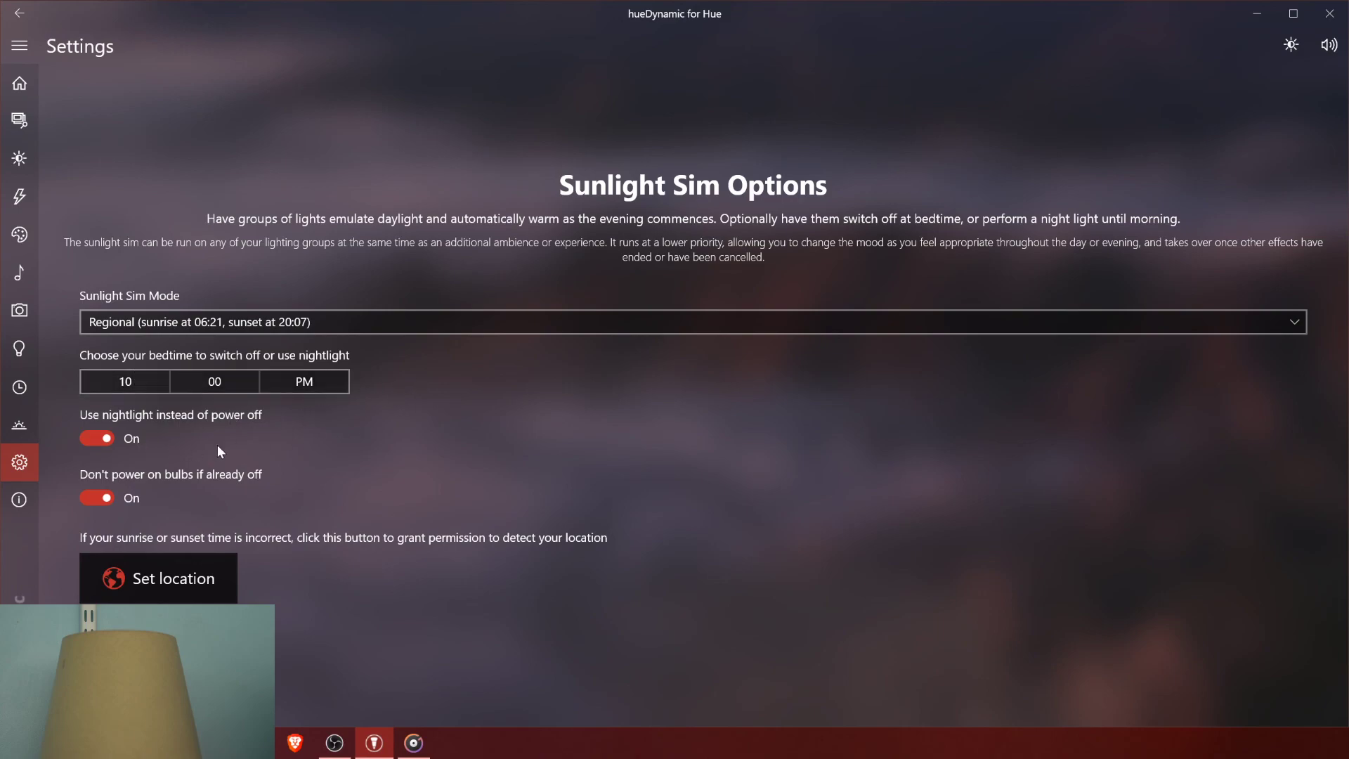
pyautogui.click(408, 326)
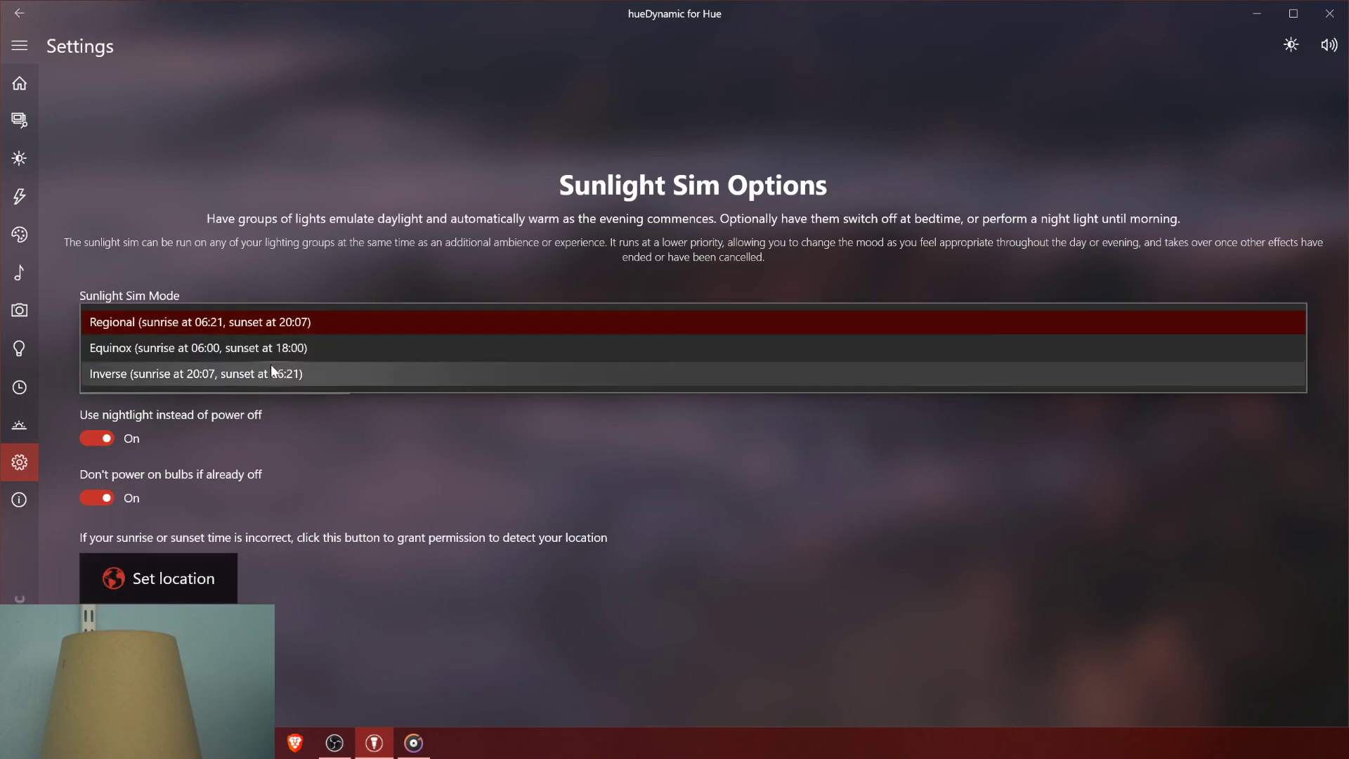
pyautogui.click(267, 348)
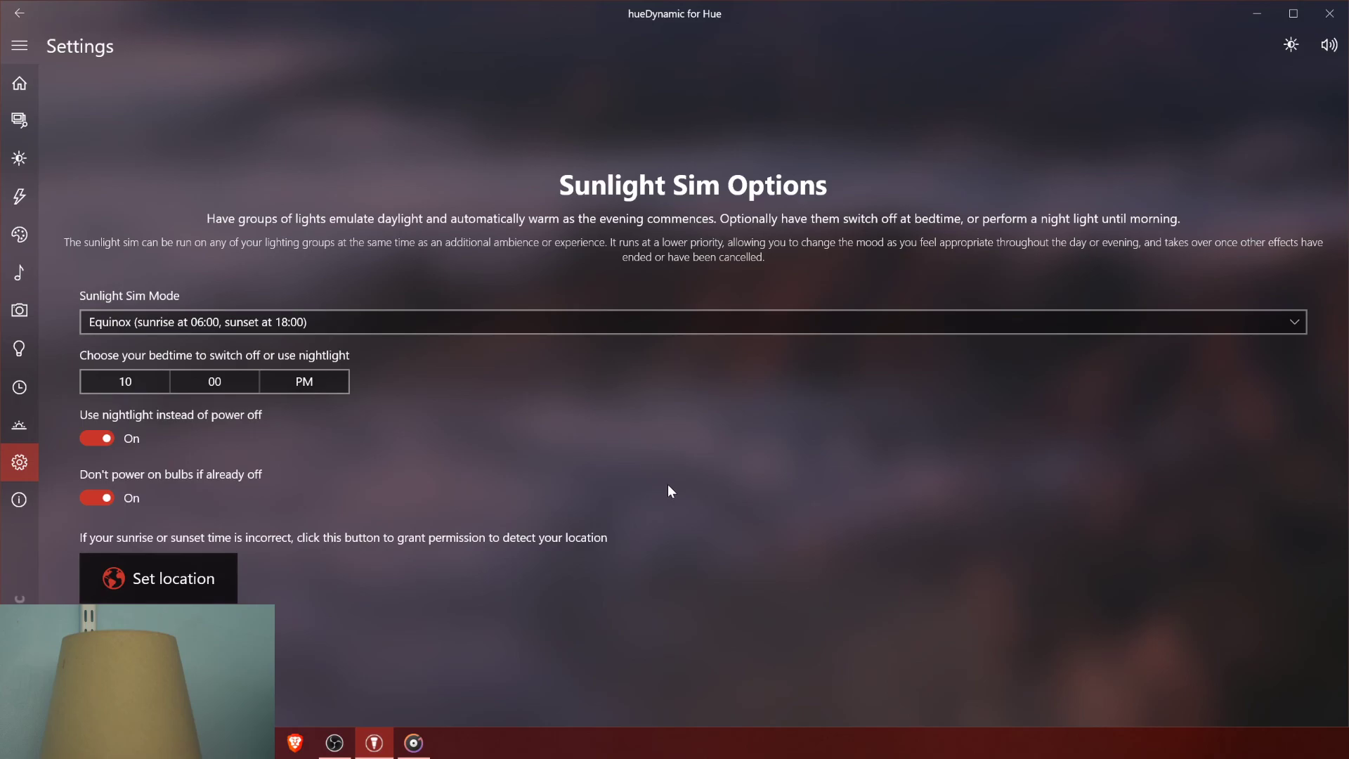
pyautogui.click(19, 82)
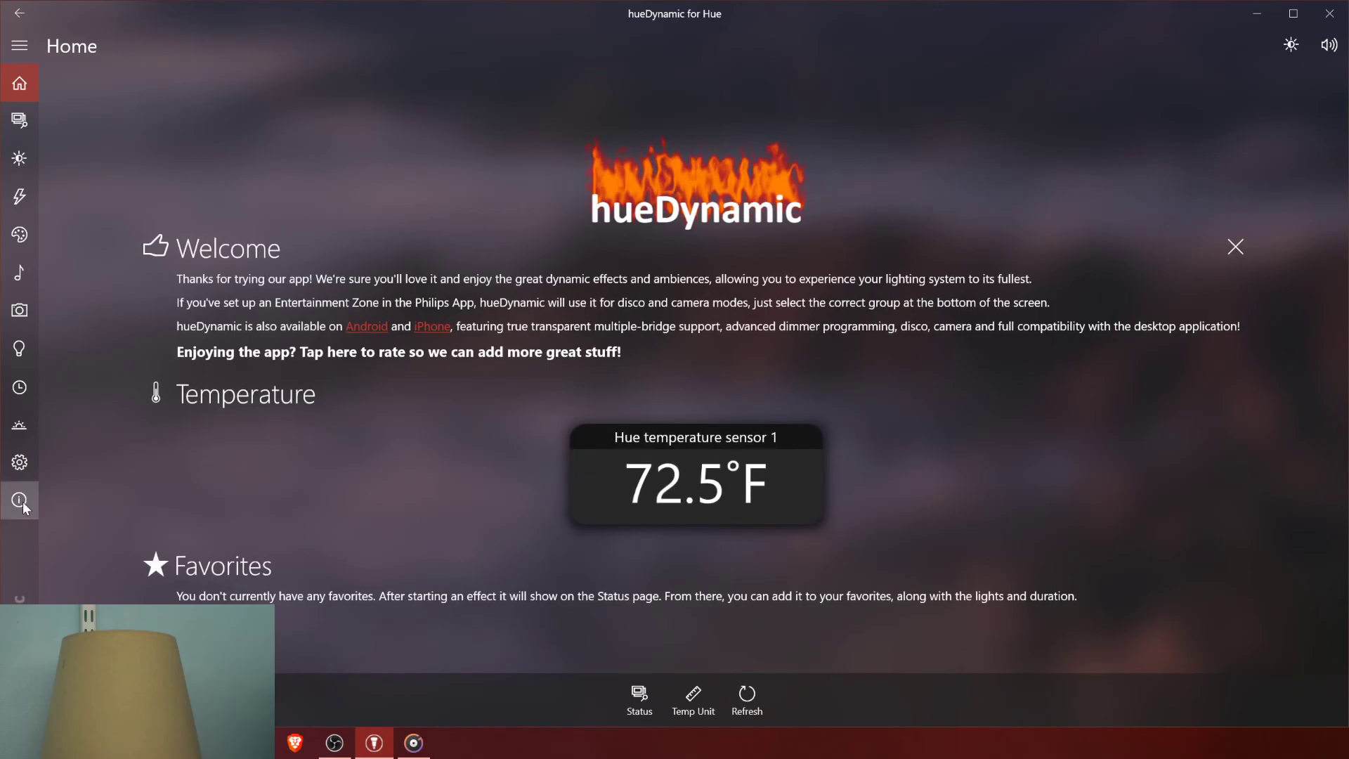
# Step: Open the Help page and read through its usage tips from Rooms or Devices to Settings
pyautogui.click(19, 501)
pyautogui.scroll(-8, 172, 176)
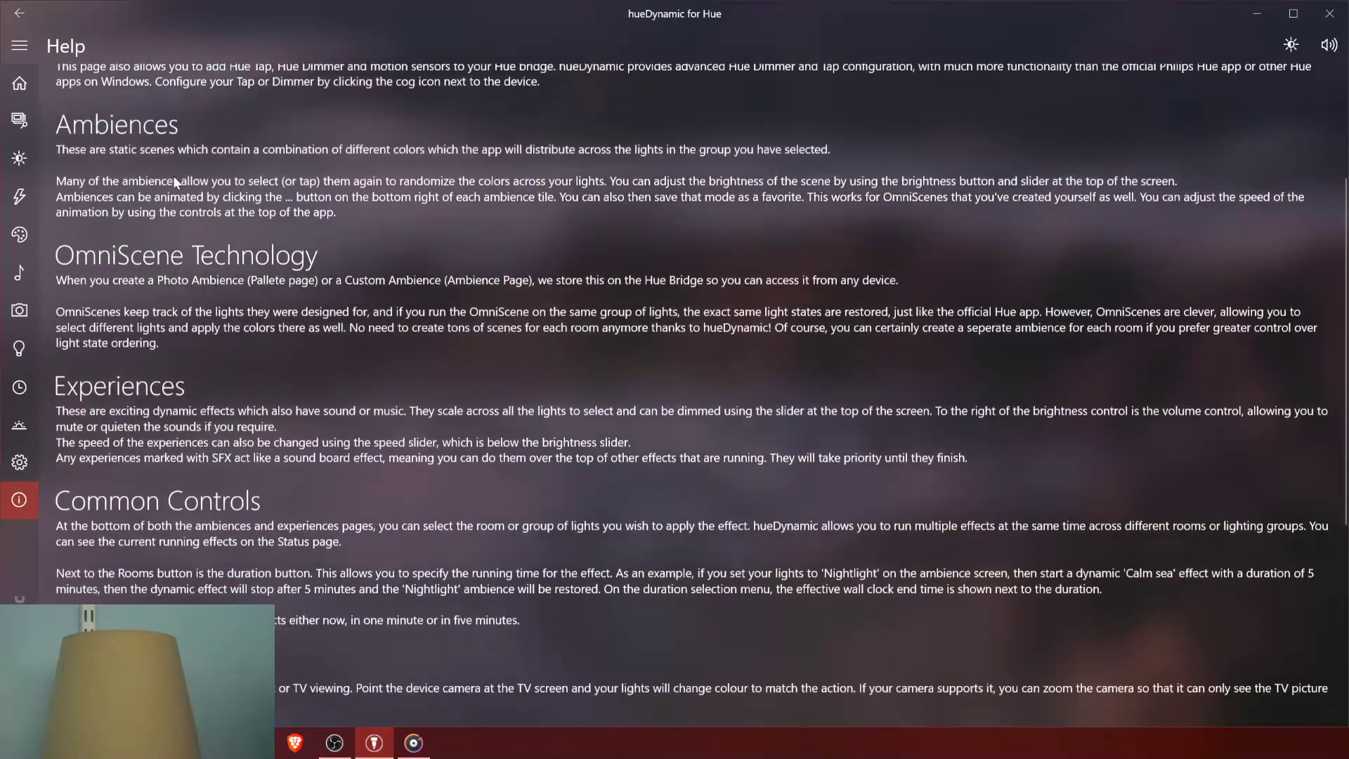
pyautogui.scroll(-1, 242, 219)
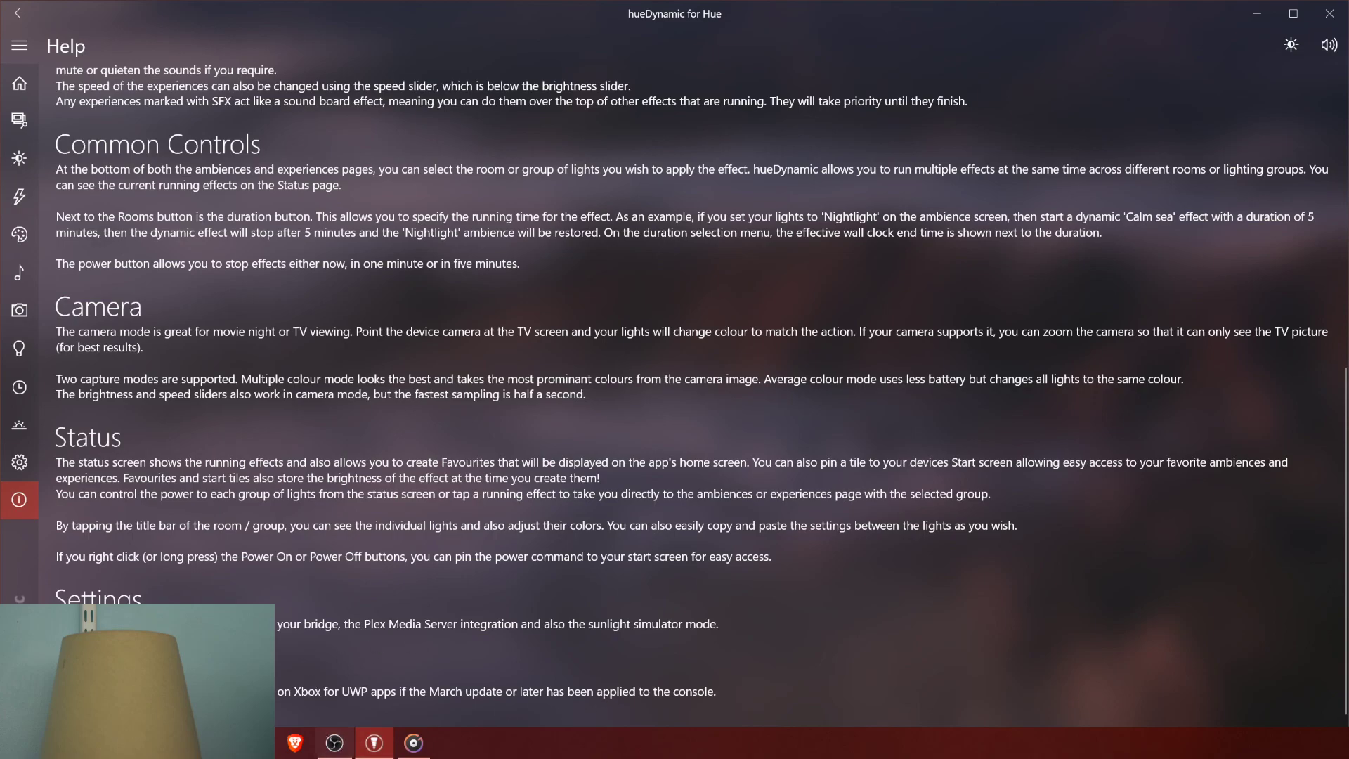
pyautogui.scroll(7, 217, 576)
pyautogui.scroll(2, 215, 571)
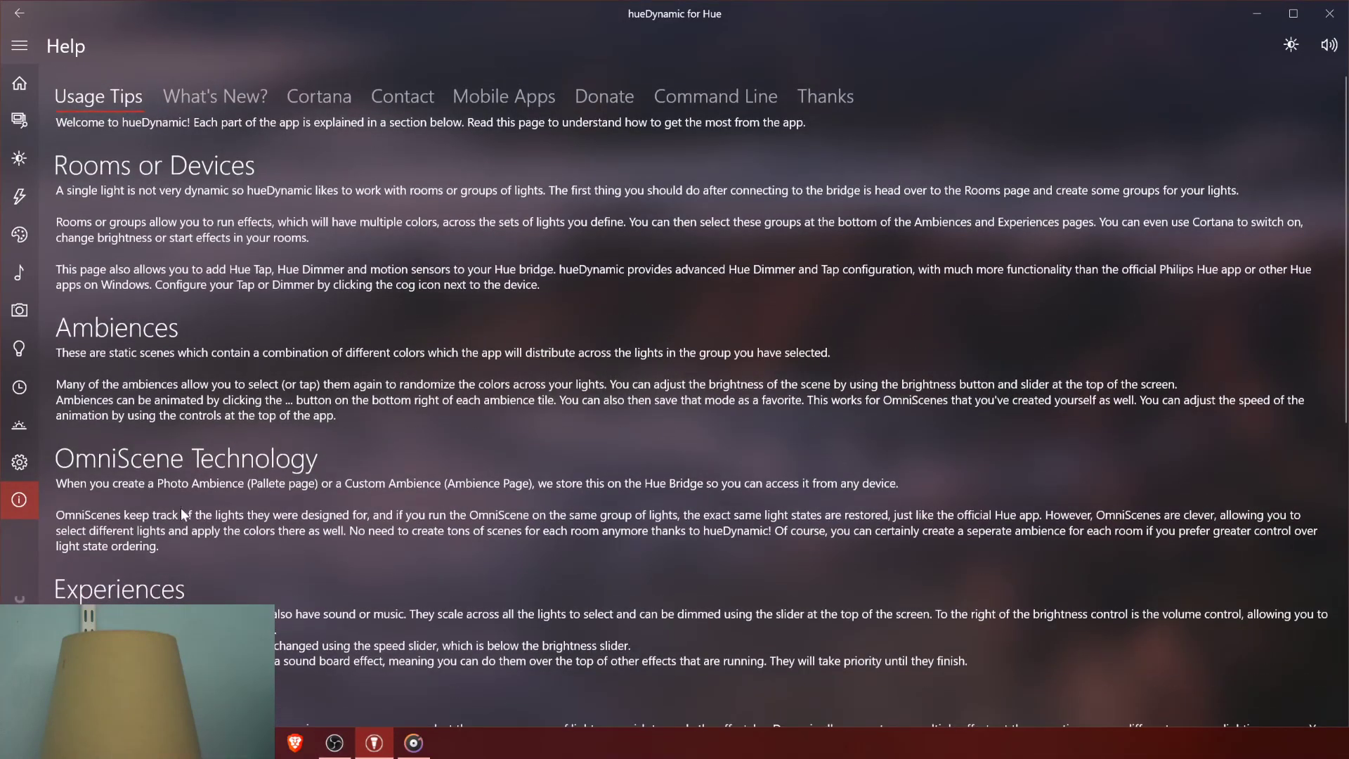
# Step: Examine the What's New, Cortana, Contact, Mobile Apps, Command Line and Thanks sections of the help
pyautogui.click(221, 94)
pyautogui.click(306, 98)
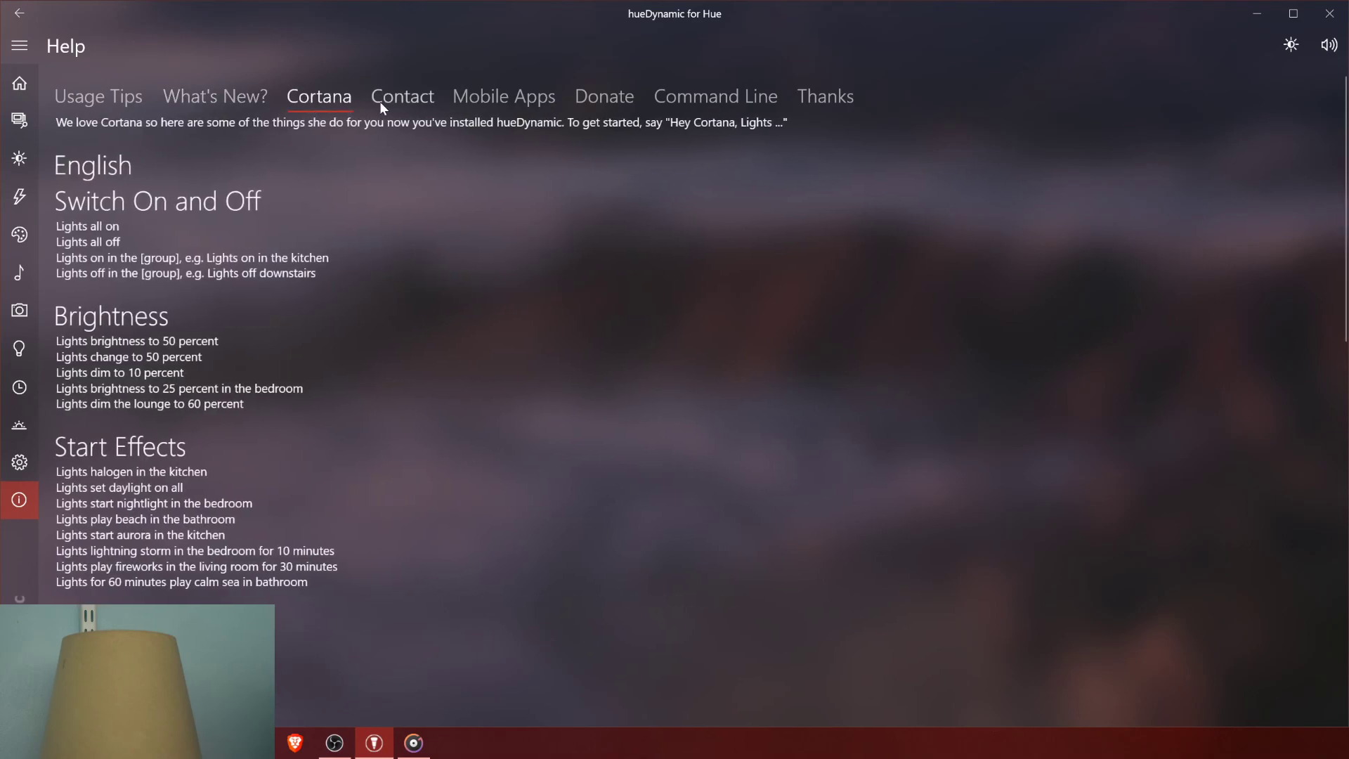
pyautogui.click(397, 99)
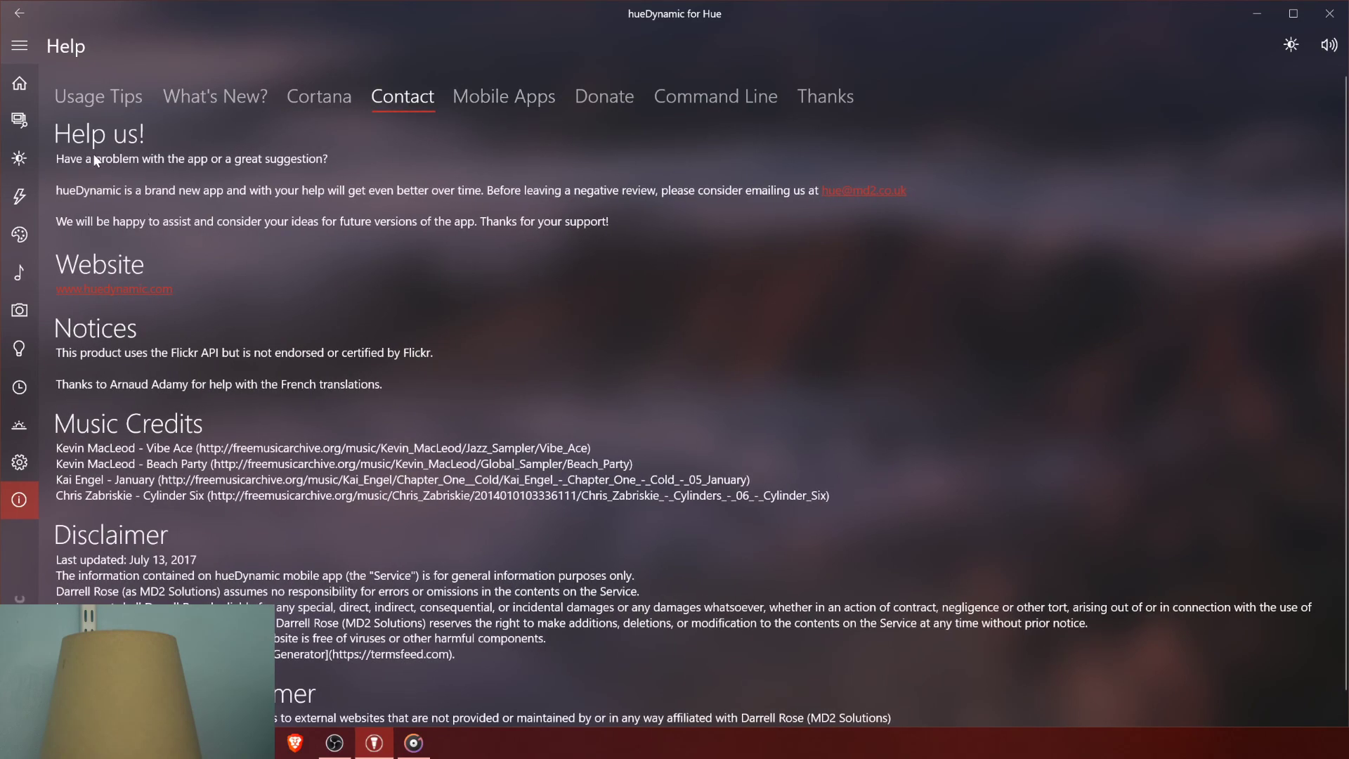
pyautogui.scroll(-1, 338, 369)
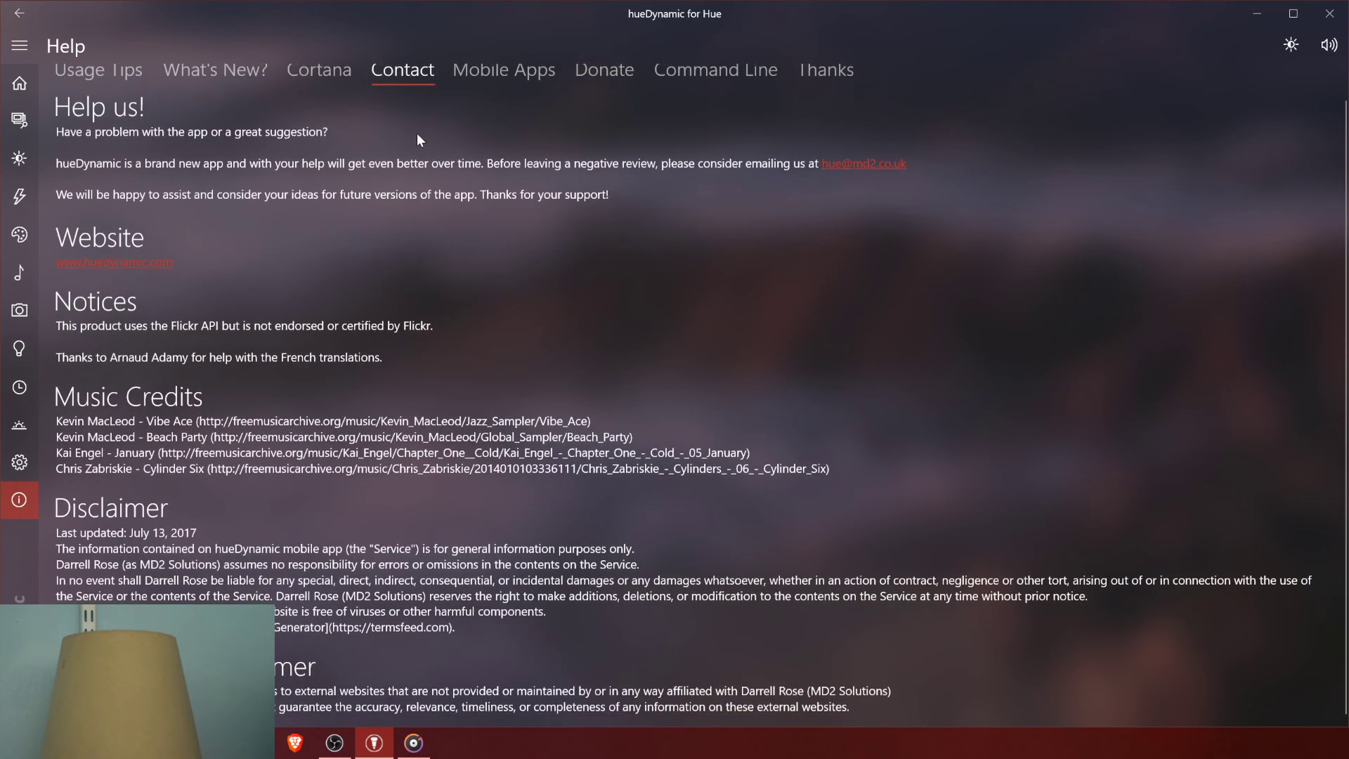
pyautogui.scroll(1, 416, 133)
pyautogui.click(505, 96)
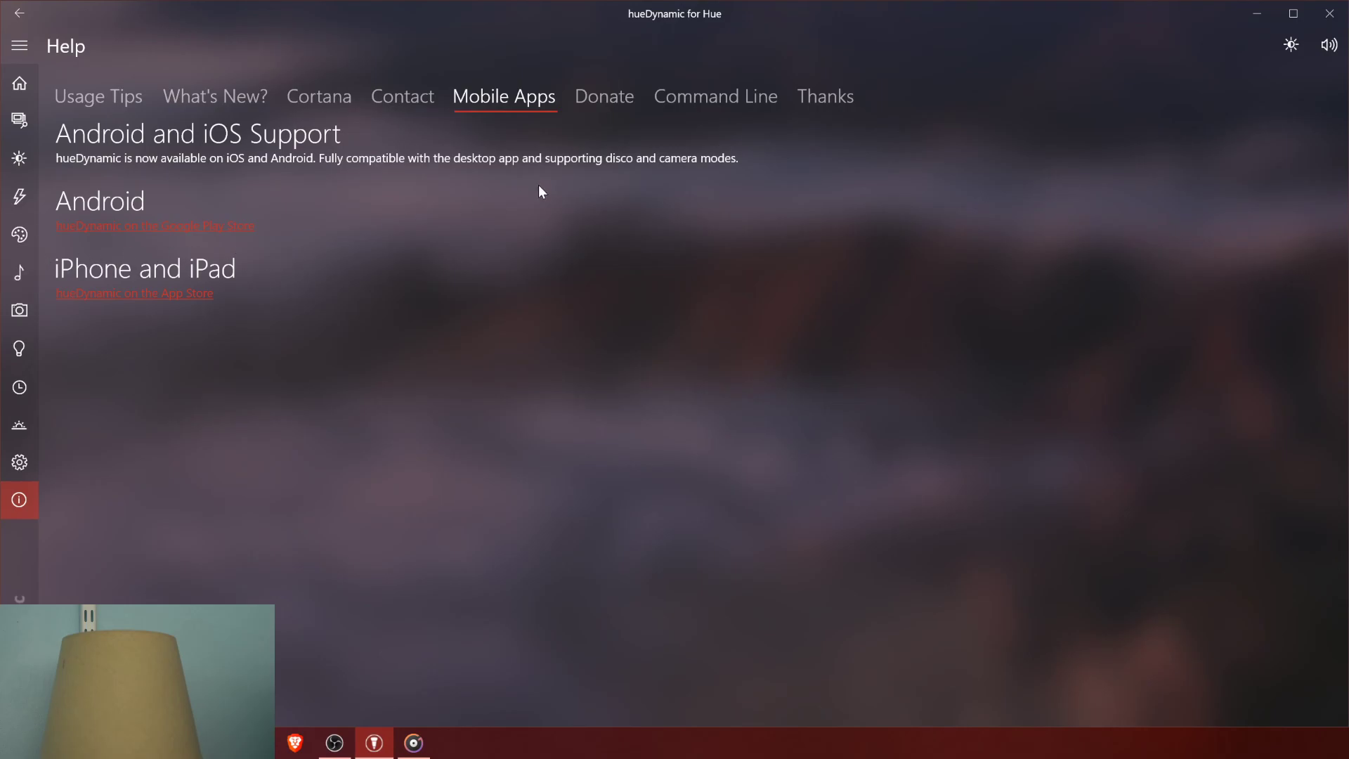
pyautogui.click(696, 104)
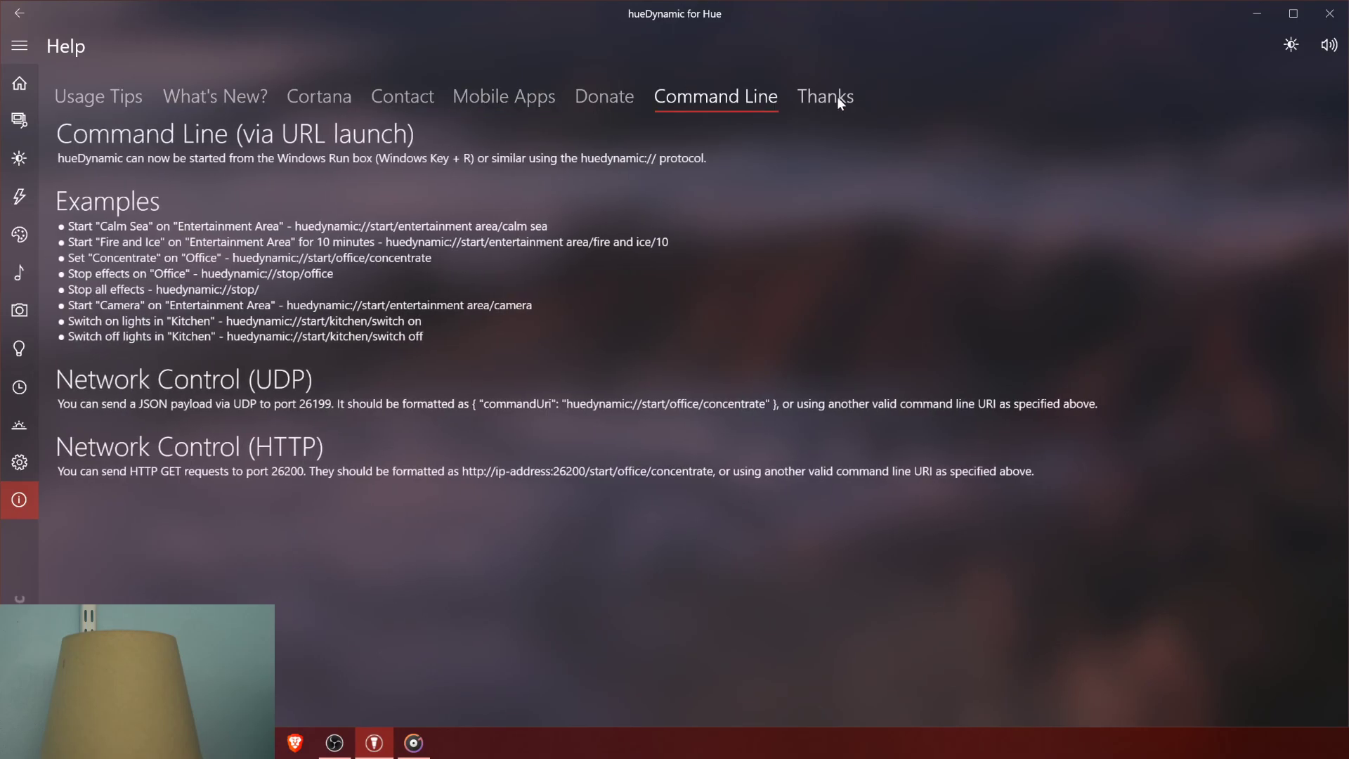
pyautogui.click(836, 104)
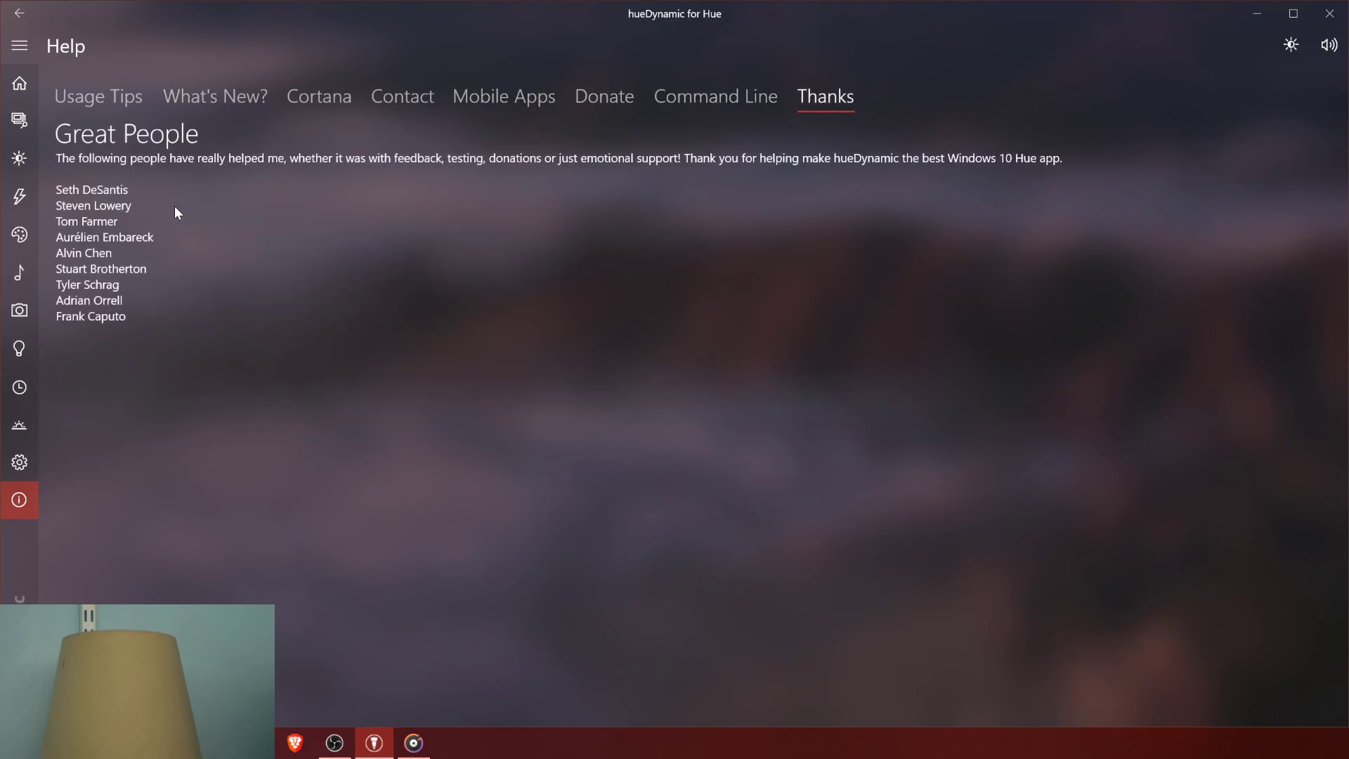